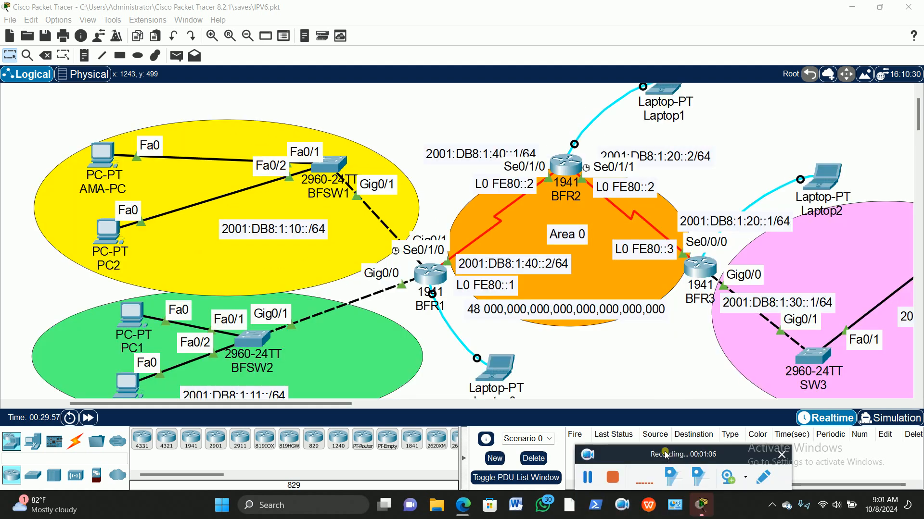
left_click_drag(666, 454, 668, 499)
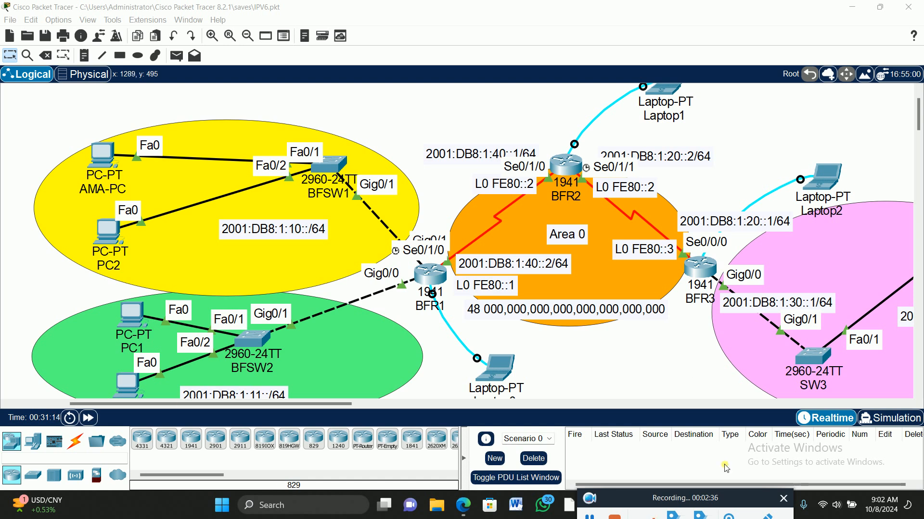
Move the BFSERDC1 server beside switch SW3 and its 2001:DB8:1:30::201/64 label directly above it within the pink area
left_click_drag(168, 408, 184, 416)
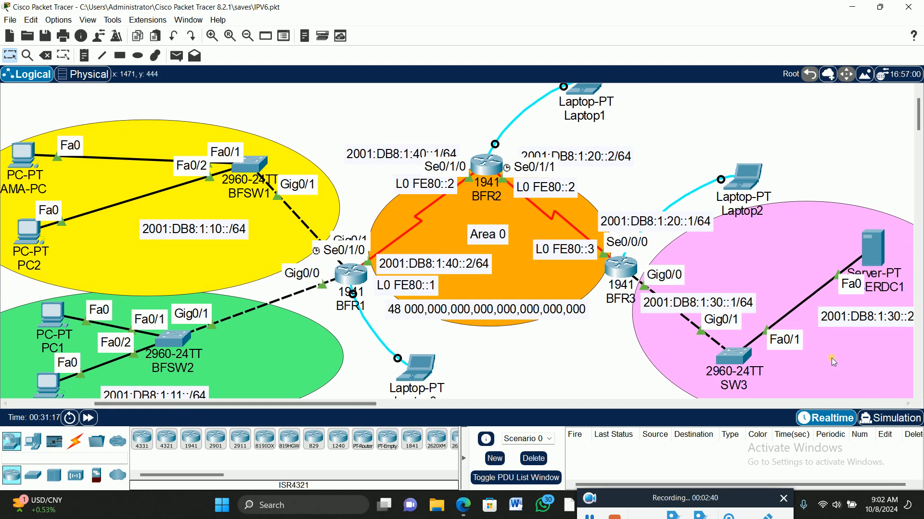
left_click_drag(872, 249, 799, 243)
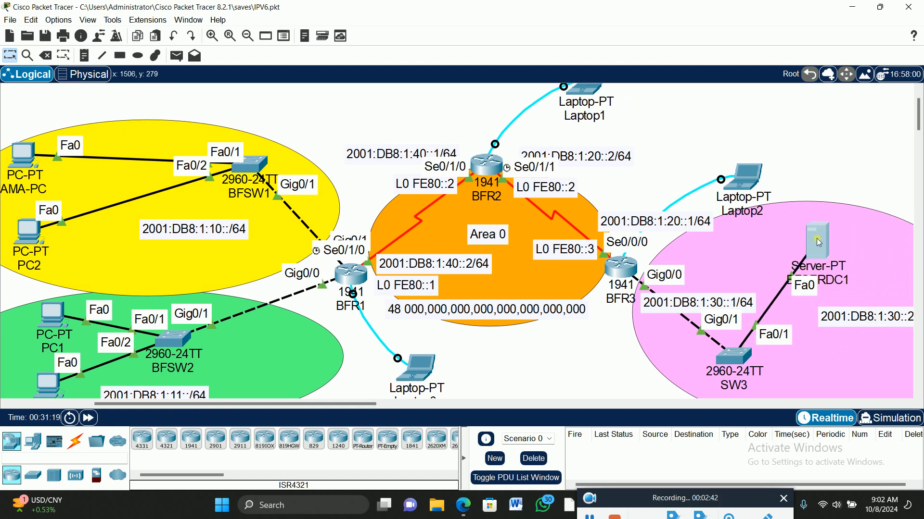
left_click_drag(846, 320, 813, 316)
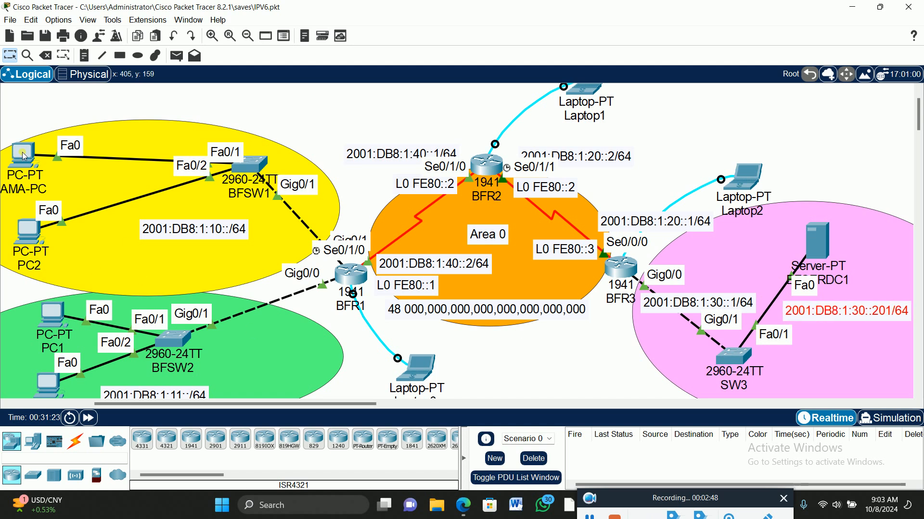
mouse_move(24, 156)
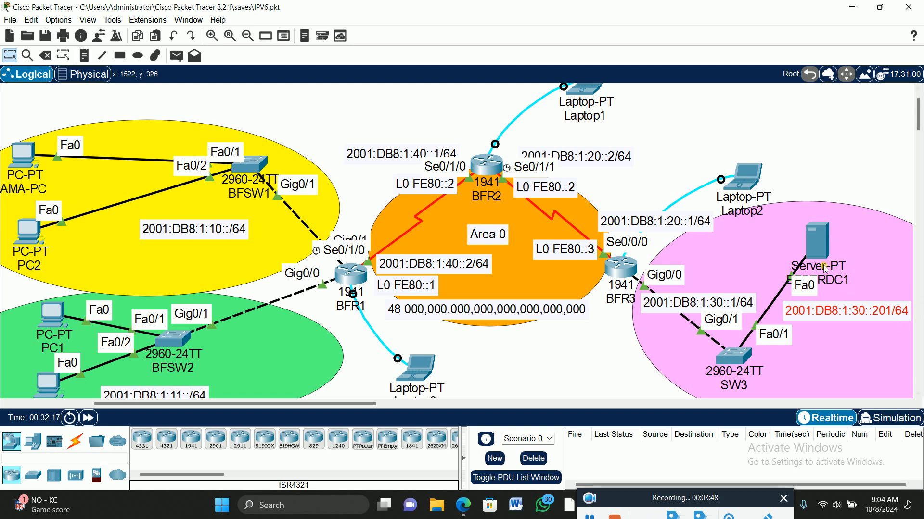
left_click_drag(826, 257, 854, 340)
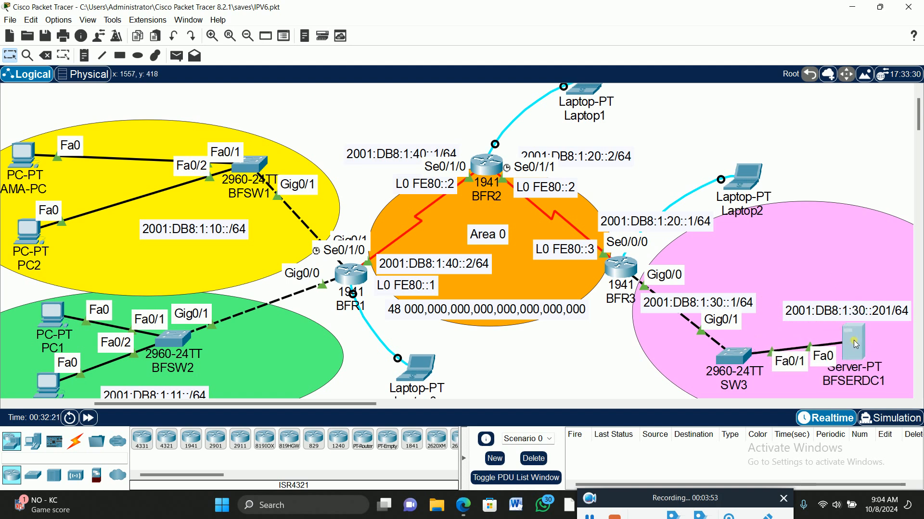
left_click(833, 246)
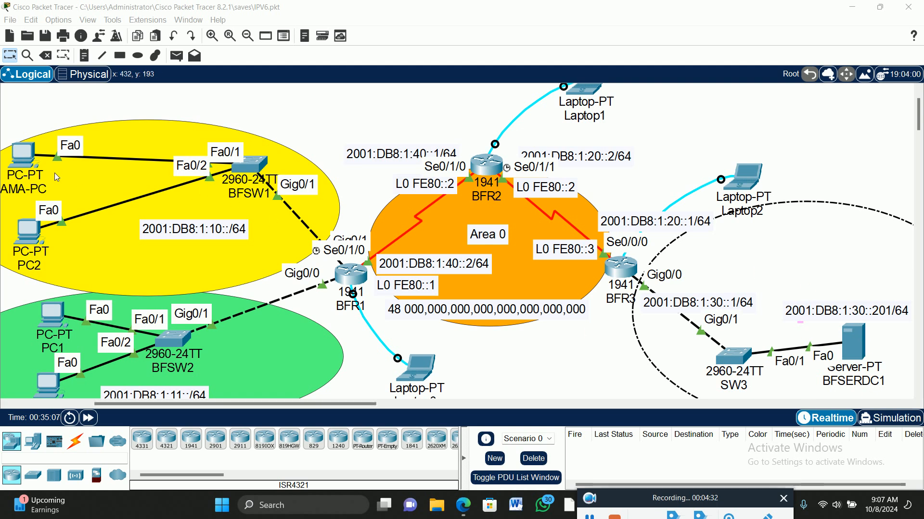
Open index.html for editing in the HTTP service of the BFSERDC1 server
left_click(858, 334)
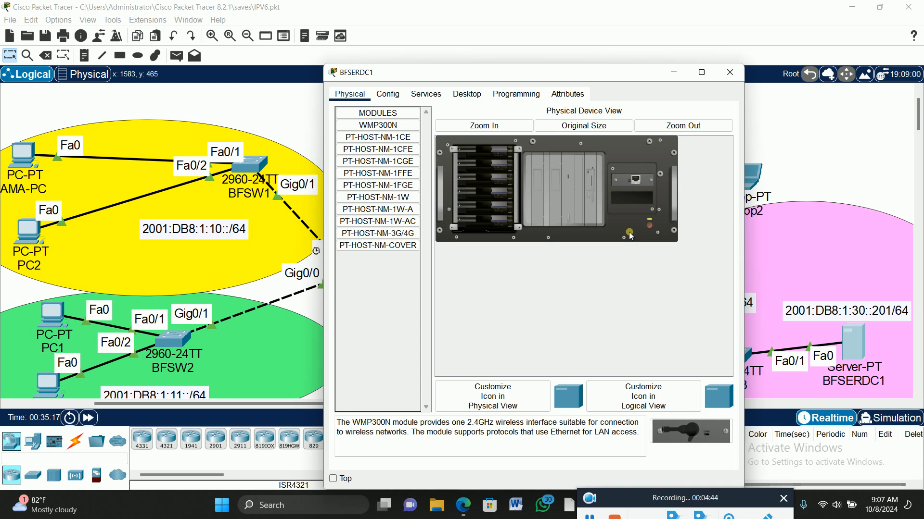
left_click(429, 97)
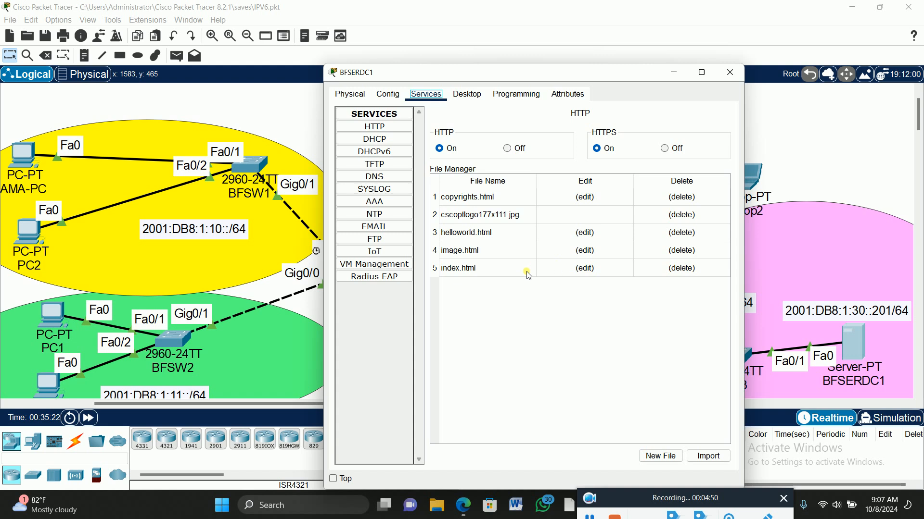
left_click(587, 268)
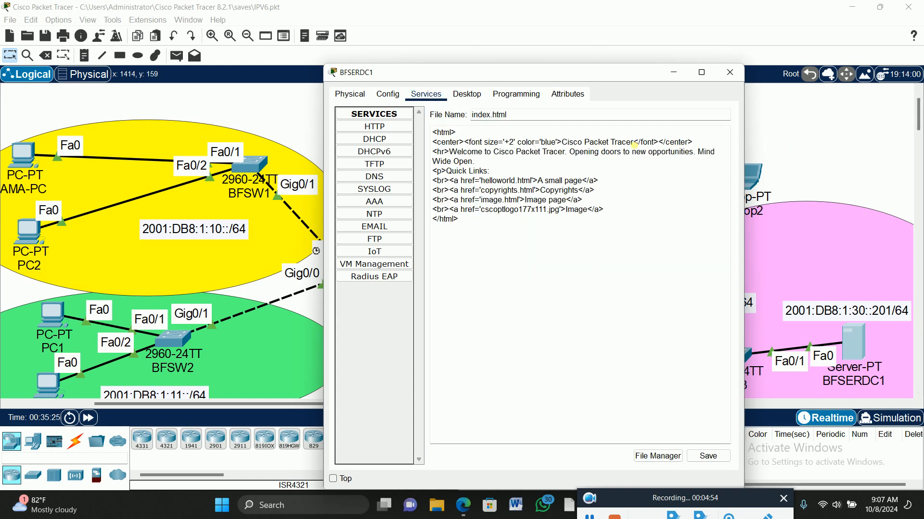
Replace the centered blue heading text in index.html with "BIGFIRM COMPANY LIMITED"
left_click(636, 143)
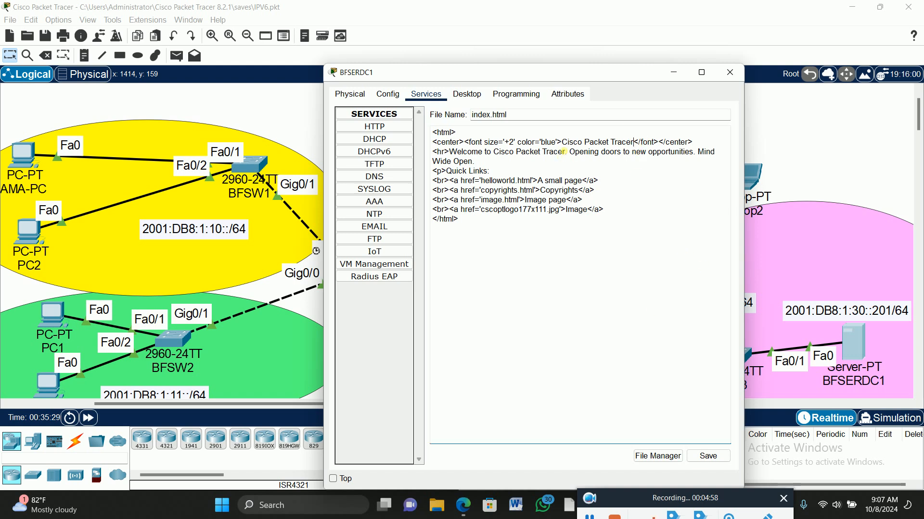
key("BackSpace")
key("BackSpace")
key("BackSpace")
key("BackSpace")
key("BackSpace")
key("BackSpace")
key("BackSpace")
key("BackSpace")
key("BackSpace")
key("BackSpace")
key("BackSpace")
key("BackSpace")
key("BackSpace")
key("BackSpace")
key("BackSpace")
key("BackSpace")
key("BackSpace")
key("BackSpace")
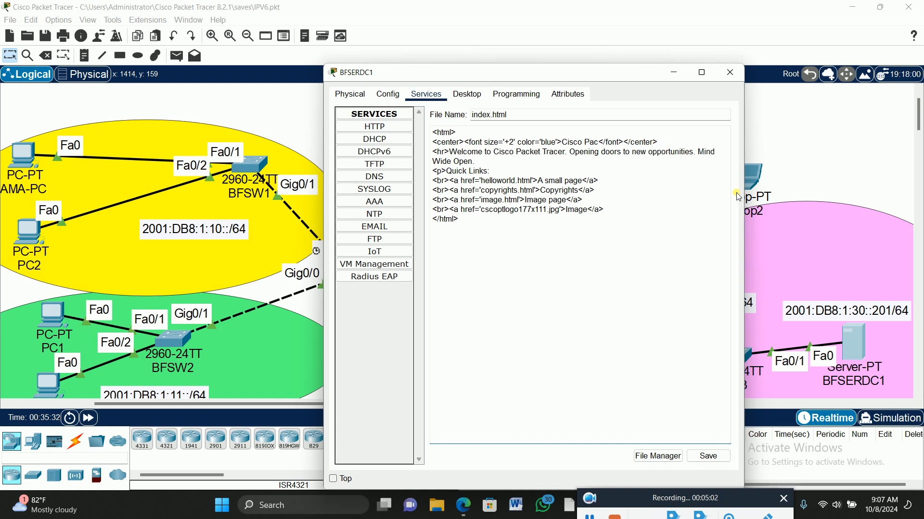
key("BackSpace")
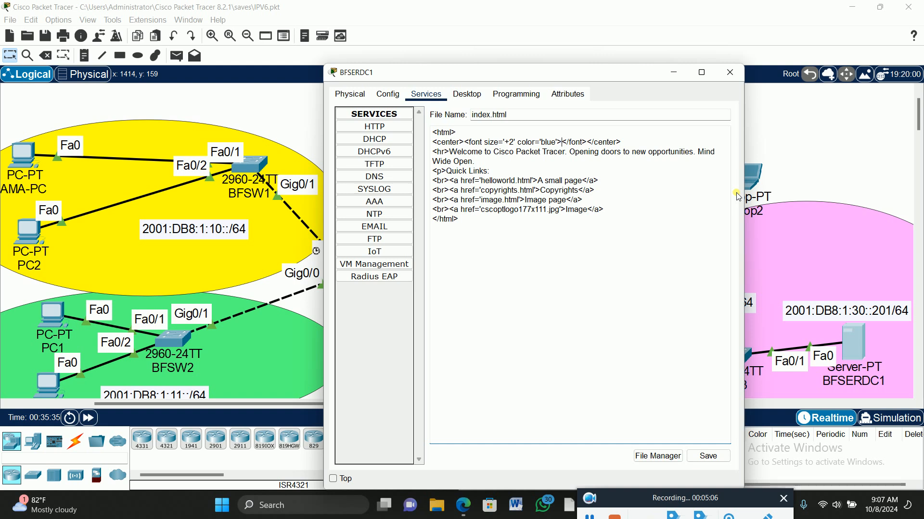
type("BIGF")
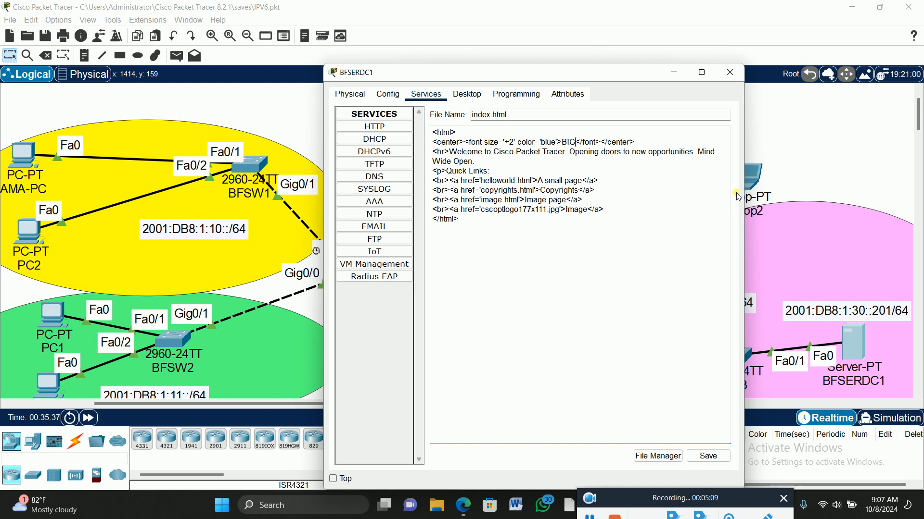
type("IRM")
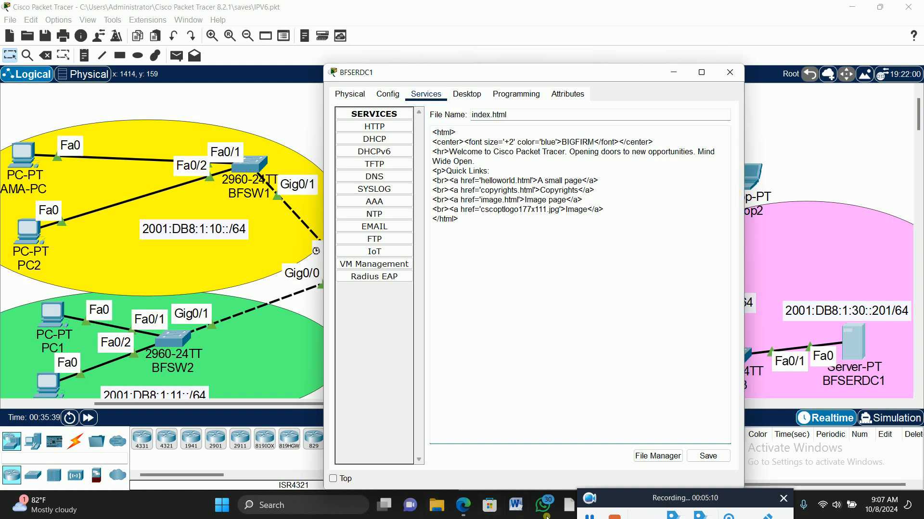
left_click(589, 516)
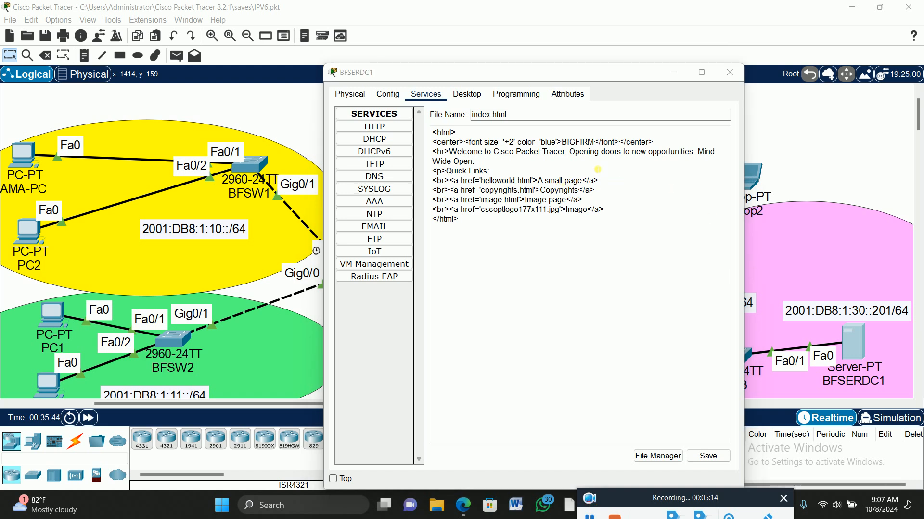
left_click(596, 143)
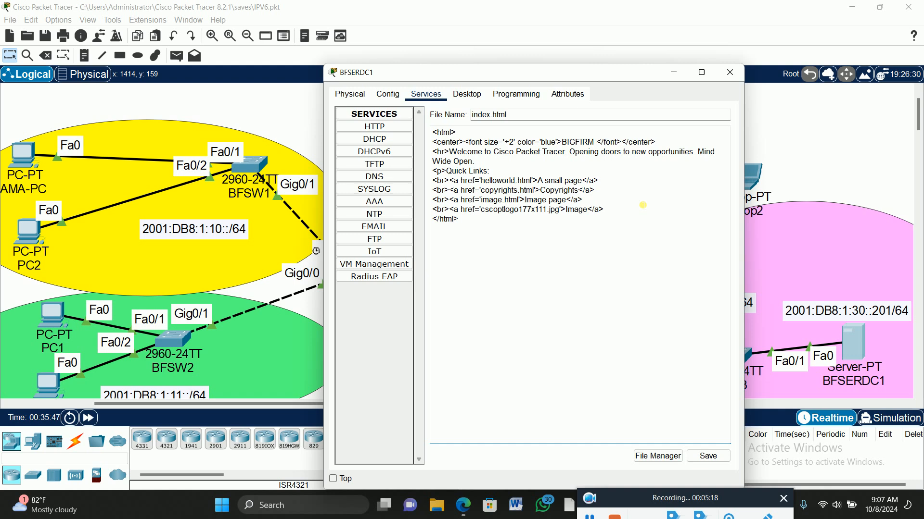
type("COMPANY LIMITED")
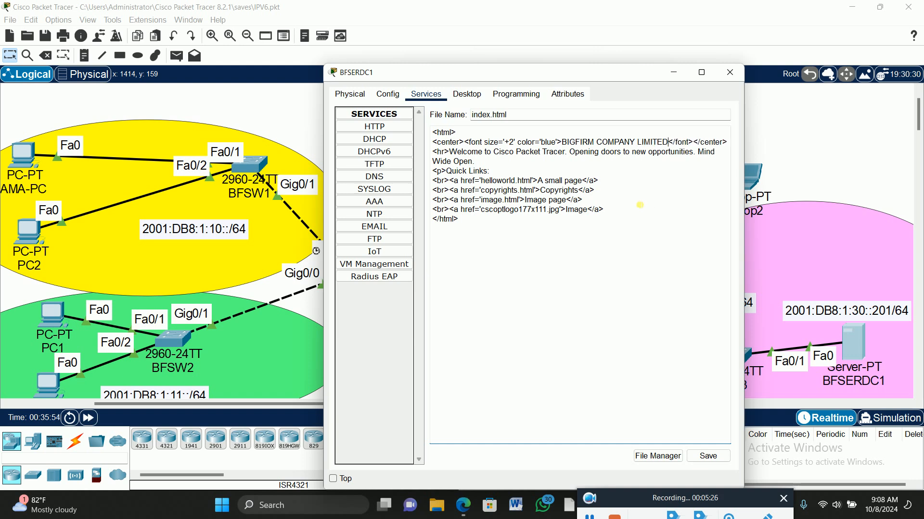
Replace "Cisco Packet Tracer" in the welcome line with the copied heading text "BIGFIRM COMPANY LIMITED" and save index.html, overwriting the existing file
left_click_drag(670, 143, 567, 145)
key("ctrl+c")
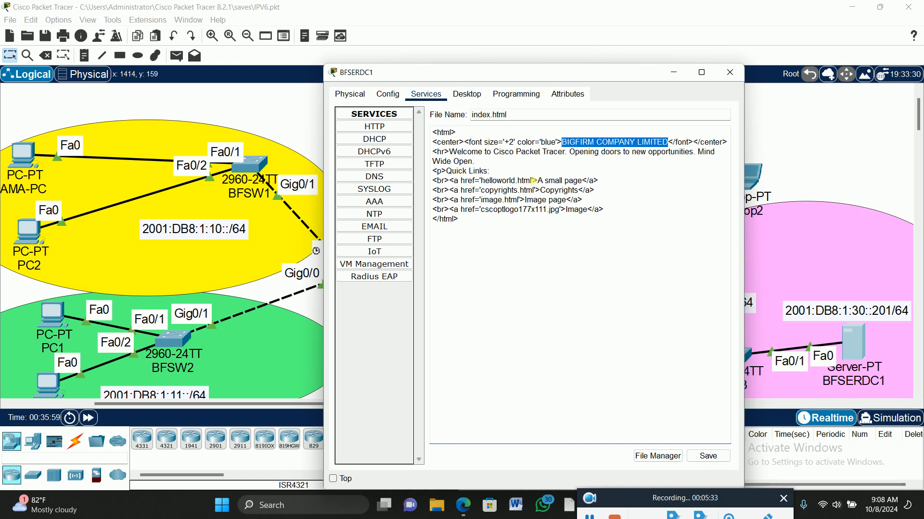
left_click_drag(565, 154, 493, 155)
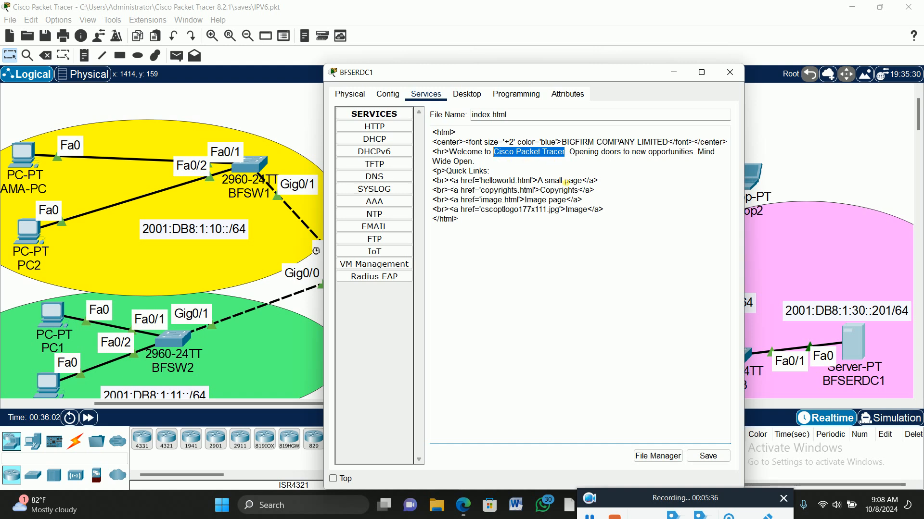
key("ctrl+v")
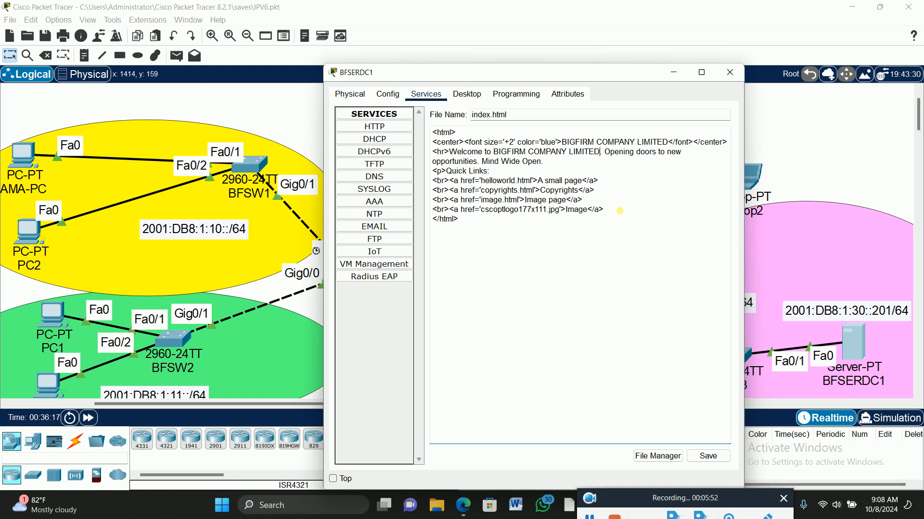
left_click(708, 456)
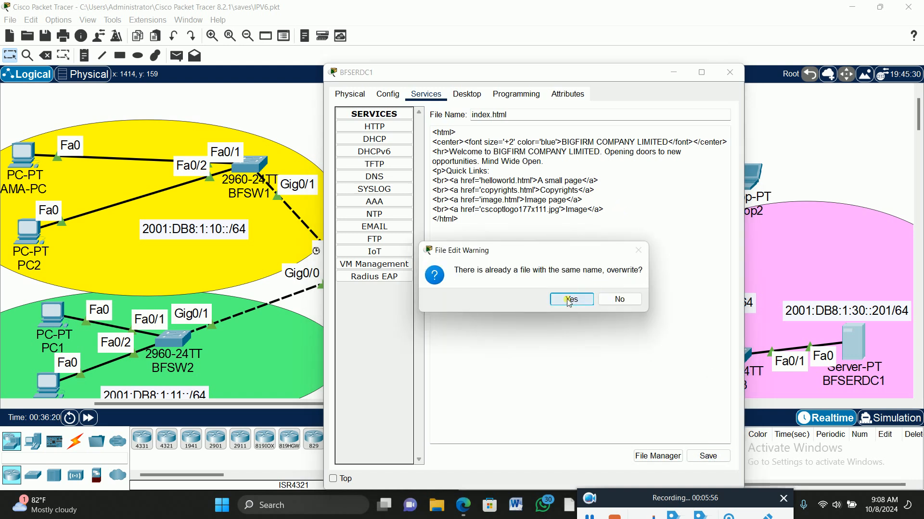
left_click(567, 295)
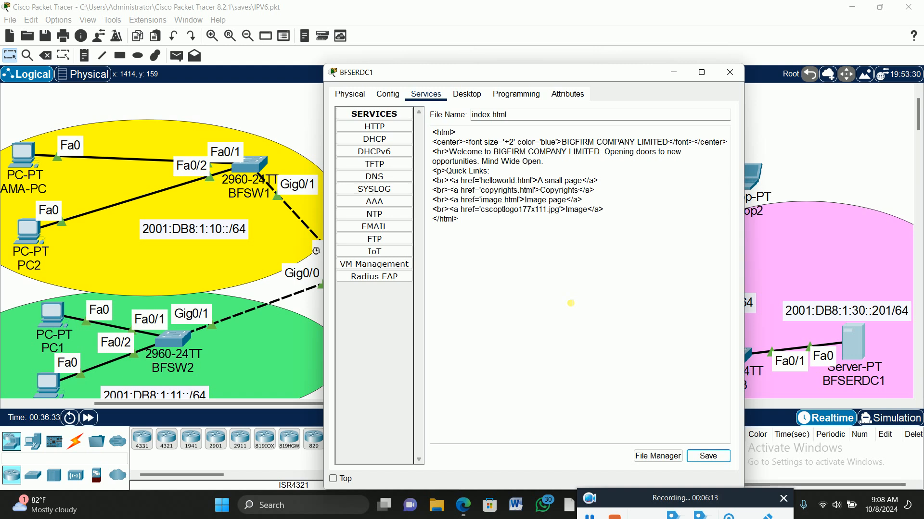
Turn on the server's DNS service and enter bigfirm.com as the resource record name
left_click(388, 179)
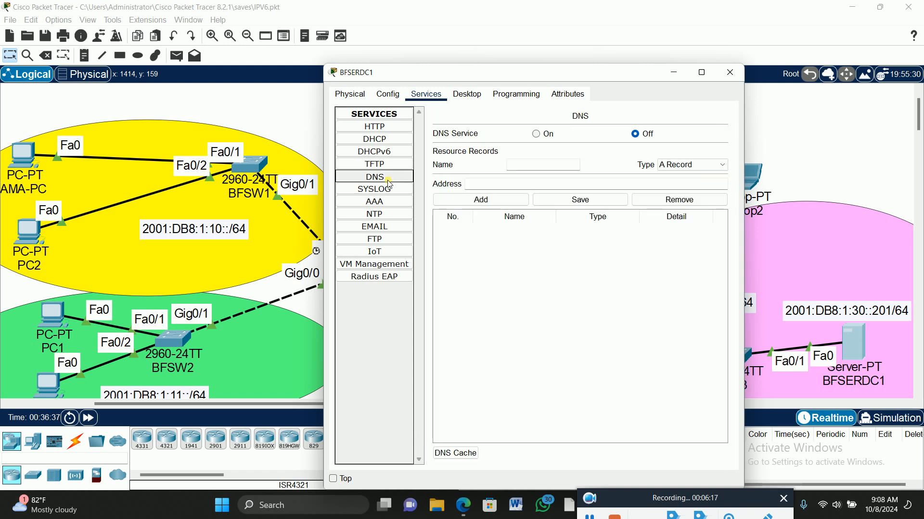
left_click(545, 134)
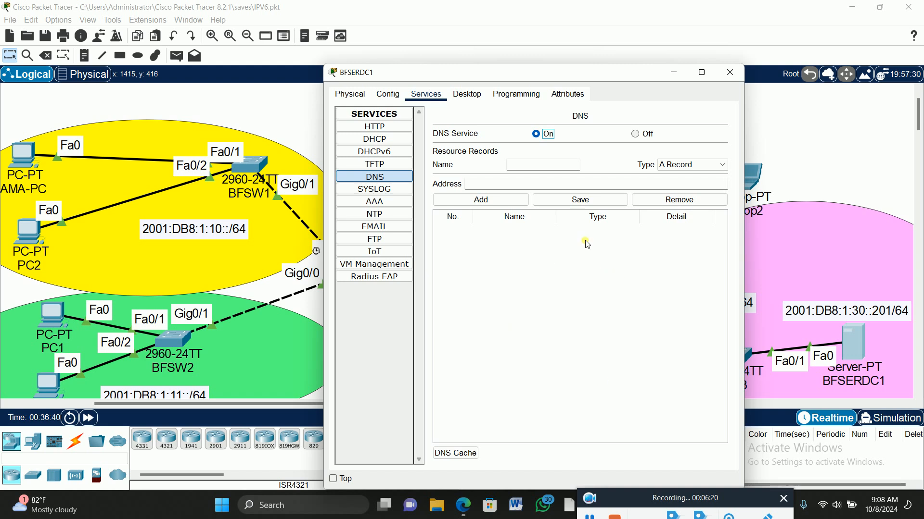
left_click(533, 165)
type("bigfirm")
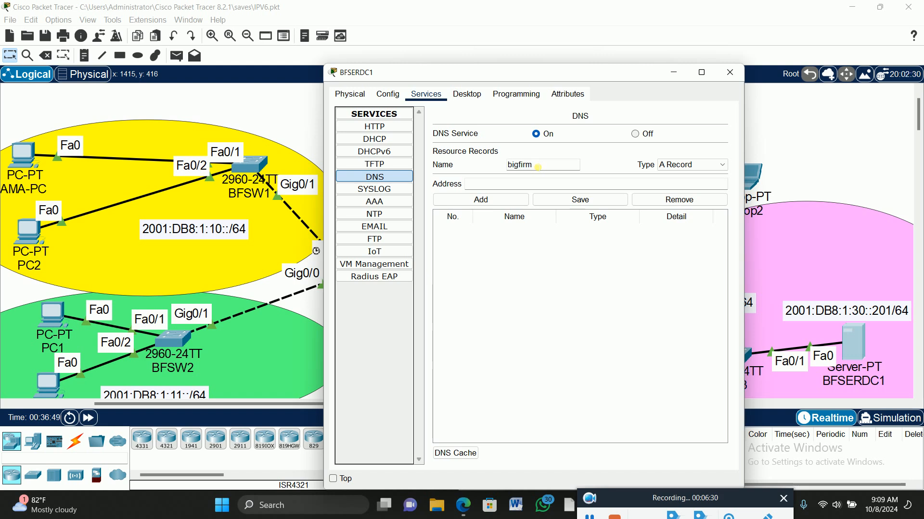
type(".com")
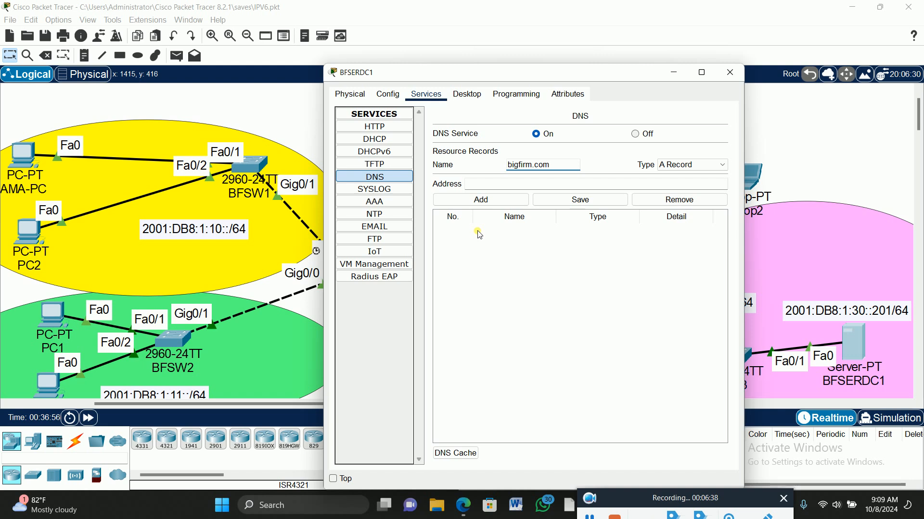
left_click(588, 516)
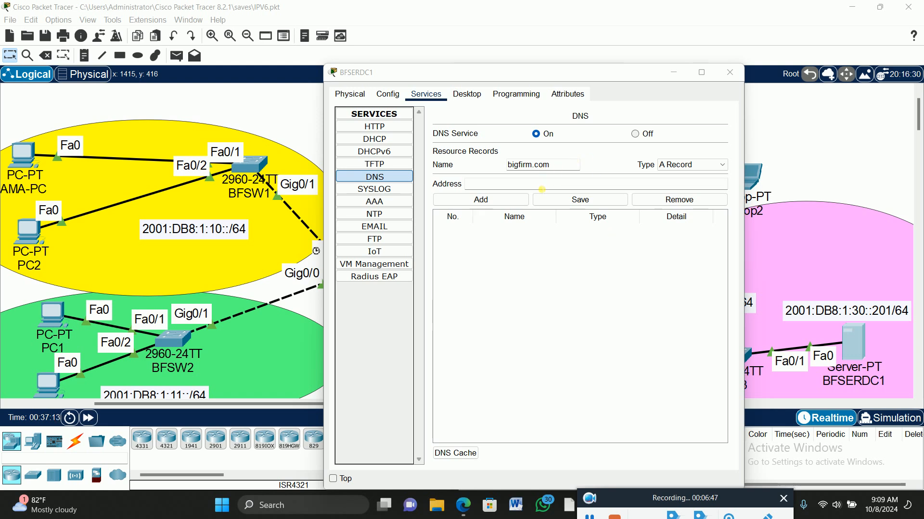
Try to add an A record for bigfirm.com with the address 2001:DB8:1:30::201 to the server's DNS service
left_click(542, 188)
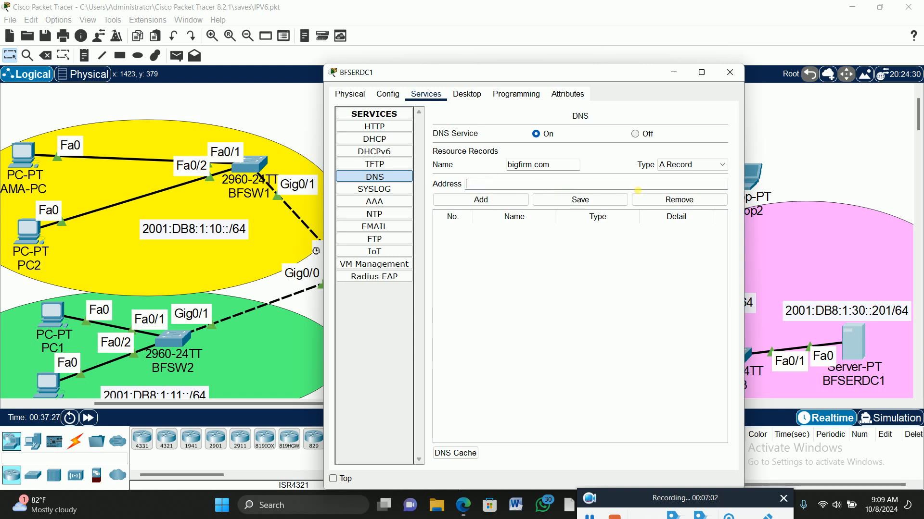
left_click(479, 187)
type("200")
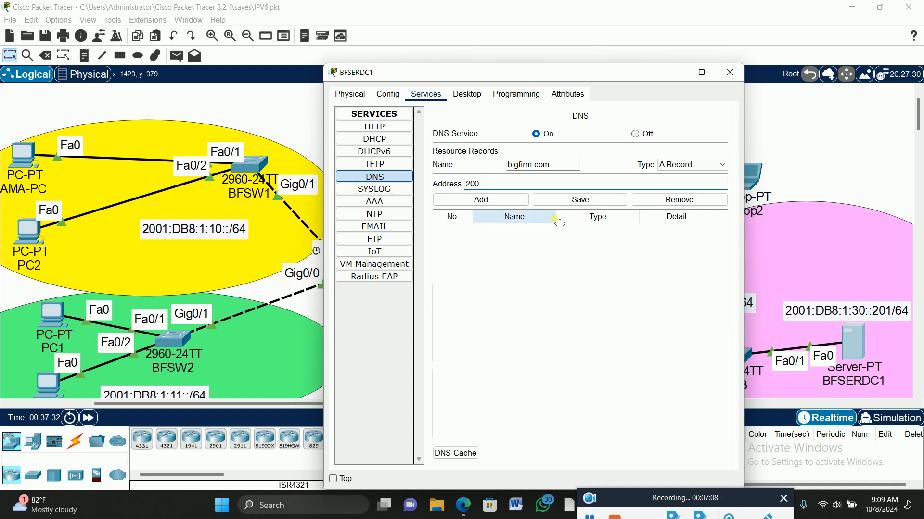
type("1:")
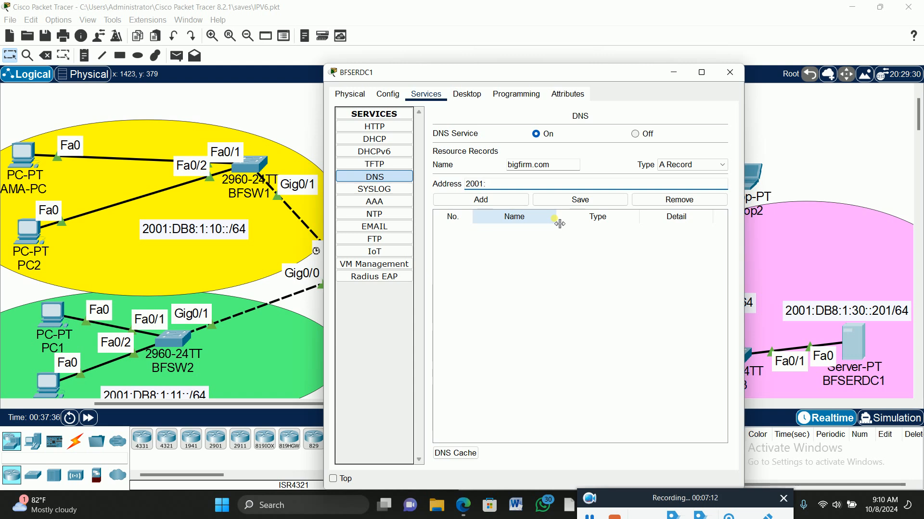
type("DB8:")
type("1:")
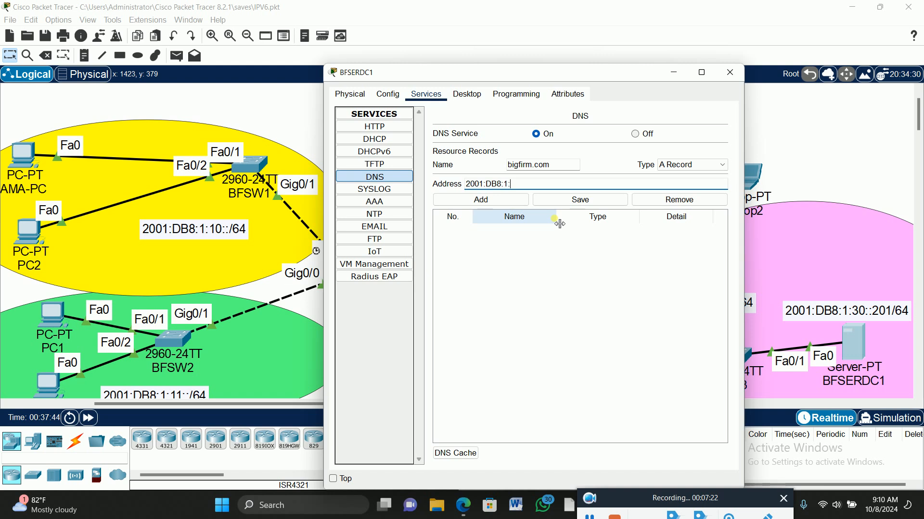
type("30::201")
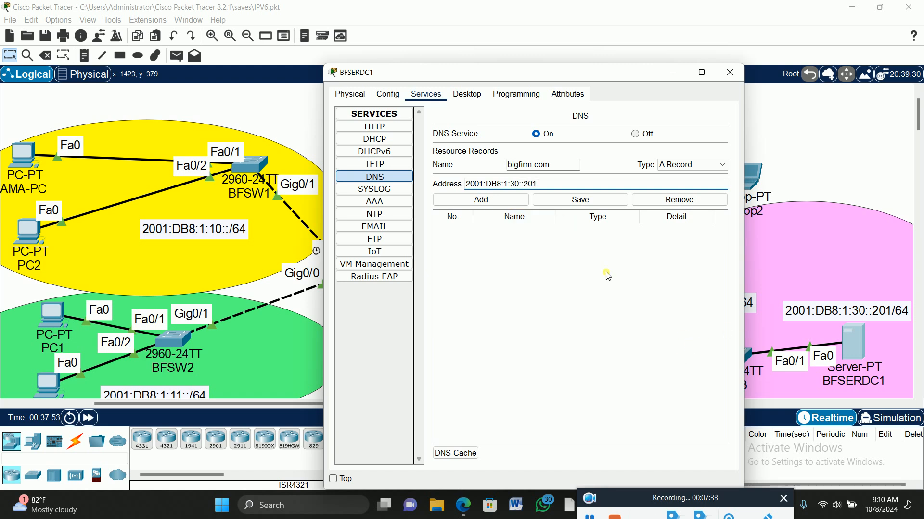
left_click(482, 200)
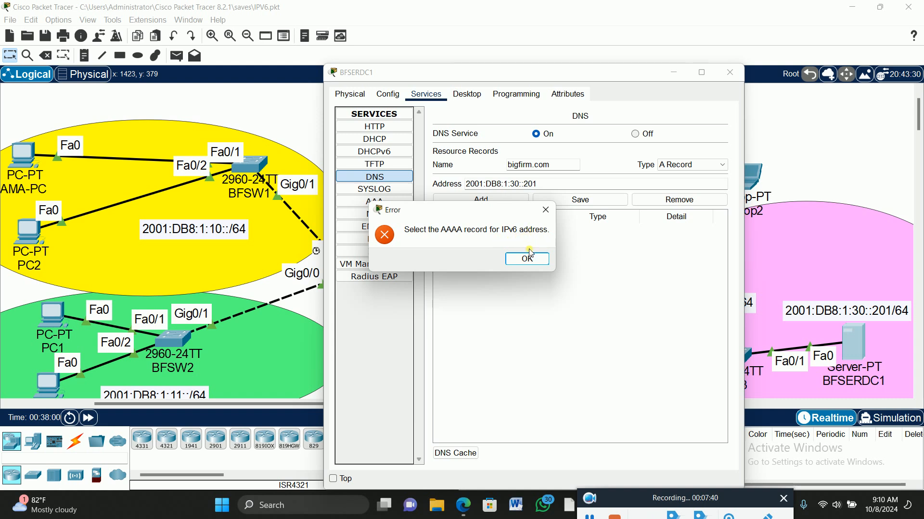
left_click_drag(480, 210, 627, 240)
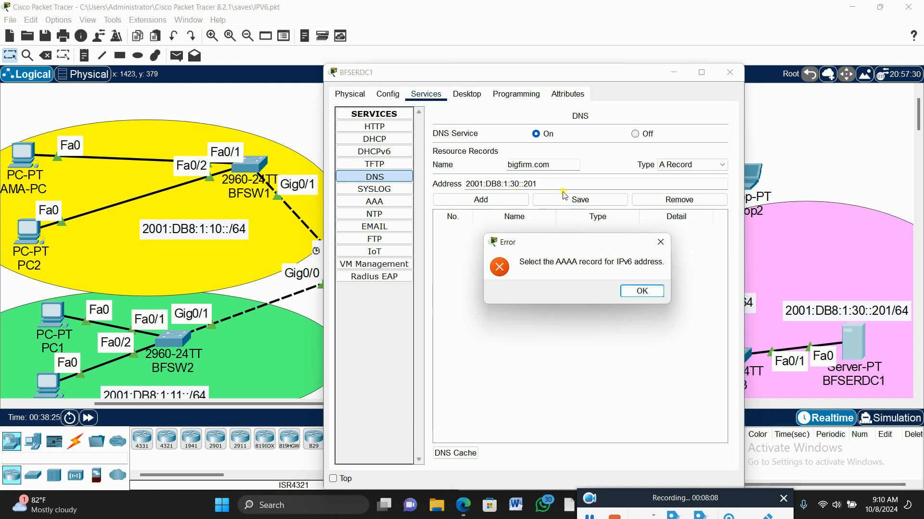
left_click(645, 292)
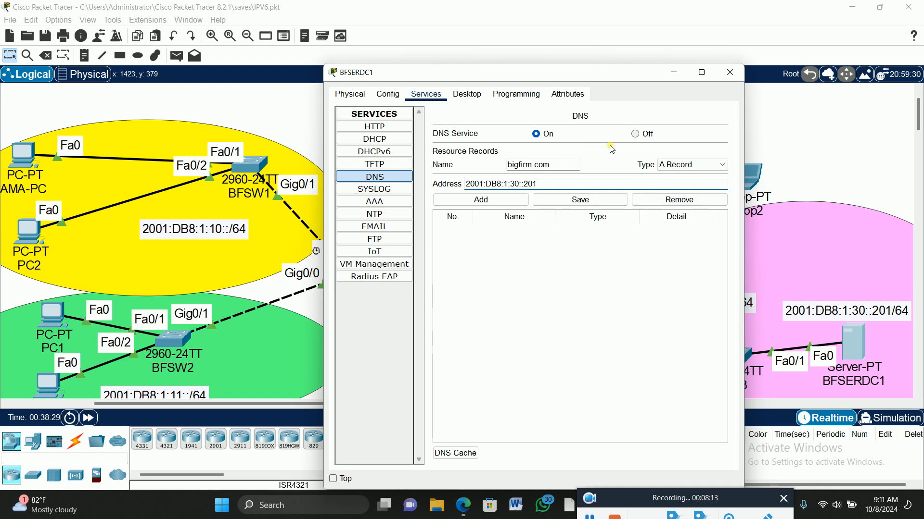
Turn off the DNS service, clear the resource record's name and address, and close the BFSERDC1 window
left_click(635, 134)
left_click_drag(562, 168, 486, 171)
key("BackSpace")
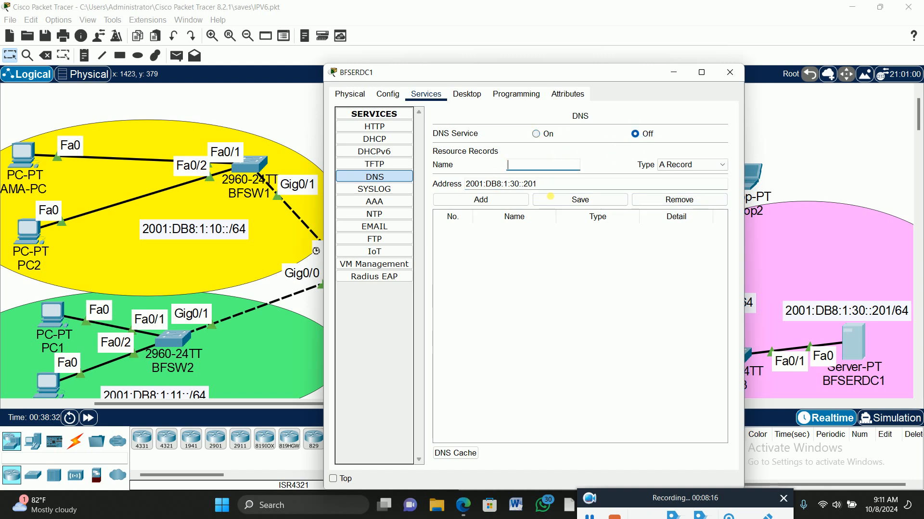
left_click_drag(563, 186, 465, 184)
key("BackSpace")
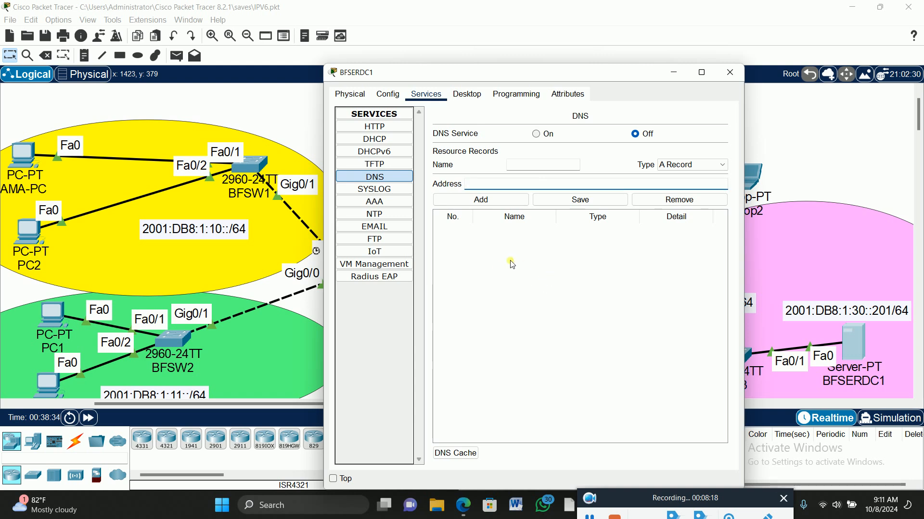
left_click(380, 202)
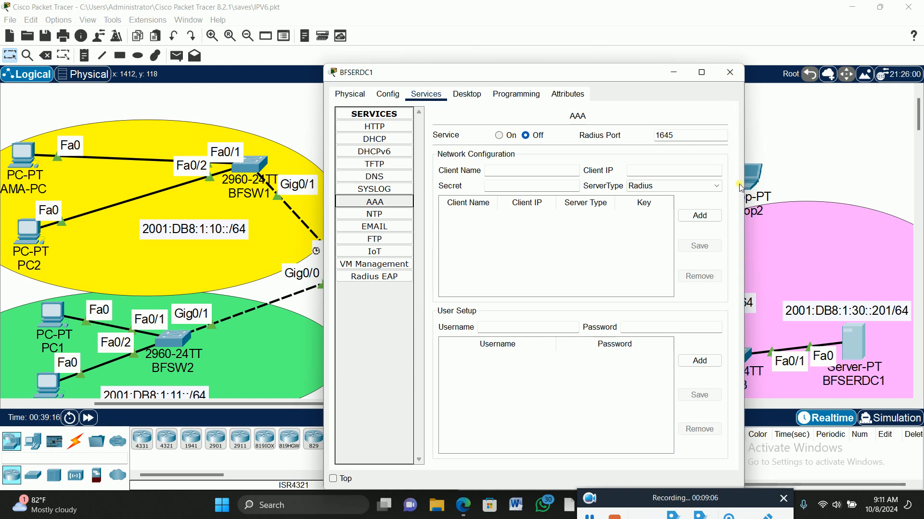
left_click(728, 72)
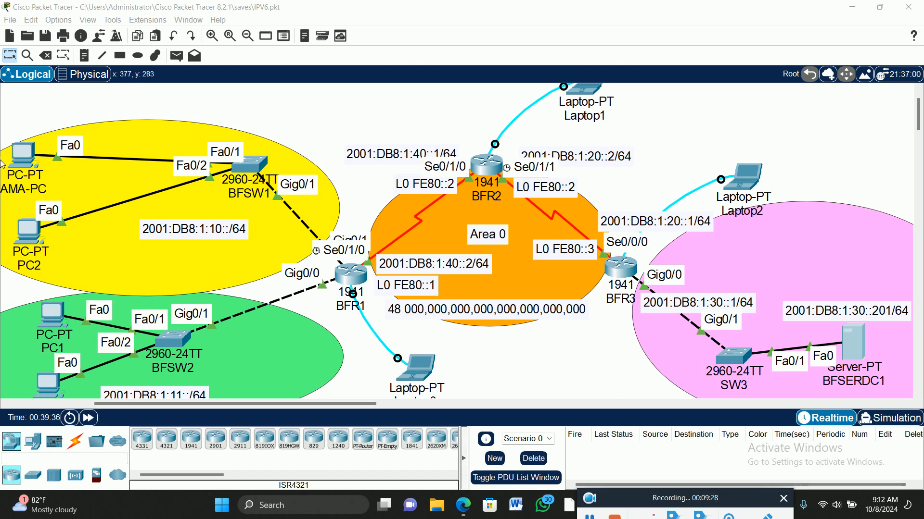
Open the Web Browser on AMA-PC in the 2001:DB8:1:10::/64 network
left_click(21, 154)
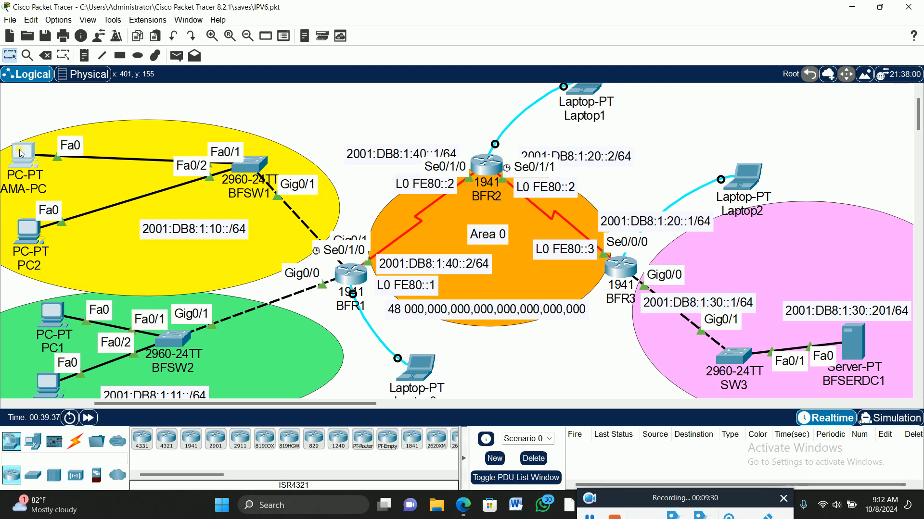
left_click_drag(549, 74, 304, 55)
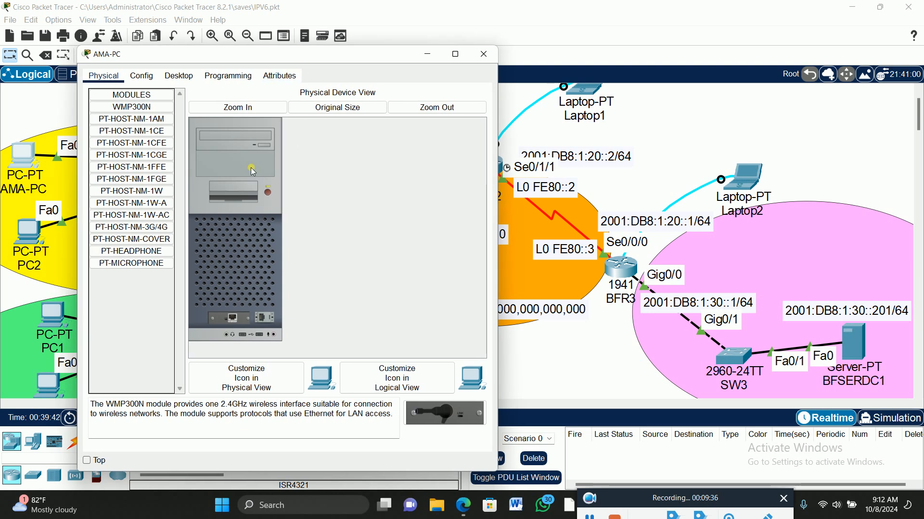
left_click(176, 77)
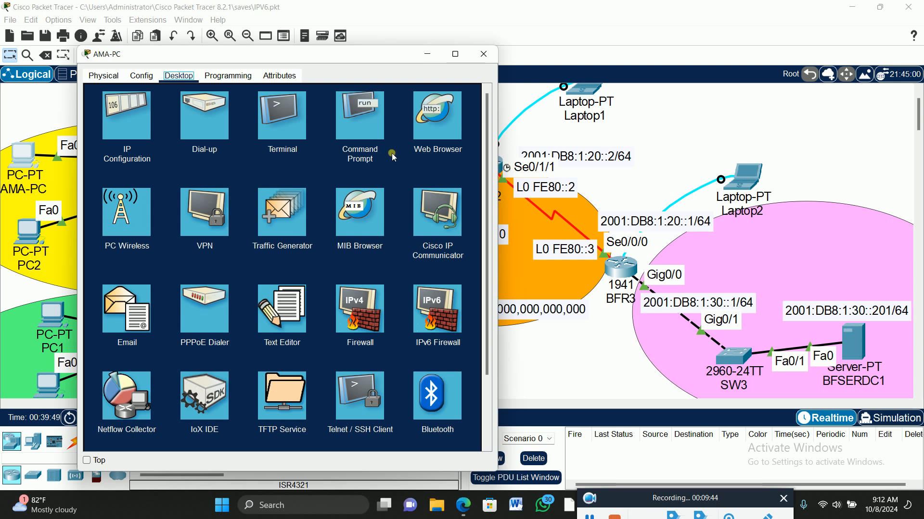
left_click(437, 123)
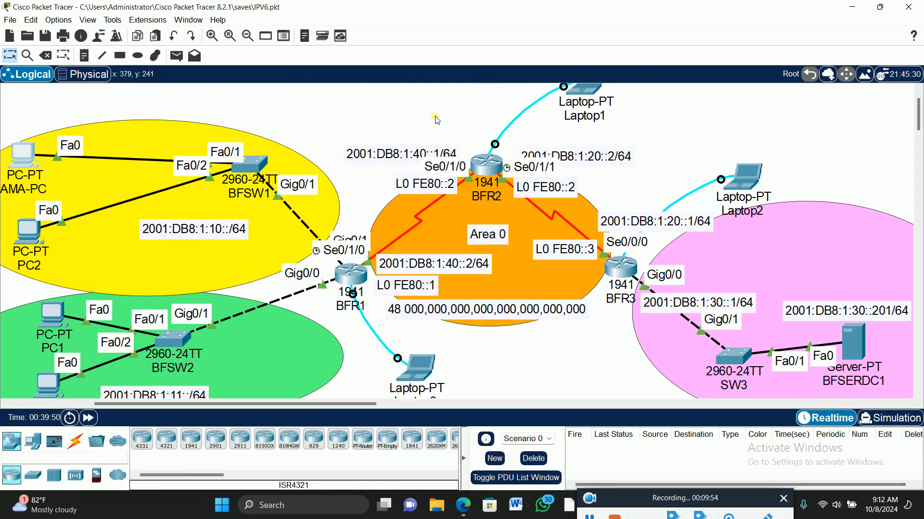
left_click(24, 154)
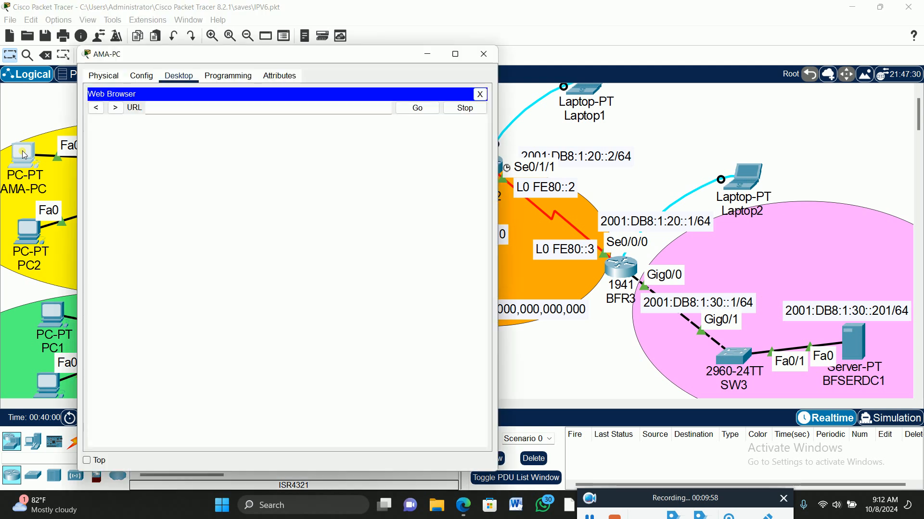
Request the address 2001:DB8:1:10::201 in AMA-PC's web browser
left_click(171, 110)
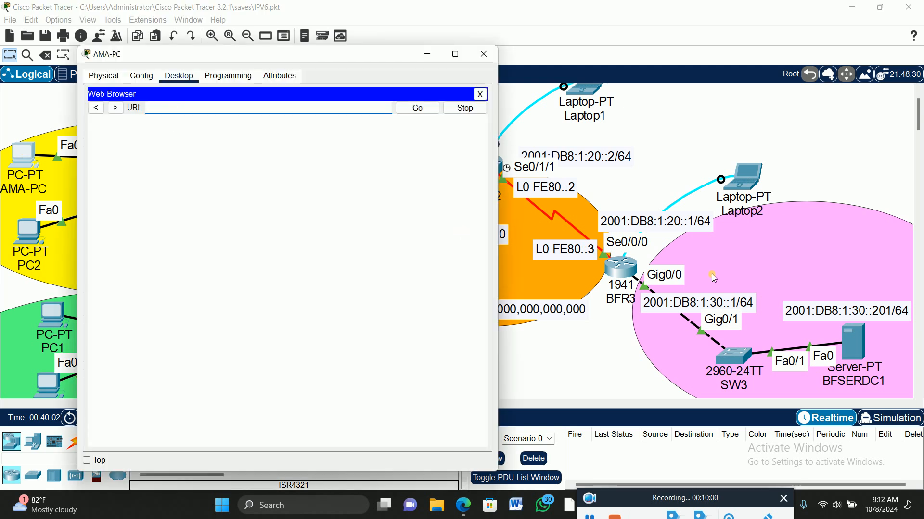
type("2001")
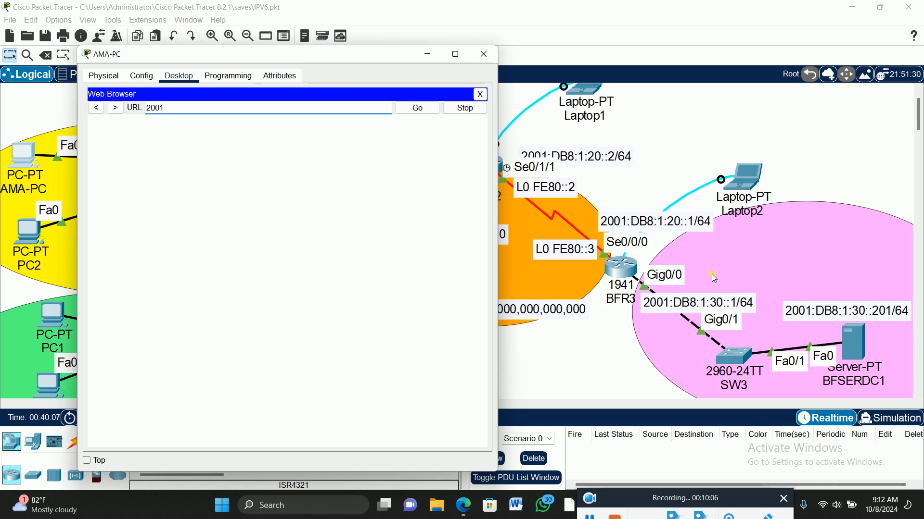
type(":DB")
key("BackSpace")
type("8:1")
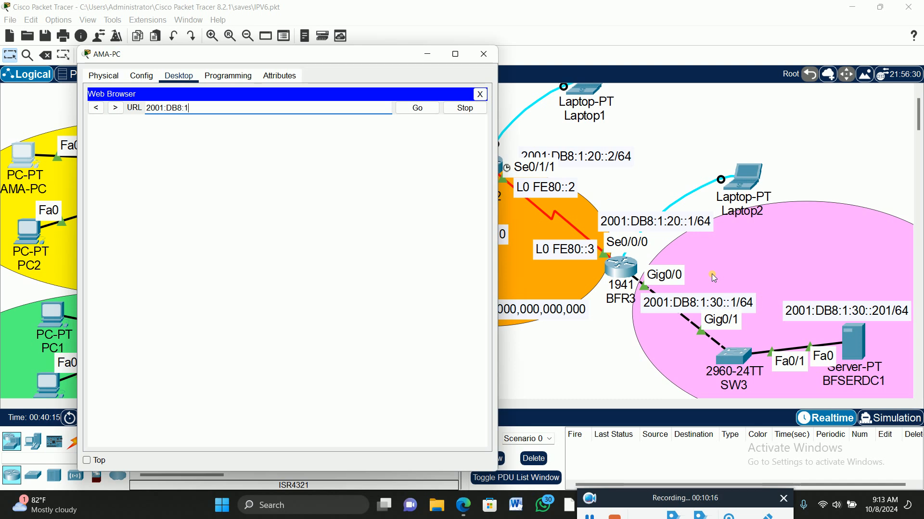
type(":10::201")
key("Return")
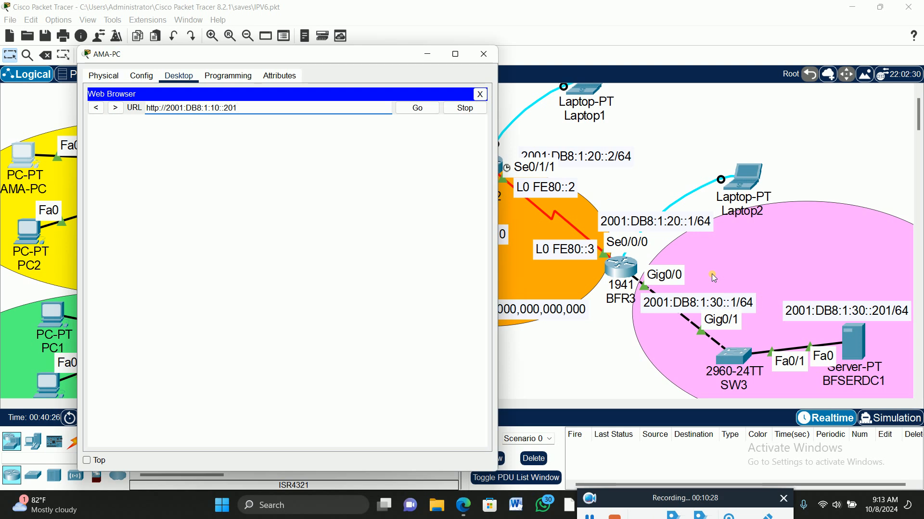
left_click(215, 109)
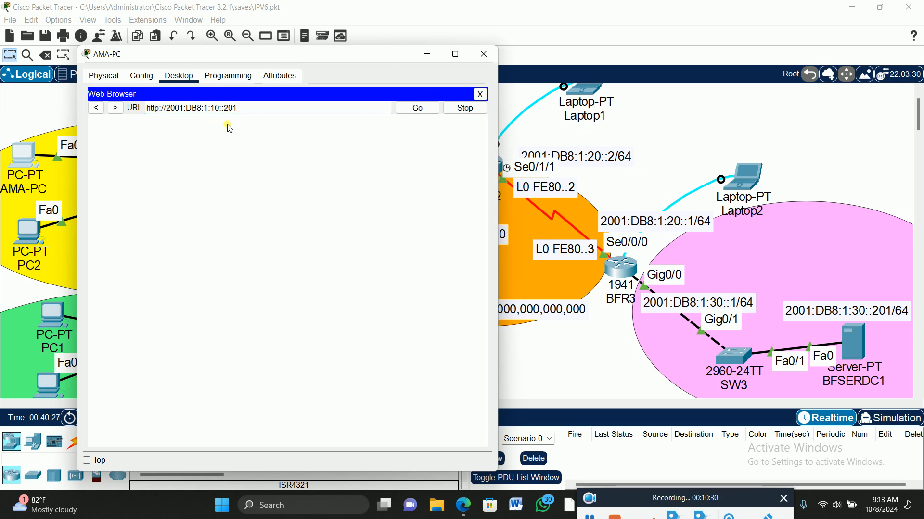
key("BackSpace")
type("3")
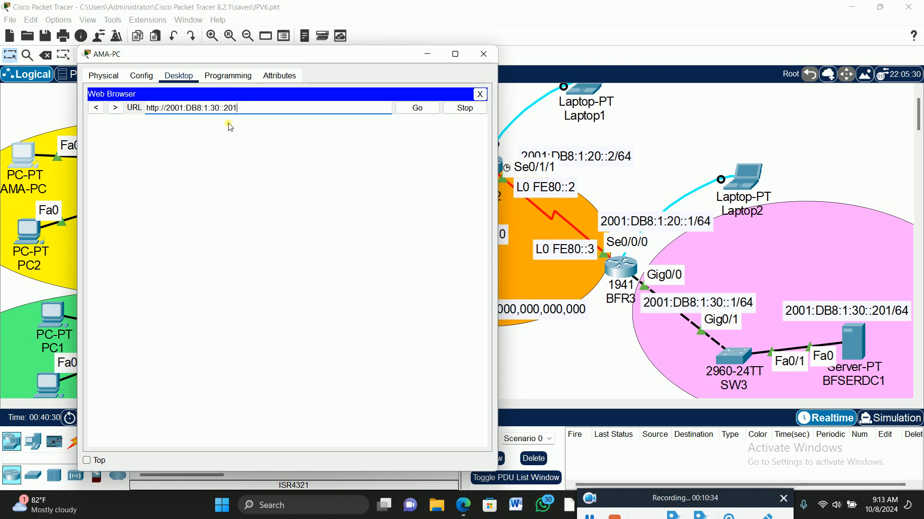
key("Return")
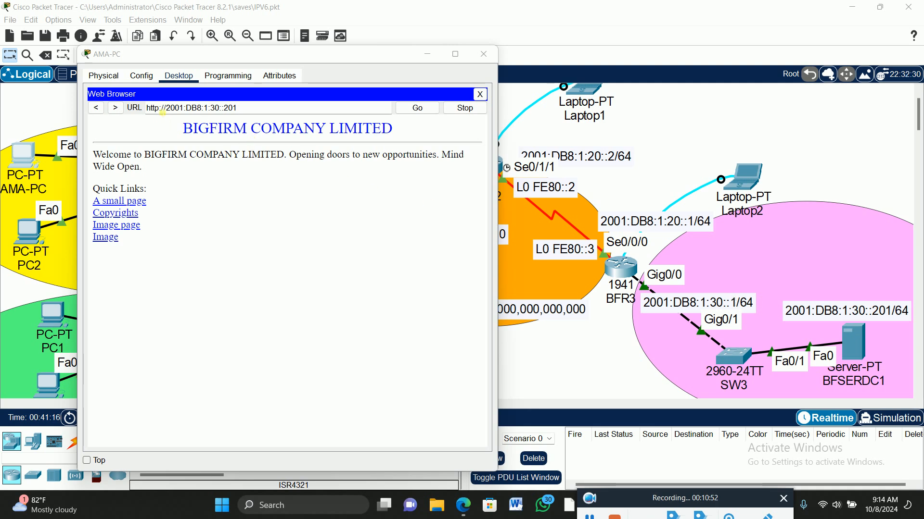
double_click(152, 107)
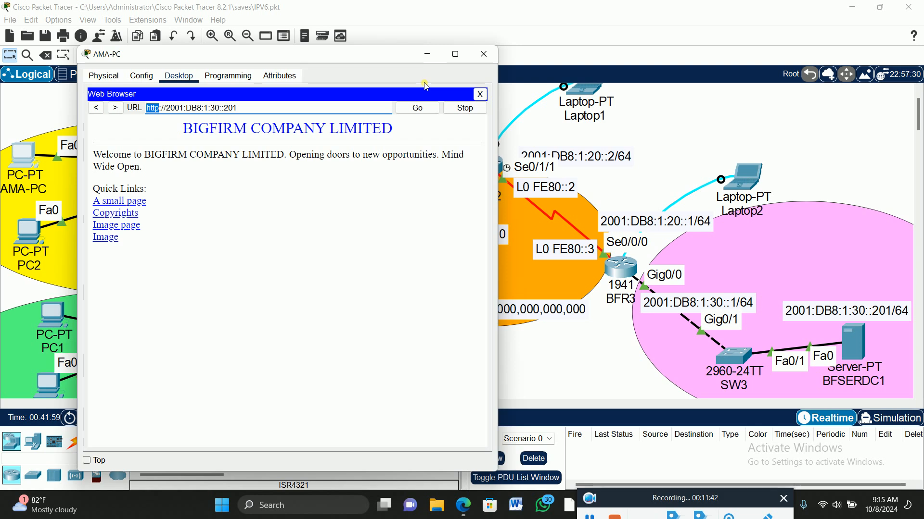
left_click(484, 56)
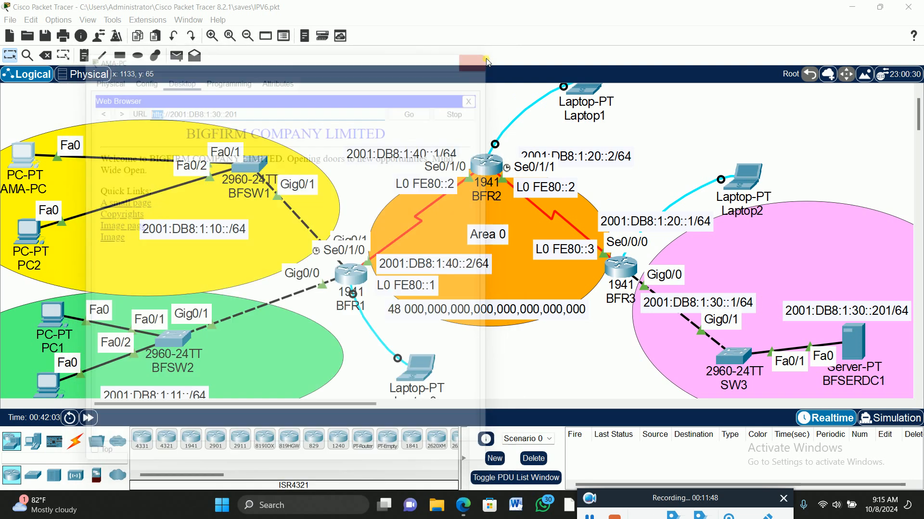
Open a console session to router BFR1 from Laptop0's Terminal using the default port configuration
scroll(264, 236, "down", 1)
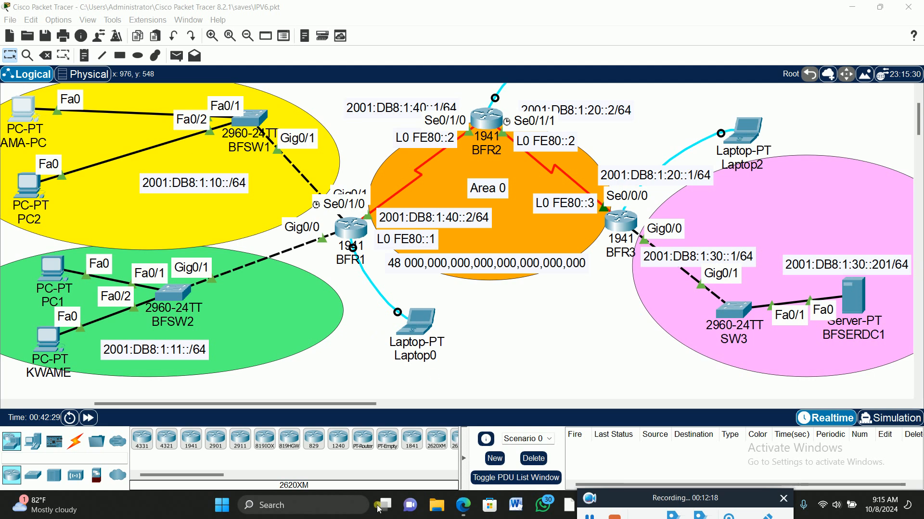
left_click(421, 319)
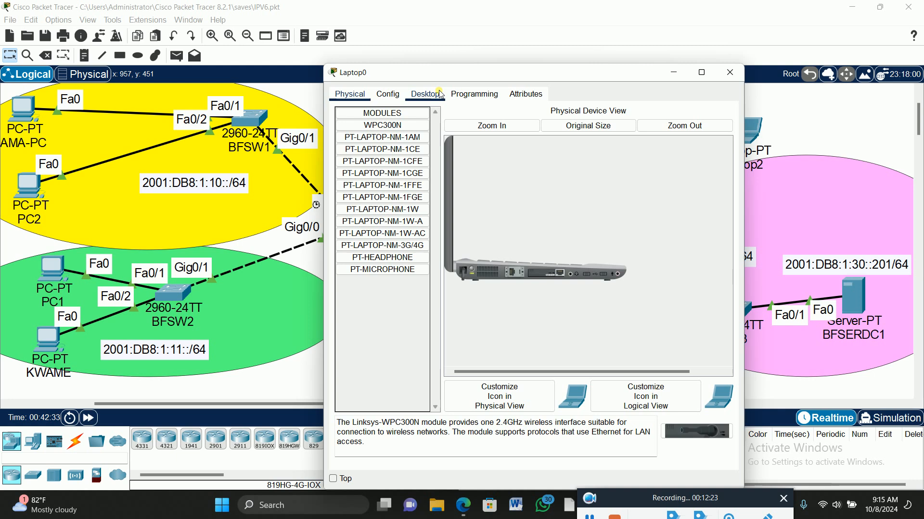
left_click_drag(450, 68, 617, 39)
left_click(595, 64)
left_click(707, 113)
left_click(871, 192)
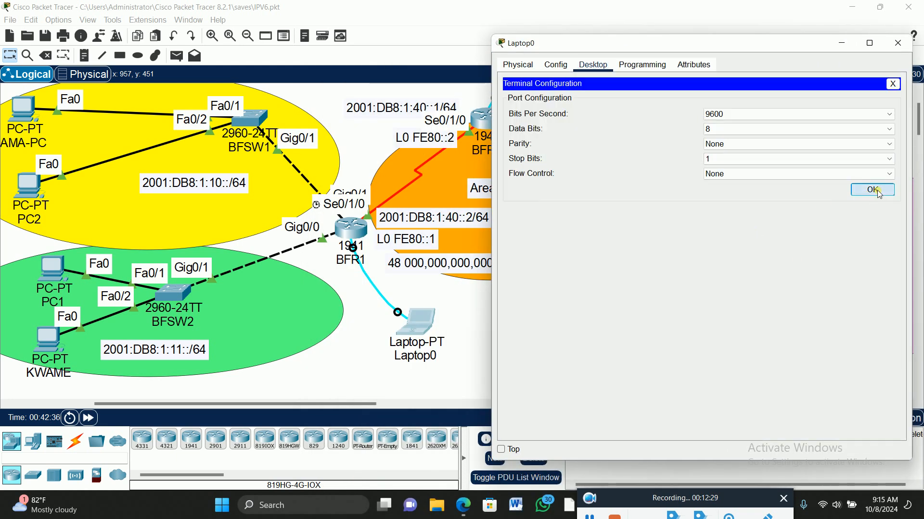
key("Return")
key("Return")
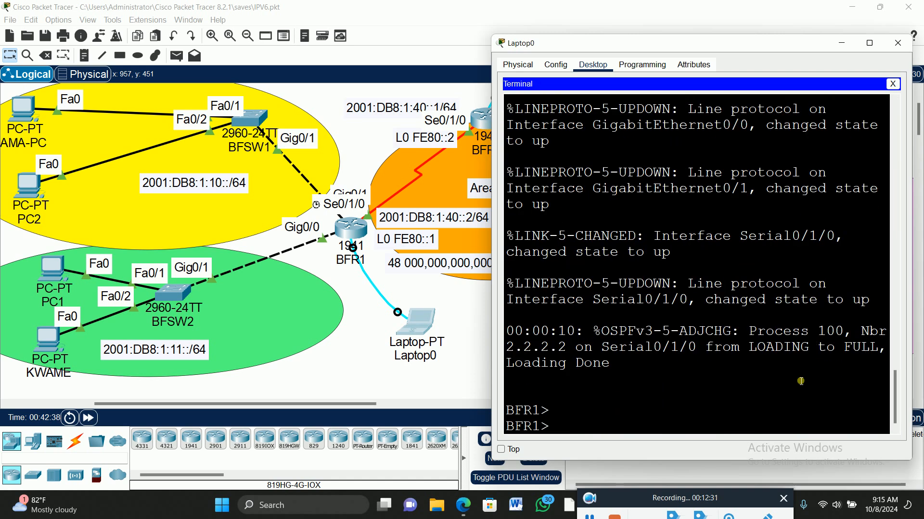
Enter privileged mode on BFR1 with en and global configuration mode with config t
type("en")
key("Return")
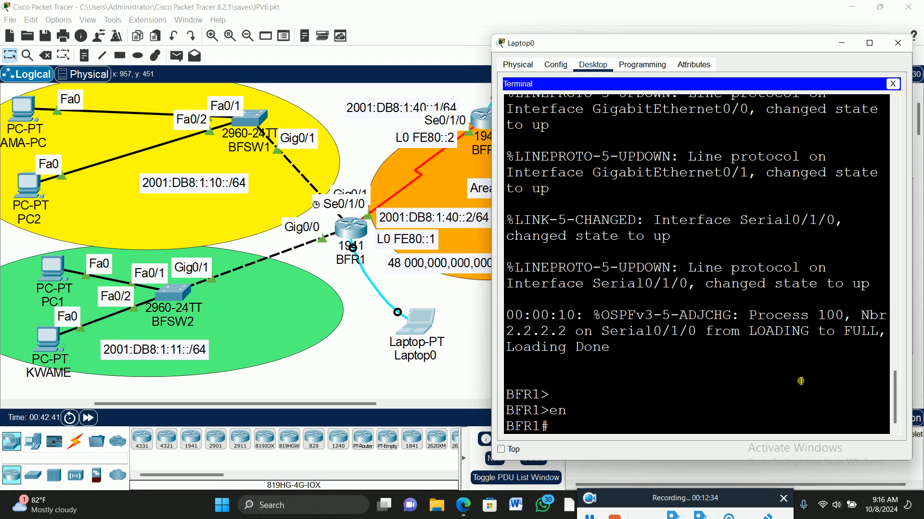
type("config t")
key("Return")
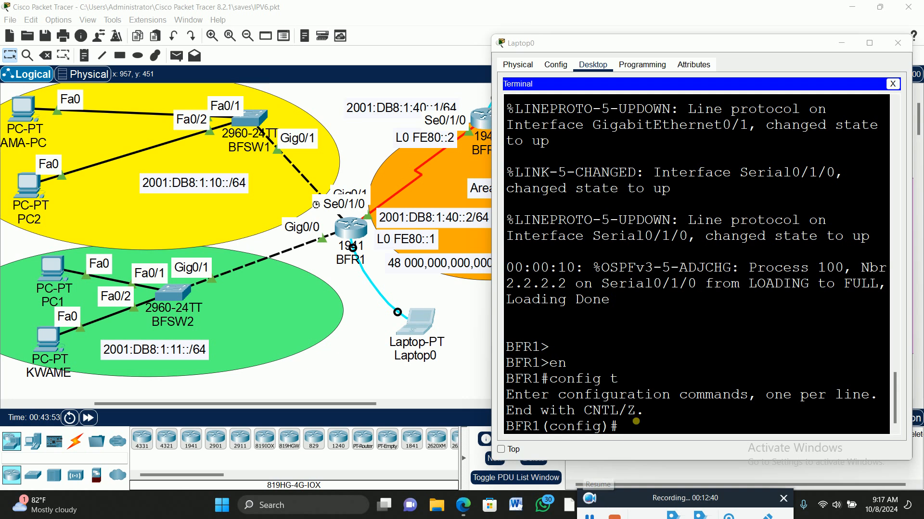
List BFR1's available global configuration commands with ? and review them in the maximized terminal window
left_click(643, 432)
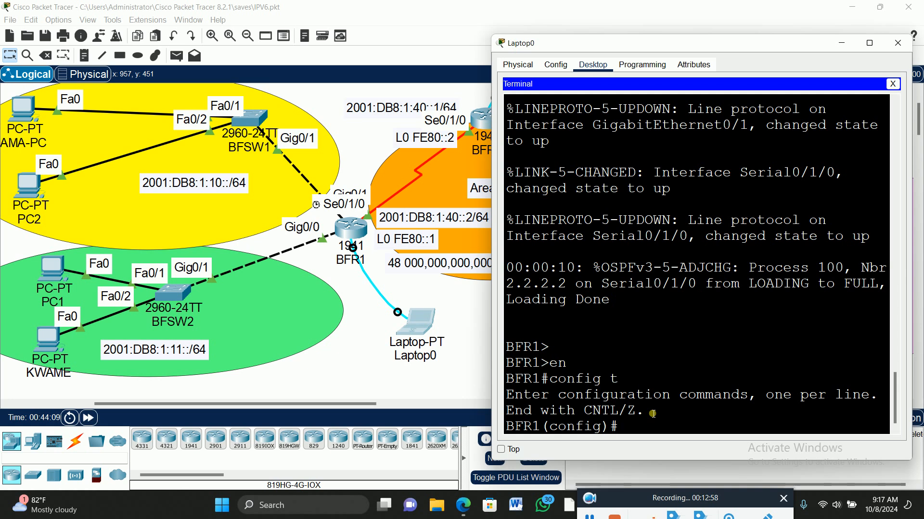
type("?")
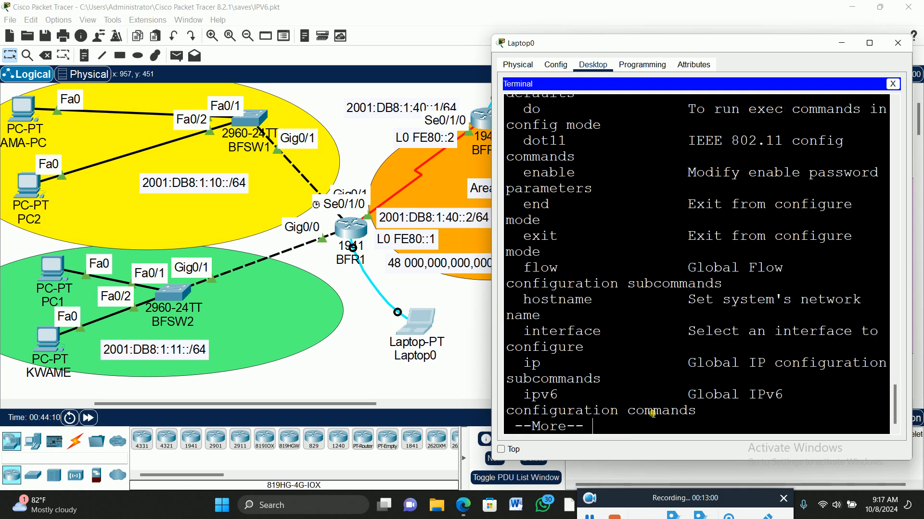
key("space")
left_click(870, 43)
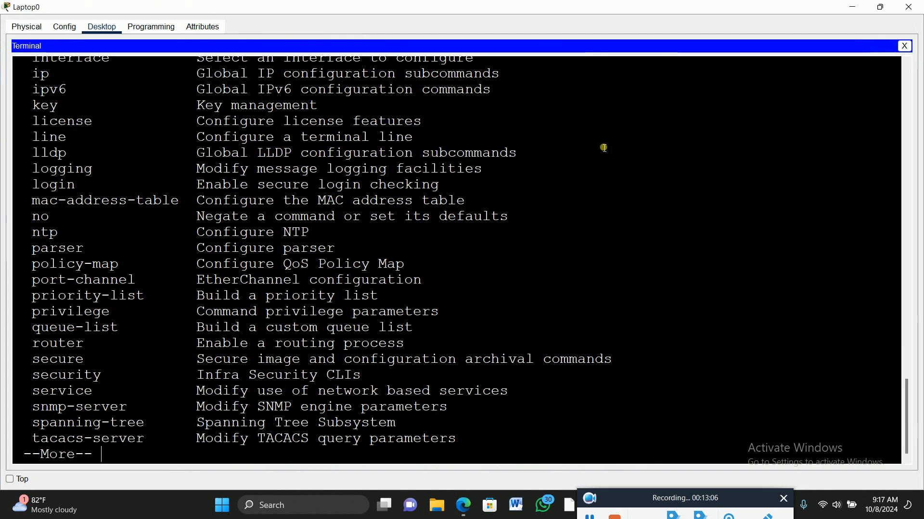
scroll(604, 147, "up", 4)
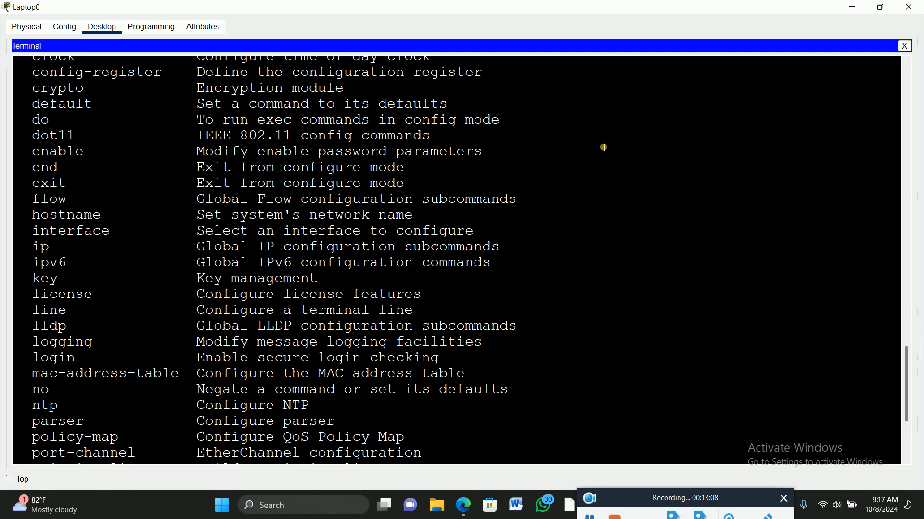
Examine the list of global configuration commands on BFR1, highlighting the access-list entry
scroll(604, 148, "up", 1)
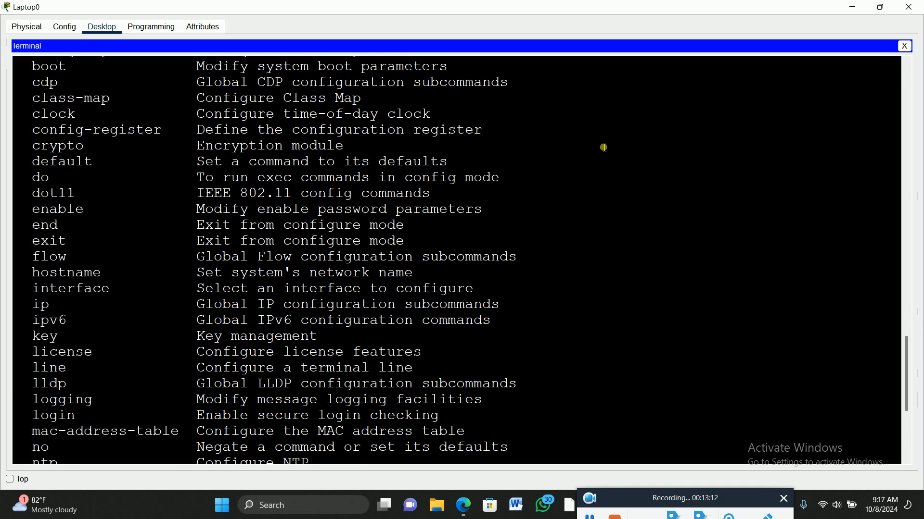
scroll(604, 148, "up", 2)
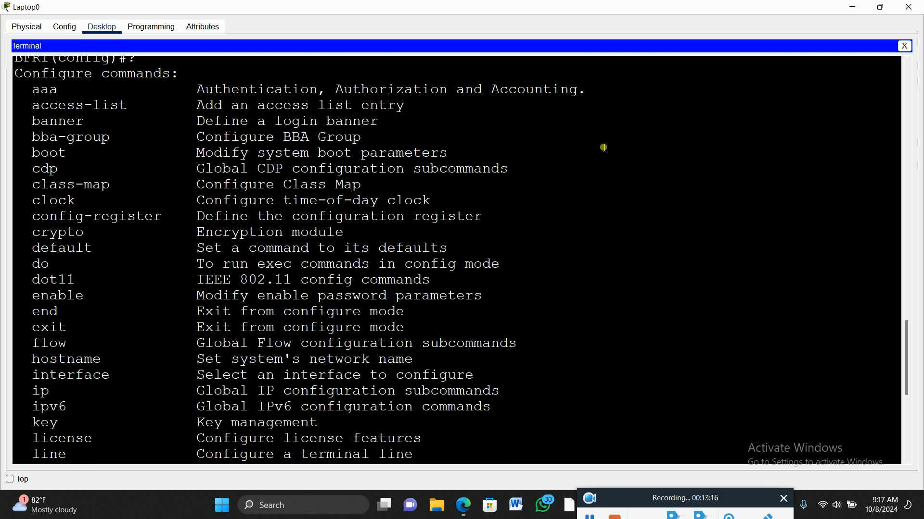
scroll(604, 147, "down", 6)
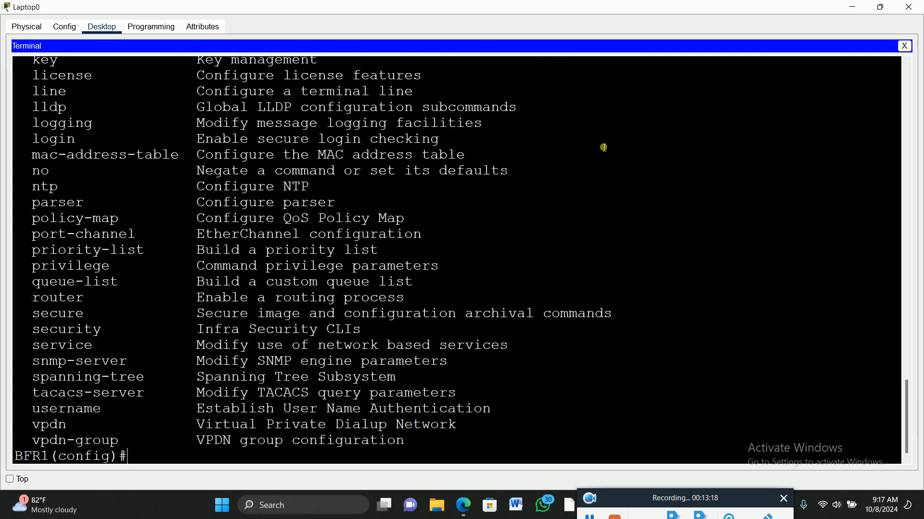
scroll(604, 148, "up", 5)
scroll(604, 148, "up", 4)
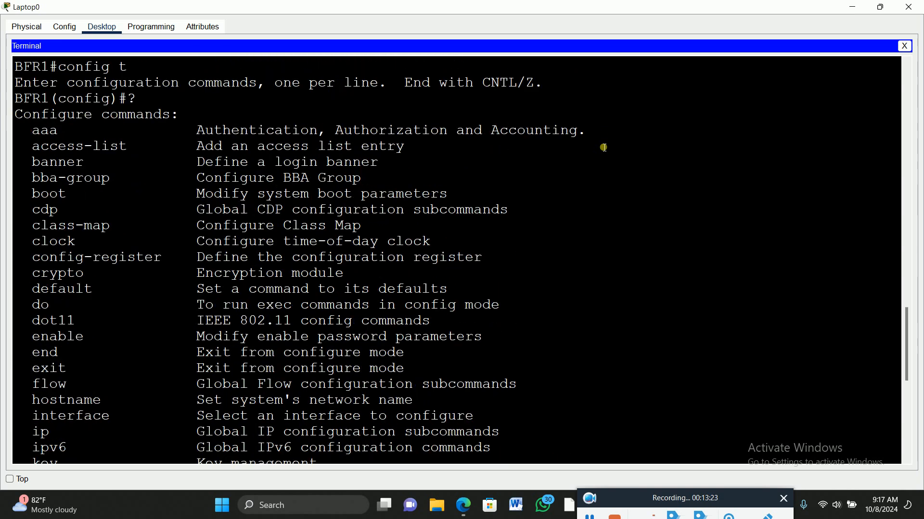
left_click_drag(28, 148, 429, 156)
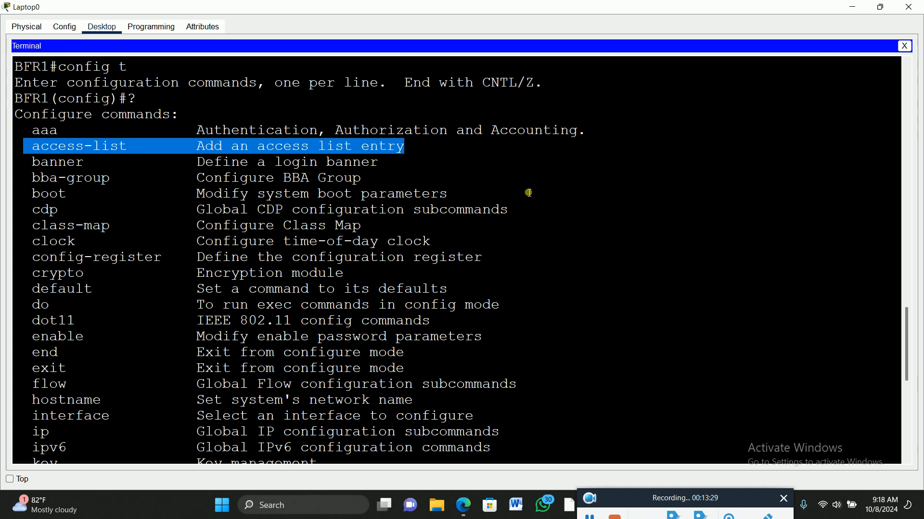
scroll(559, 362, "down", 8)
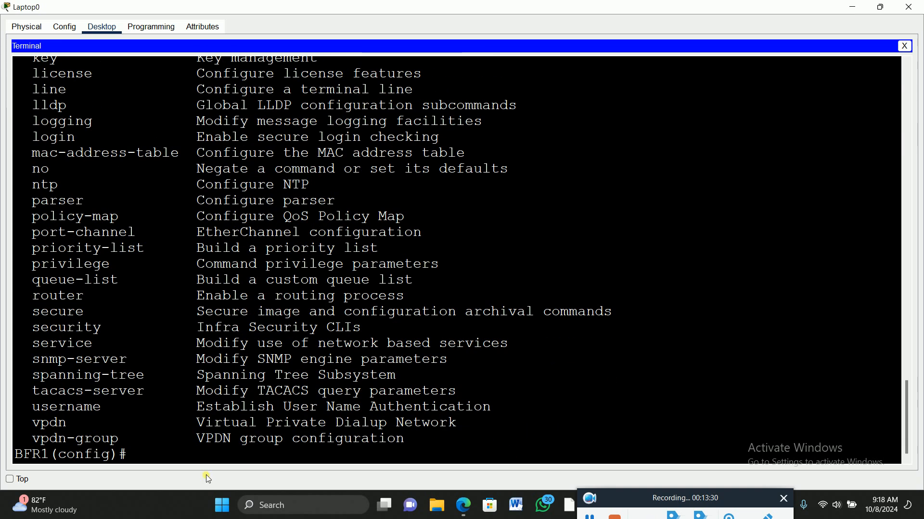
Start an access-list command numbered 100, using ? to list the available ranges and the actions for the list
type("acc")
key("Tab")
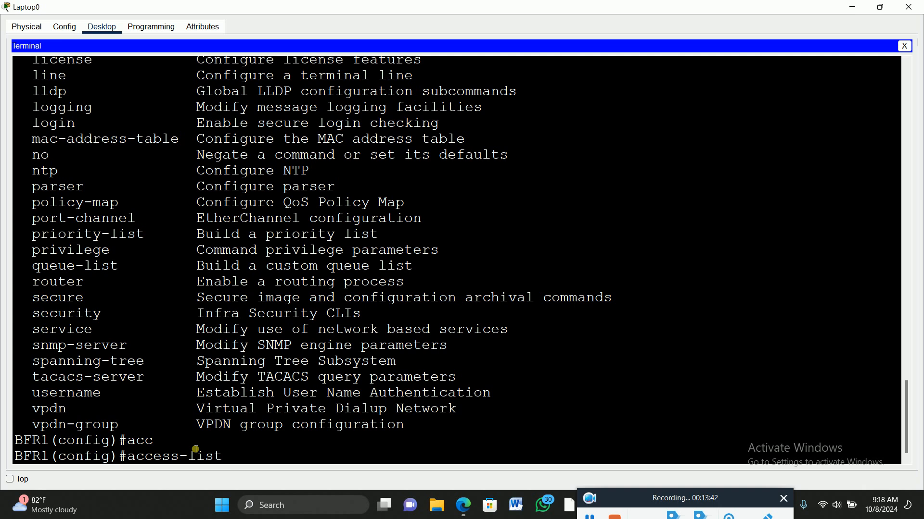
type("?")
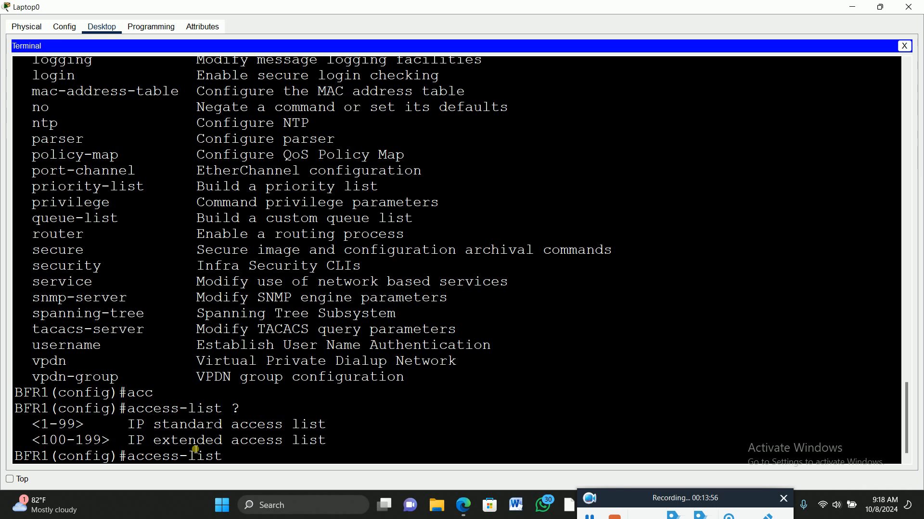
type("100")
type("?")
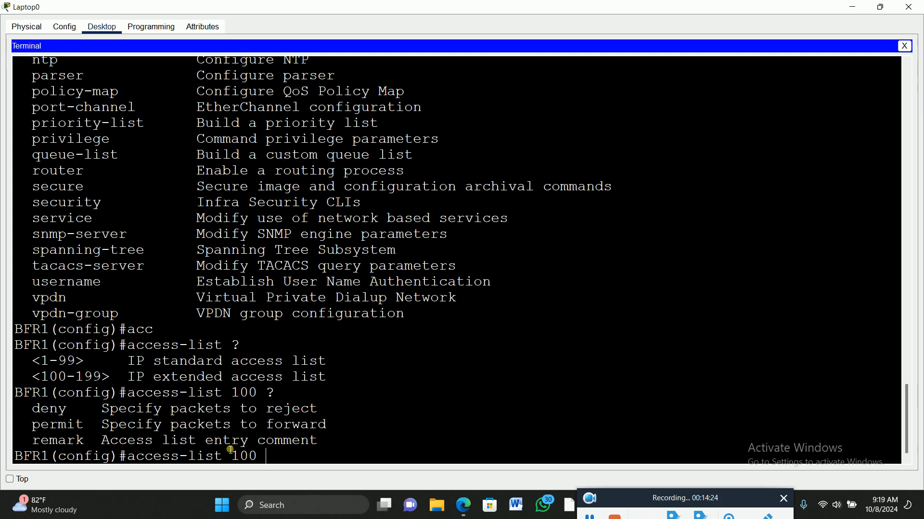
Extend the access-list 100 command with deny tcp, listing the protocol choices and source options with ?
type("deny")
key("Tab")
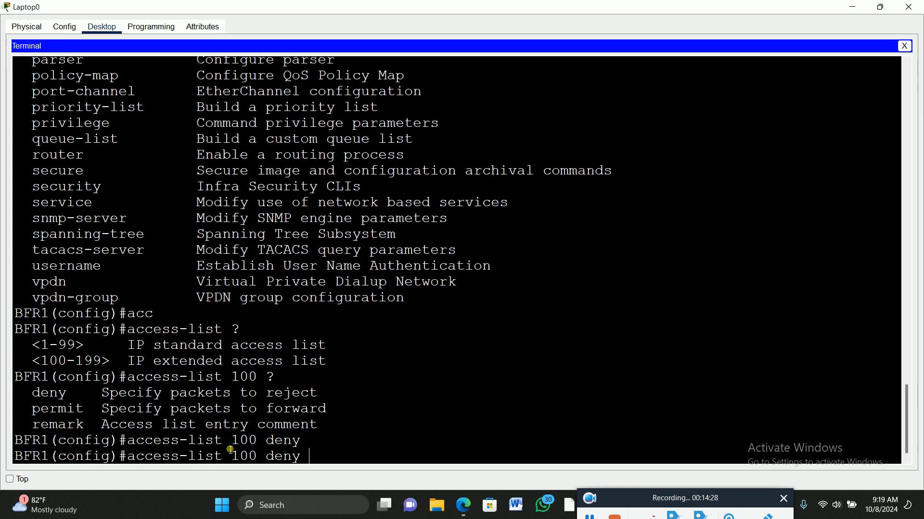
type("?")
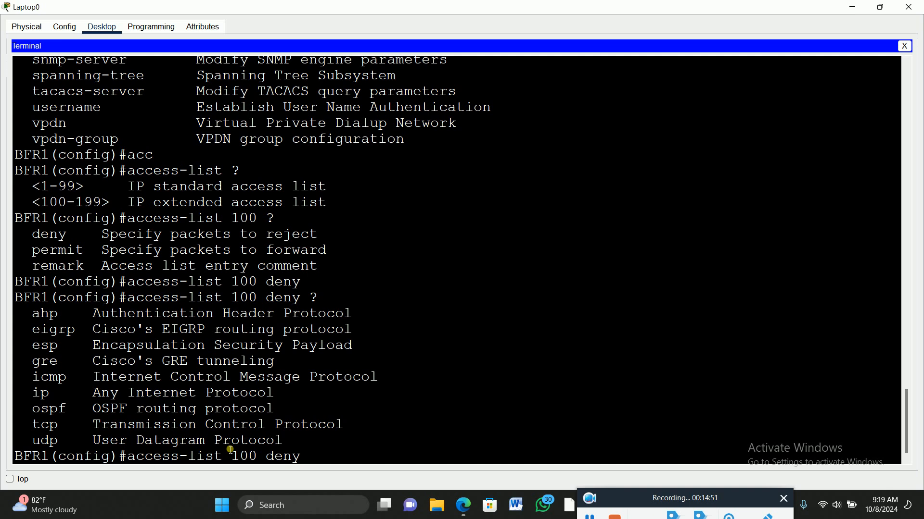
type("tc")
key("Tab")
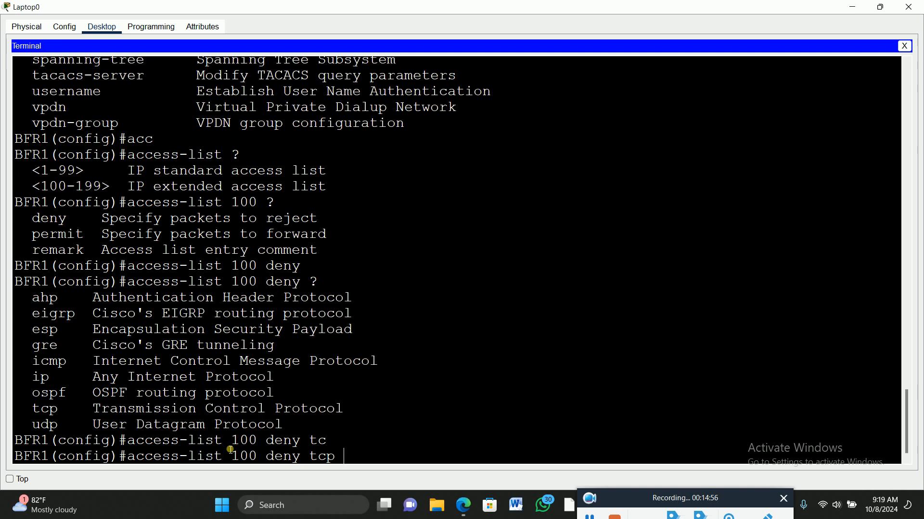
type("?")
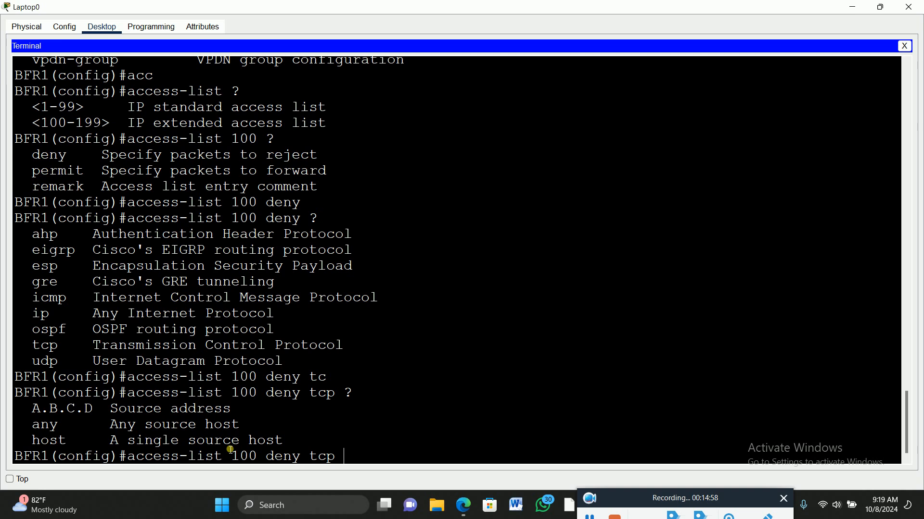
type("an")
Add any as source and host as destination to the access-list 100 deny tcp command, checking the options with ?
key("Tab")
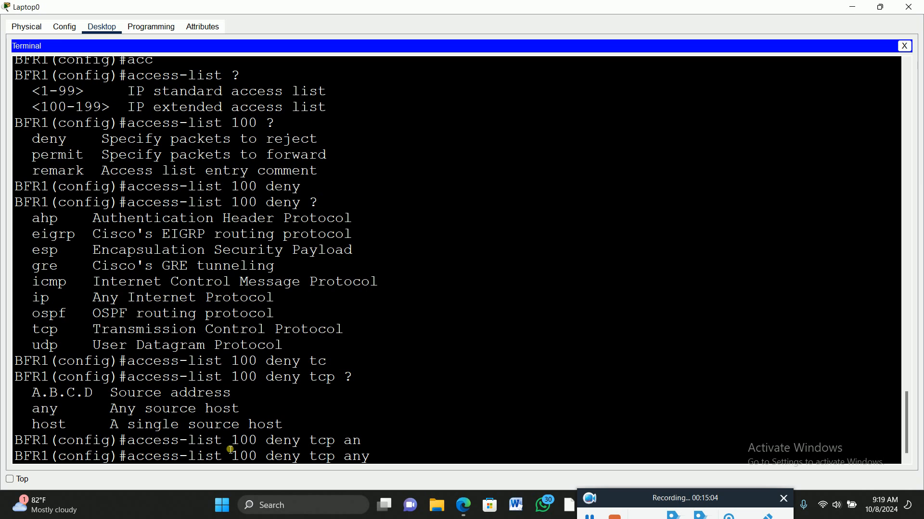
type("?")
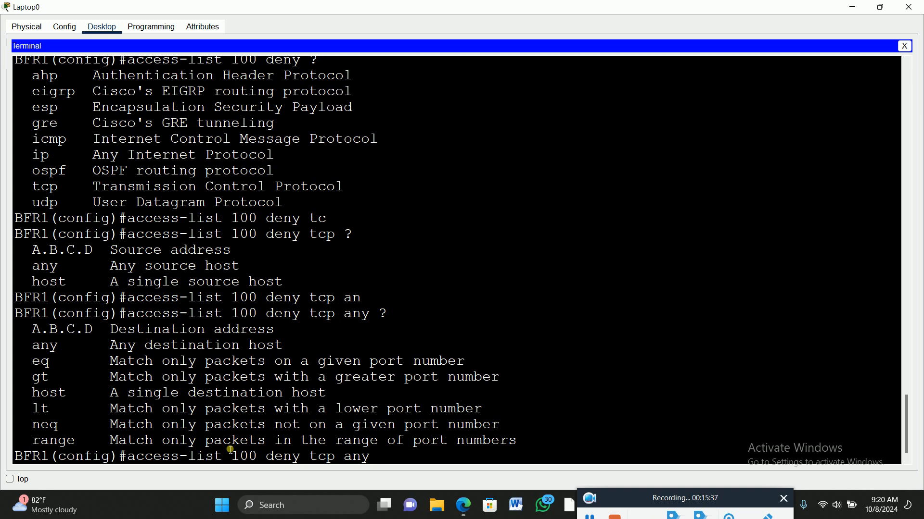
type("host")
key("Tab")
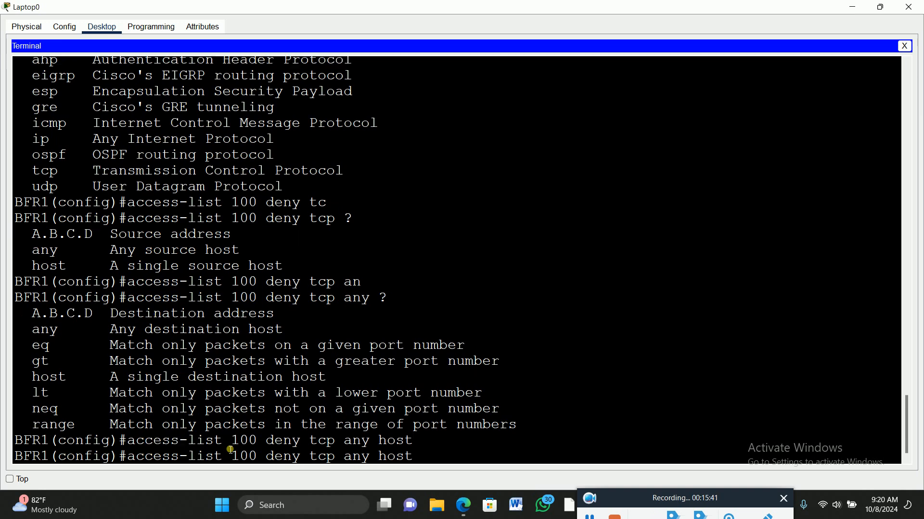
type("?")
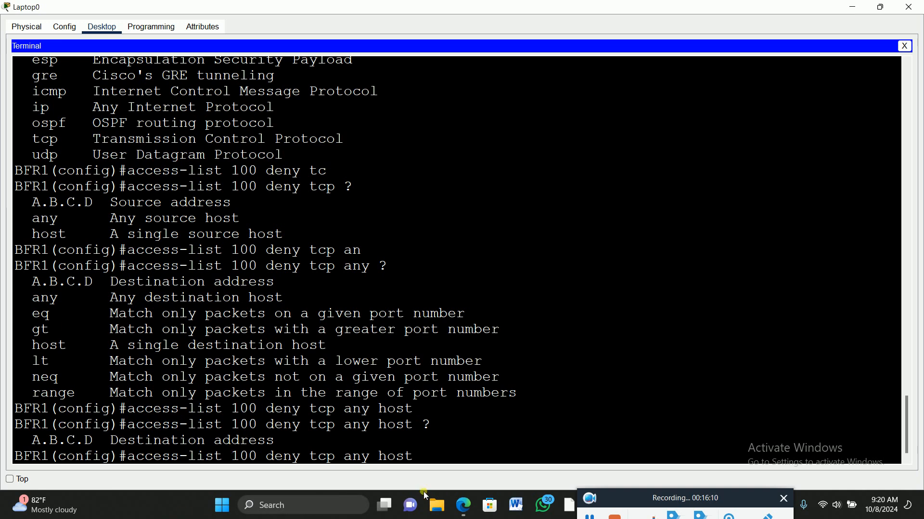
left_click(589, 515)
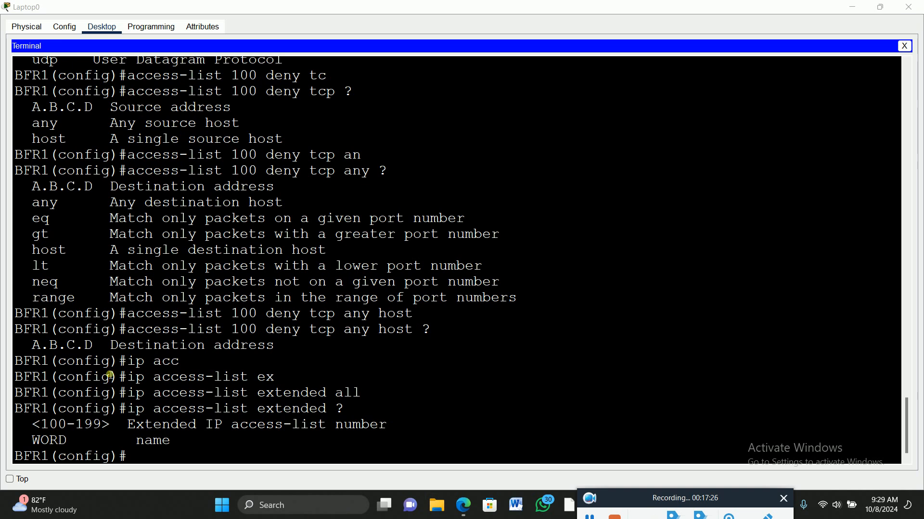
Start an ip access-list command, list its types with ?, and look over the network topology behind the terminal
left_click(166, 455)
type("ip acc")
key("Tab")
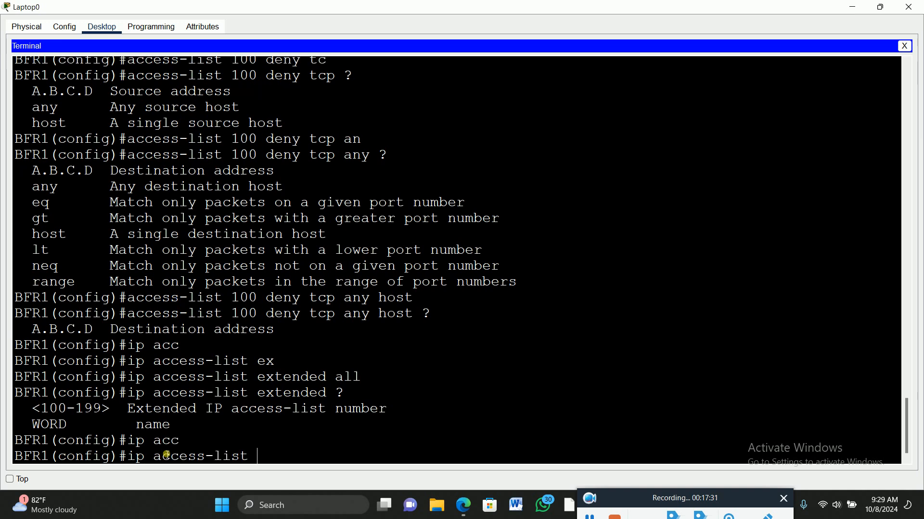
type("?")
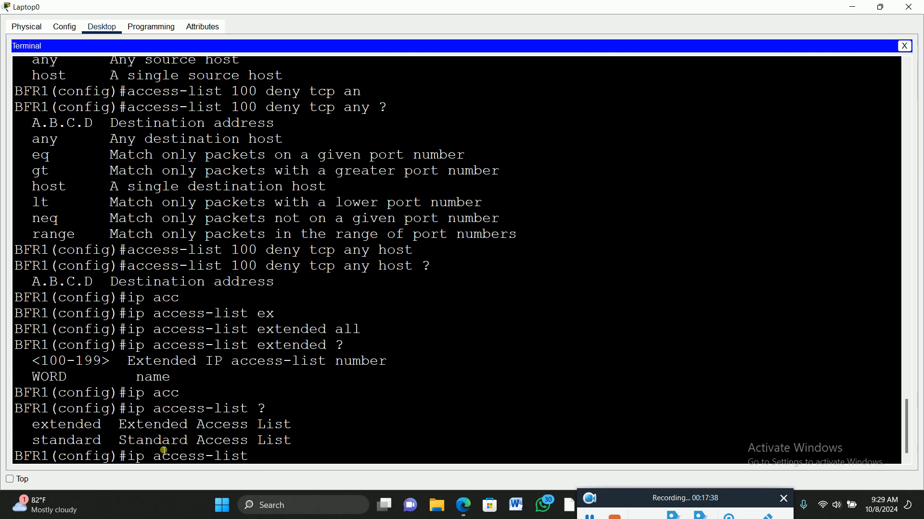
left_click(878, 7)
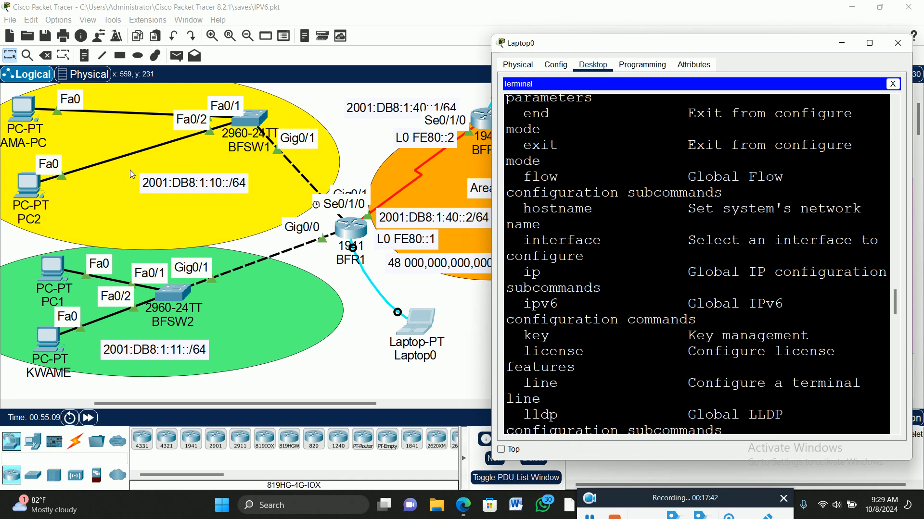
left_click_drag(743, 48, 420, 52)
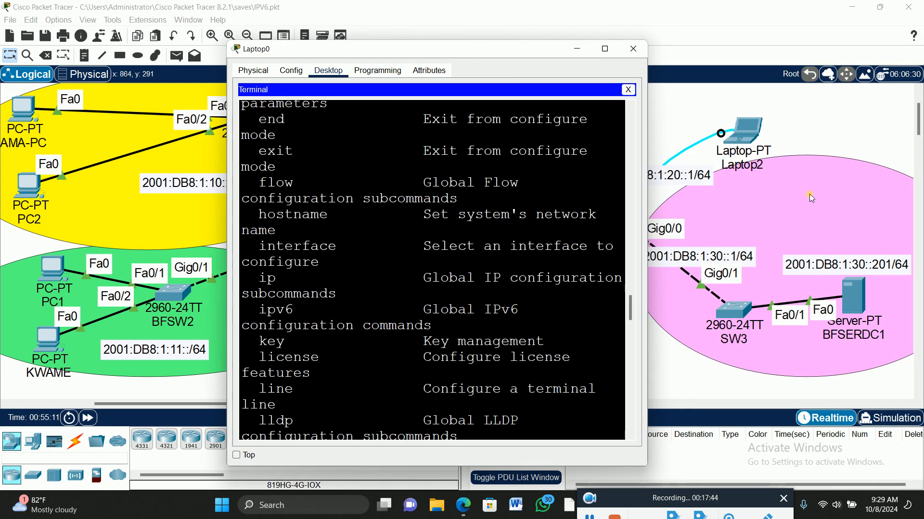
left_click(607, 49)
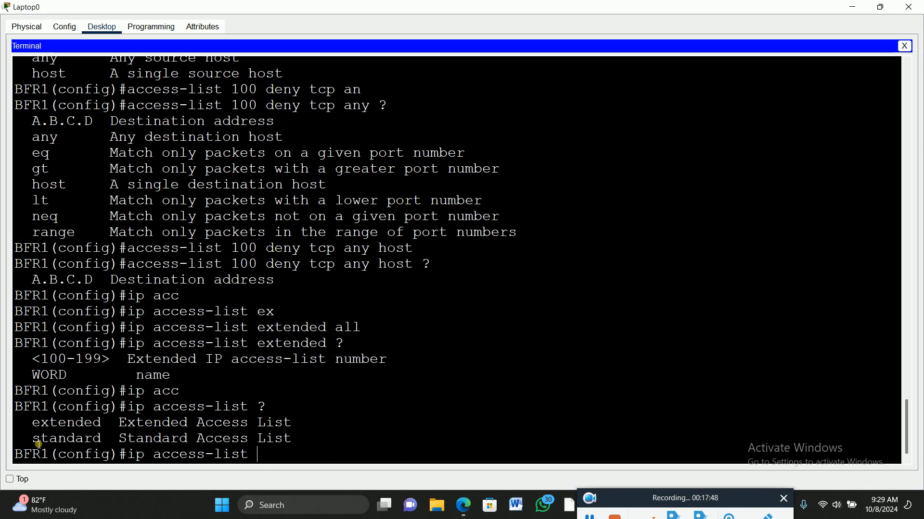
Choose the extended type for the ip access-list command and list its number and name options with ?
type("ex")
key("Tab")
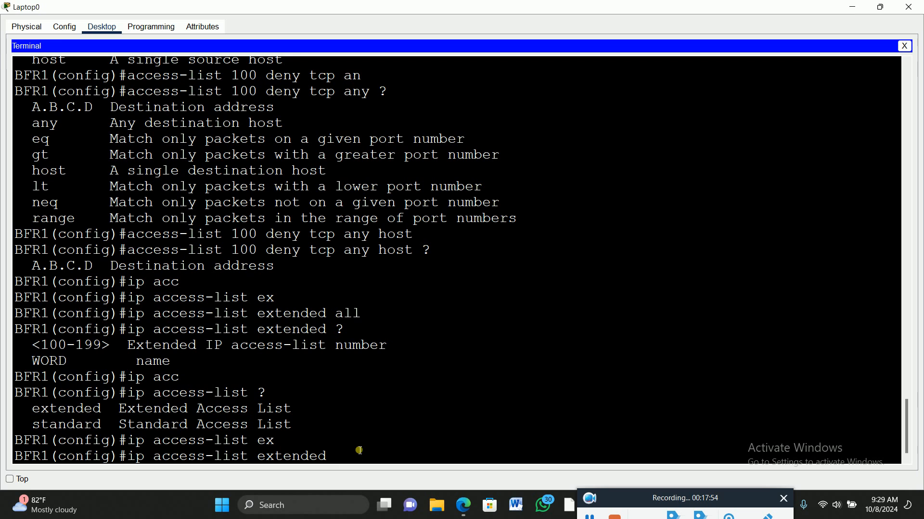
type("?")
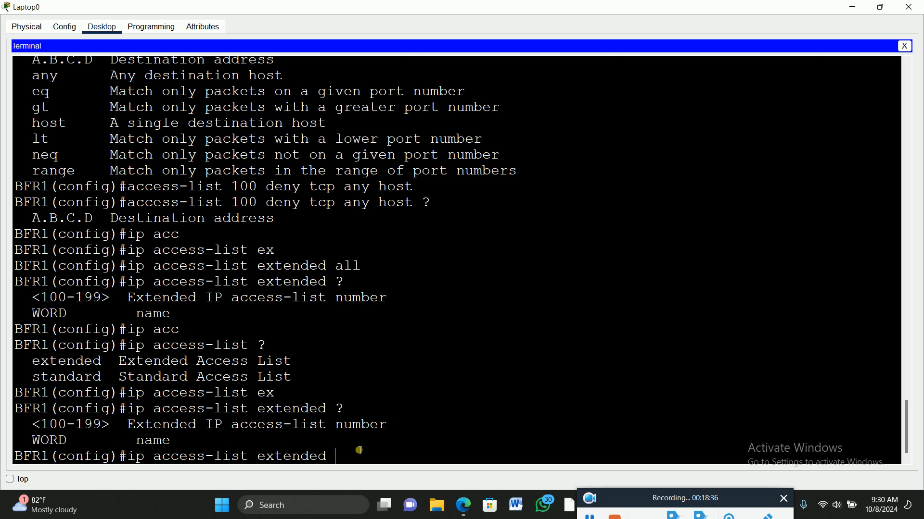
Name the extended IP access list BLOCKHTTP, check for further options with ?, and run the command
type("BLOCKHTTP")
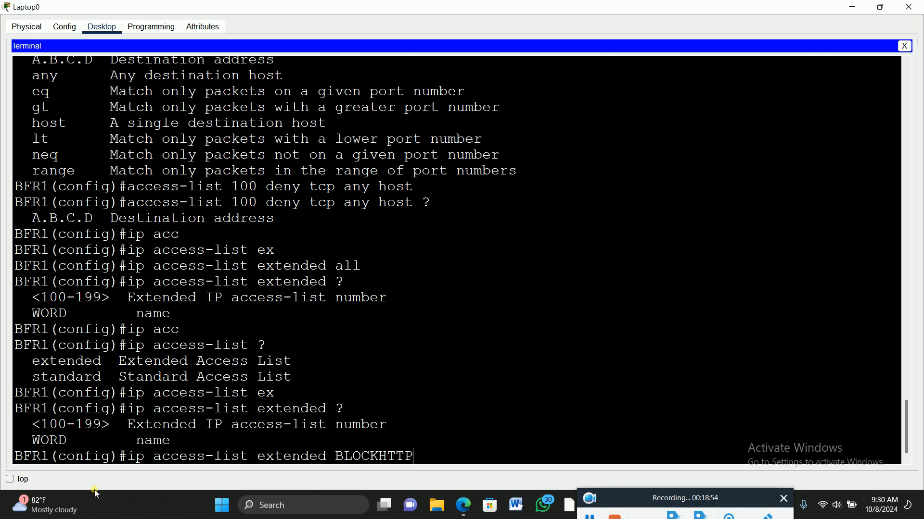
mouse_move(47, 506)
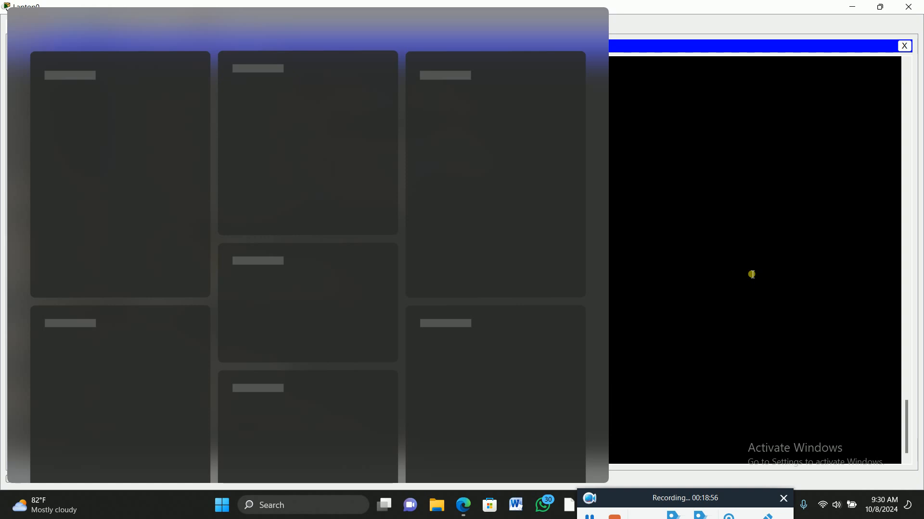
left_click(752, 274)
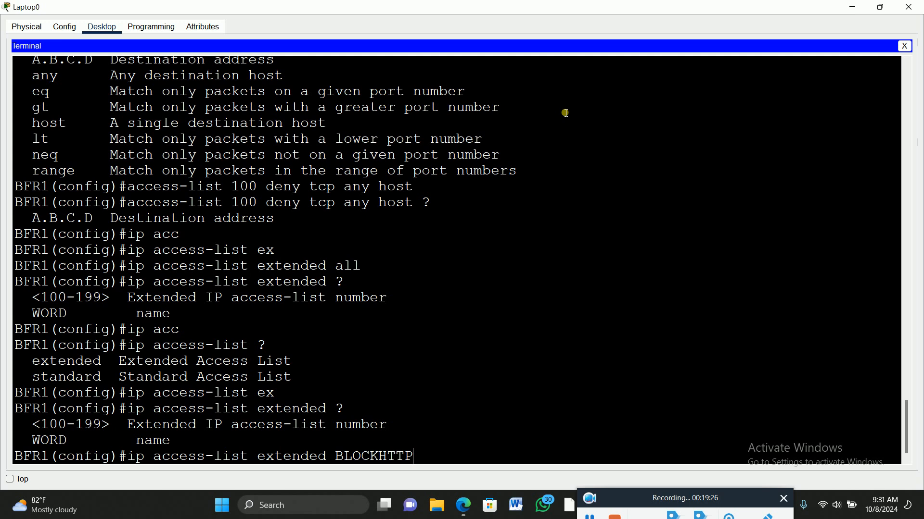
type("?")
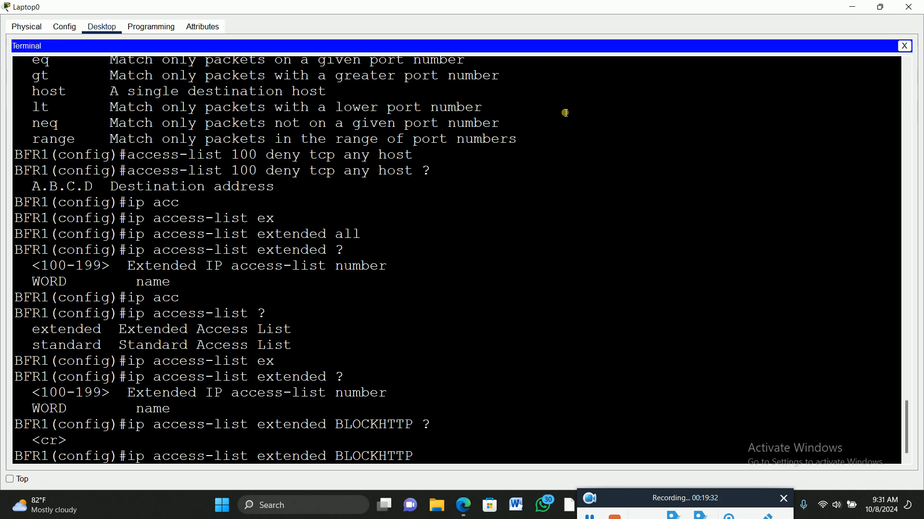
key("Return")
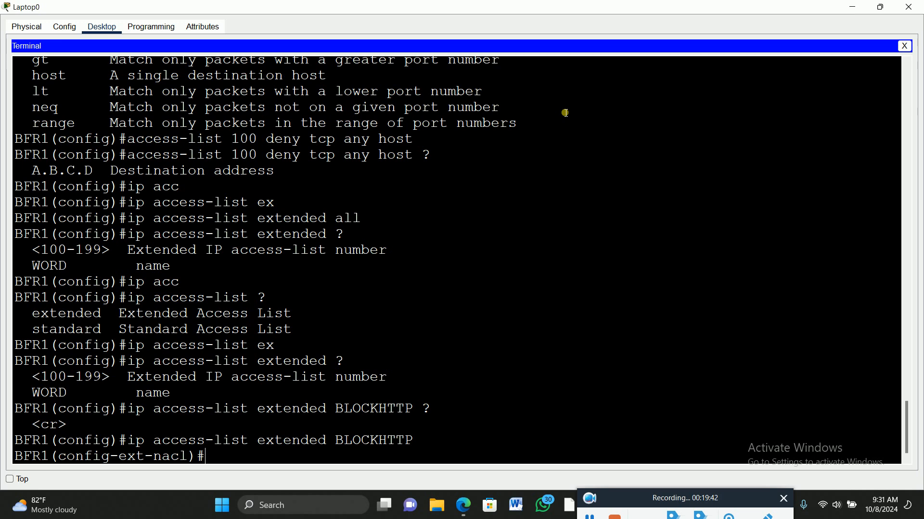
List the subcommands of the BLOCKHTTP access list with ? and highlight the deny entry
type("?")
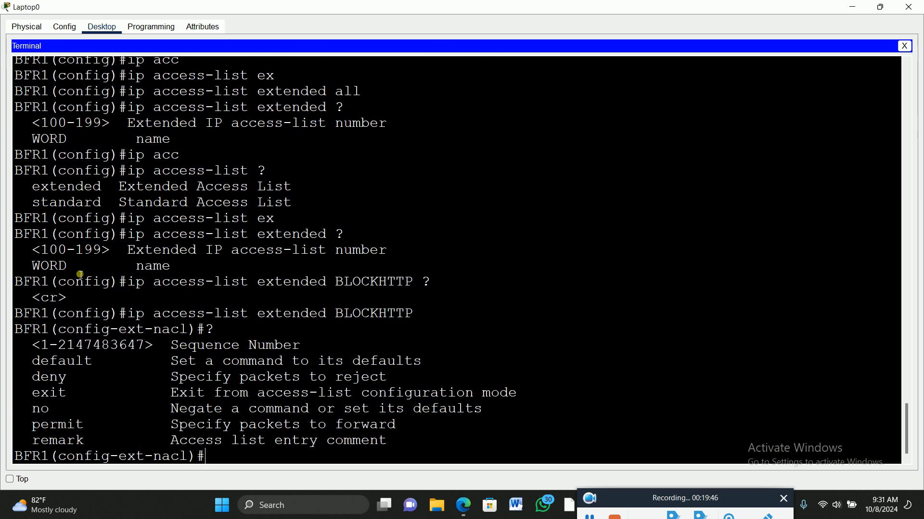
mouse_move(78, 508)
left_click_drag(32, 377, 395, 380)
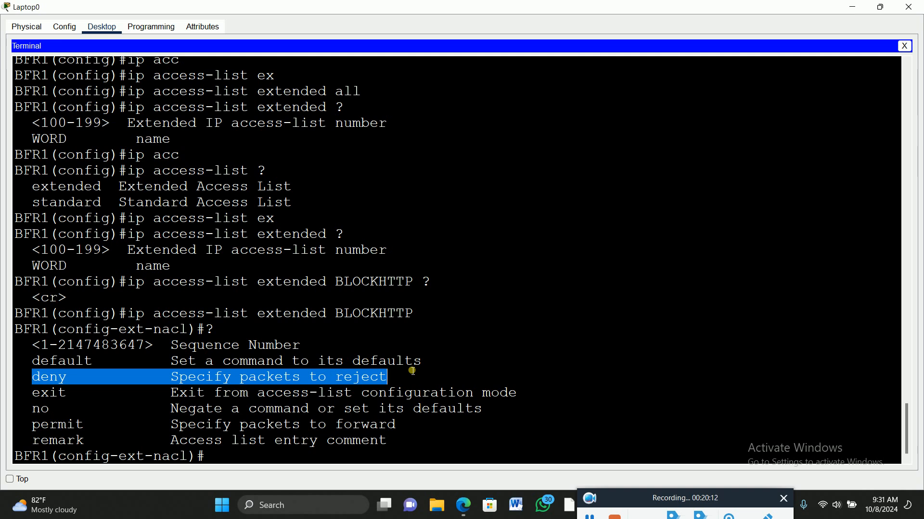
Start a deny entry in the BLOCKHTTP access list and list its protocol options with ?
type("de")
key("Tab")
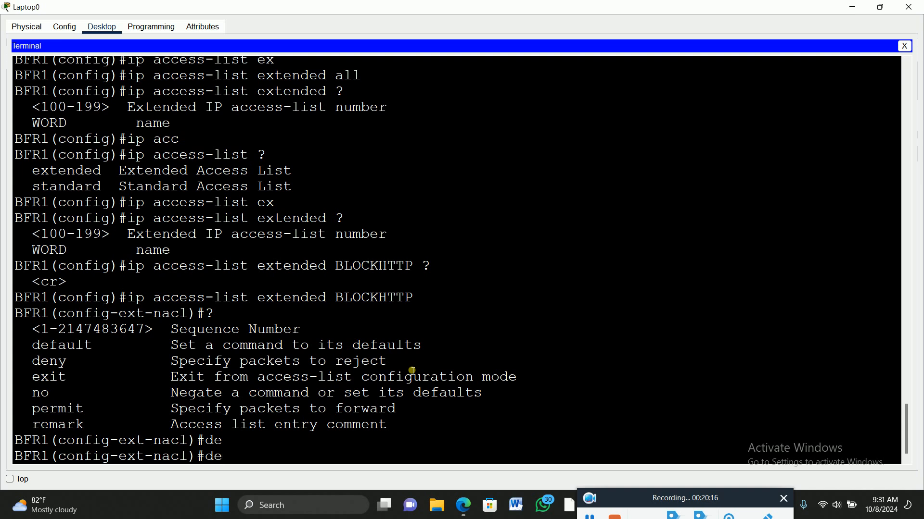
type("ny")
key("Tab")
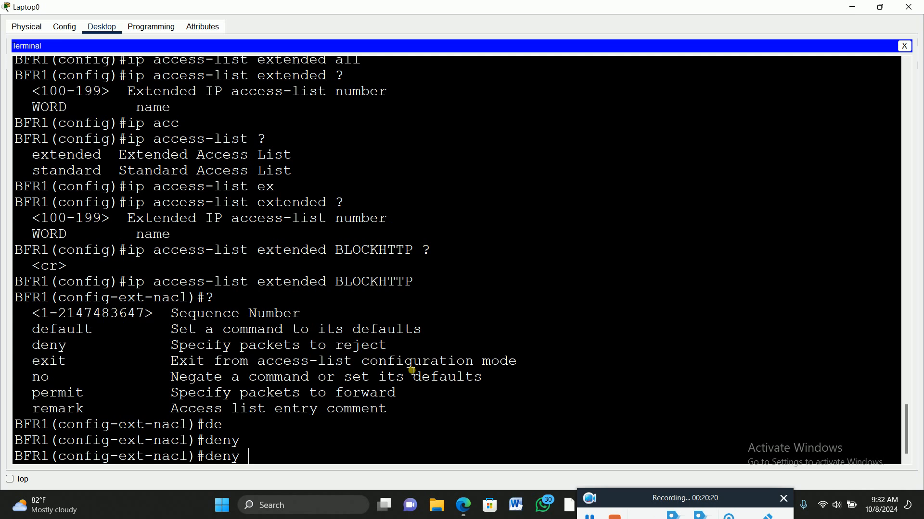
type("?")
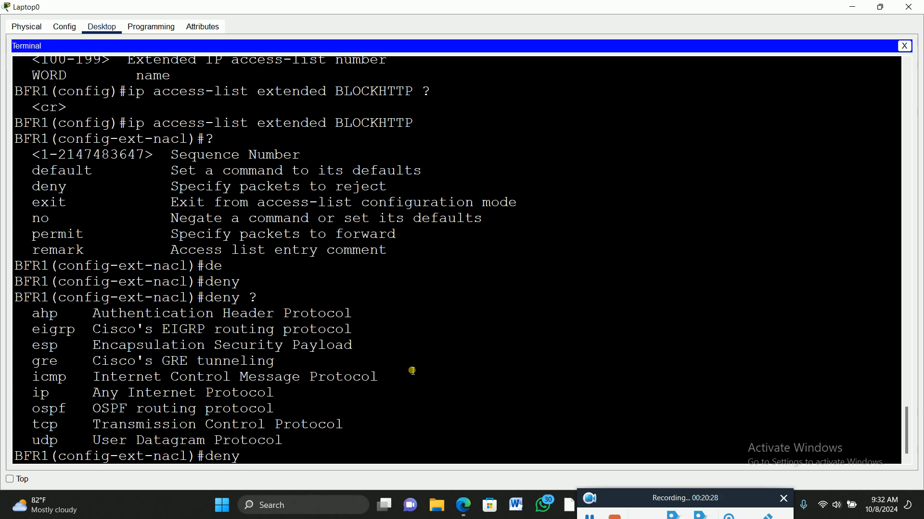
Choose tcp as the protocol of the BLOCKHTTP deny entry and list the source options with ?
type("tc")
key("Tab")
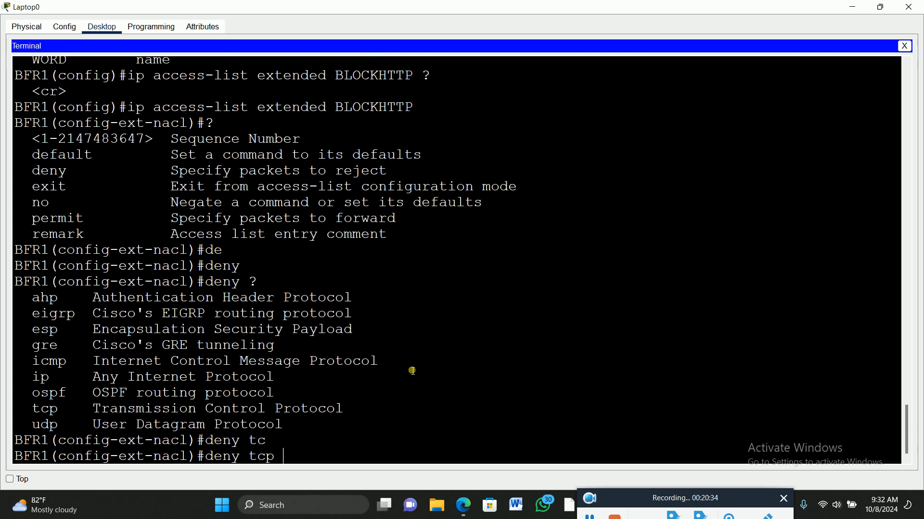
type("?")
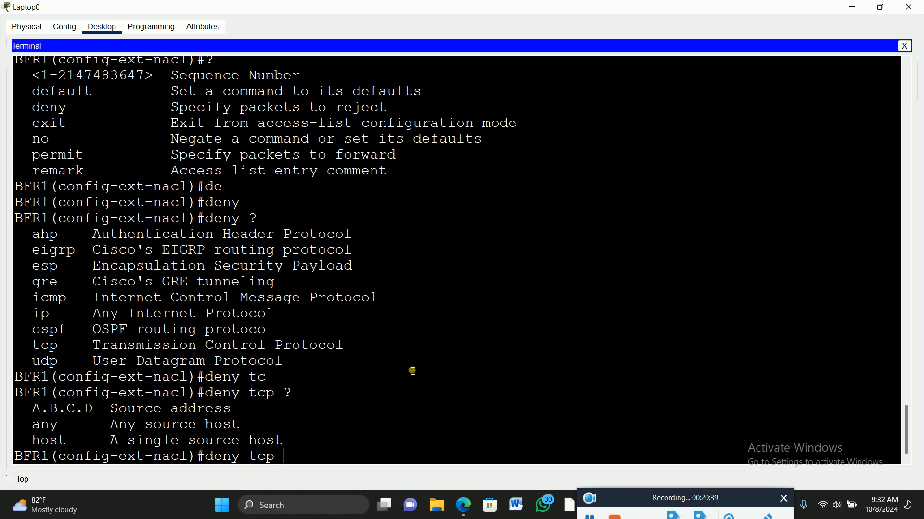
type("any")
Set the deny tcp source to any and the destination type to host, and list the address options with ?
key("Tab")
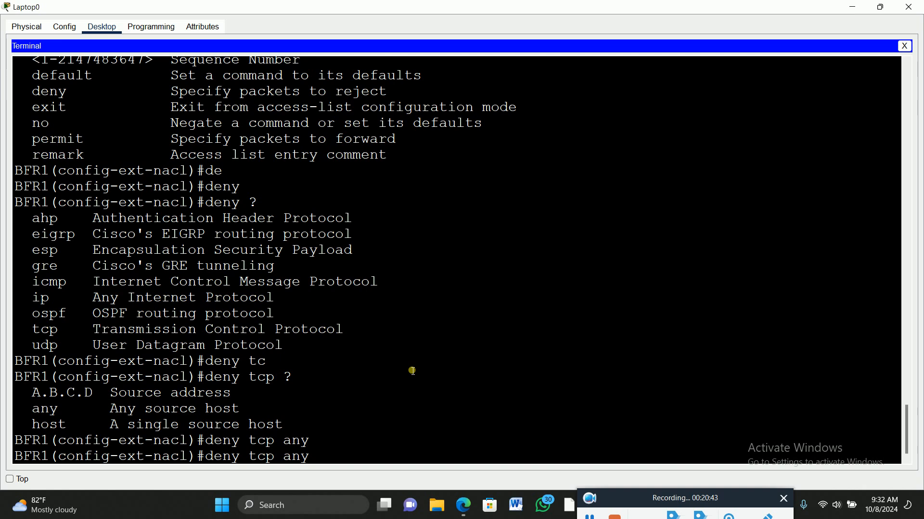
type("hos")
key("Tab")
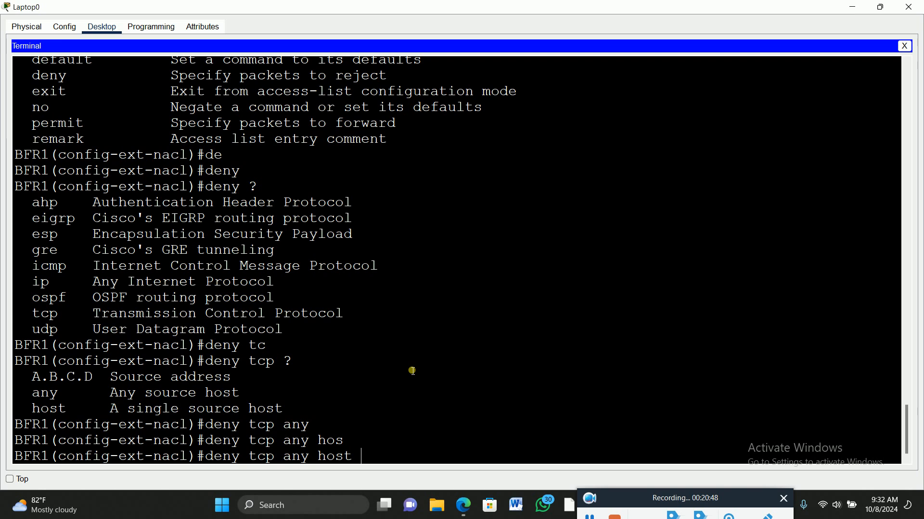
type("?")
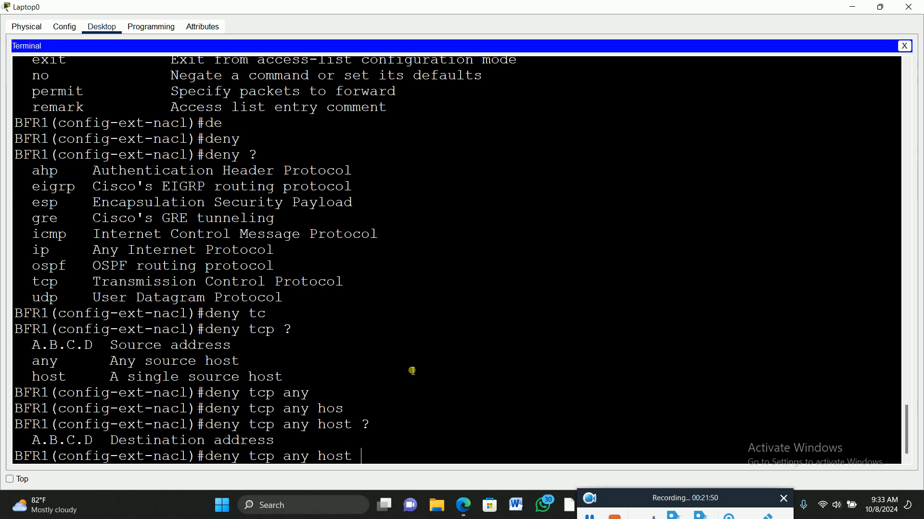
Try the destination host address 2001:DB8:1:30::201 in the deny tcp entry and check for further options with ?
type("2001:DB8:1:30::")
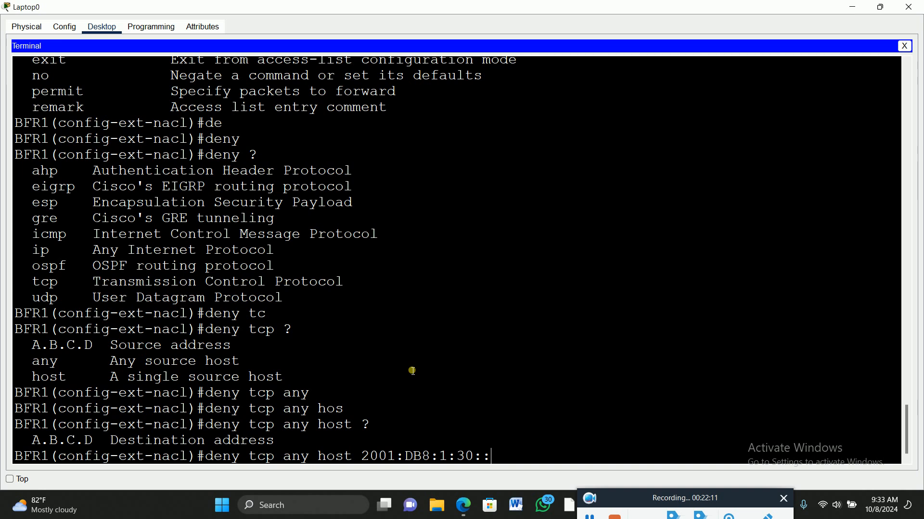
type("201 ?")
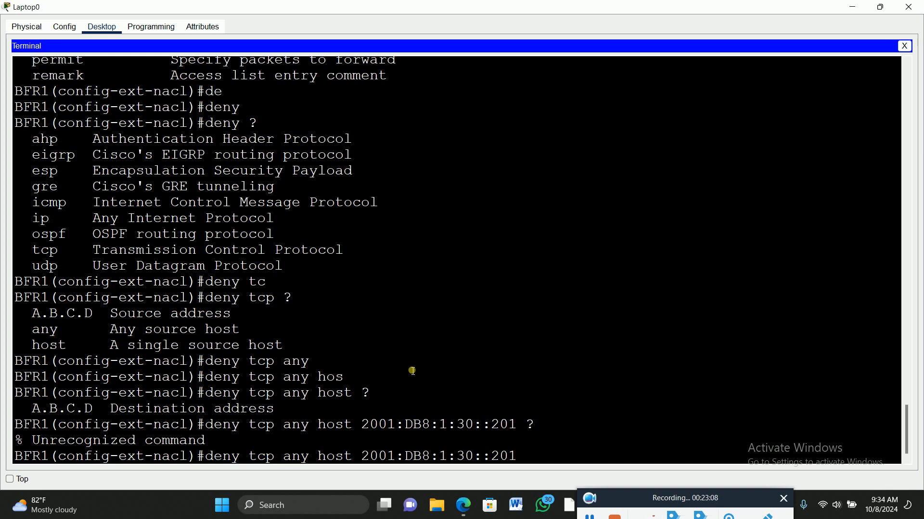
Clear the unfinished deny command and exit the BLOCKHTTP access list to global configuration mode
key("BackSpace")
key("BackSpace")
key("BackSpace")
key("BackSpace")
key("BackSpace")
key("BackSpace")
key("BackSpace")
key("BackSpace")
key("BackSpace")
key("BackSpace")
key("BackSpace")
key("BackSpace")
key("BackSpace")
key("BackSpace")
key("BackSpace")
key("BackSpace")
key("BackSpace")
key("BackSpace")
key("BackSpace")
key("BackSpace")
key("BackSpace")
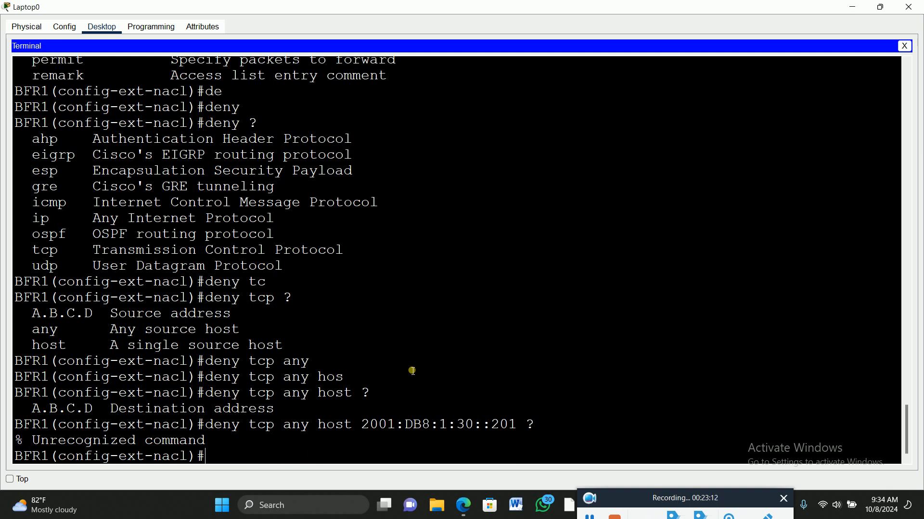
type("EXIT")
key("Return")
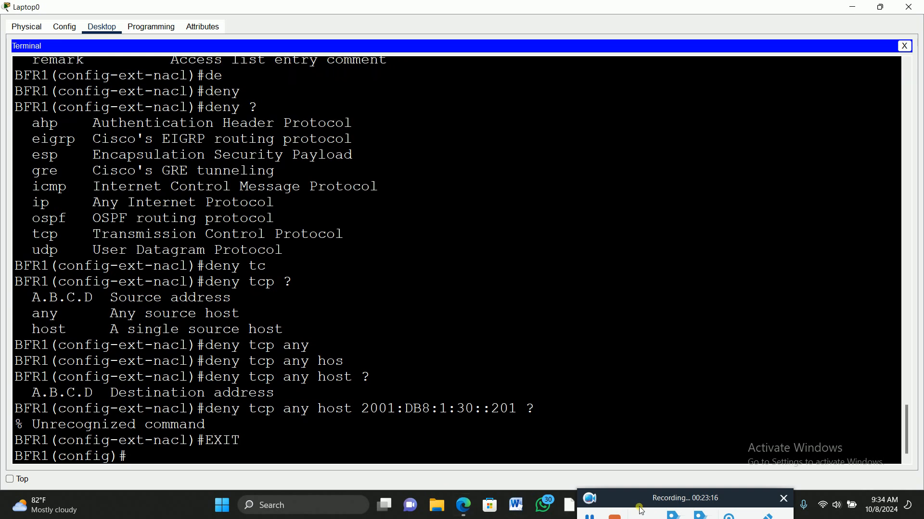
left_click(588, 516)
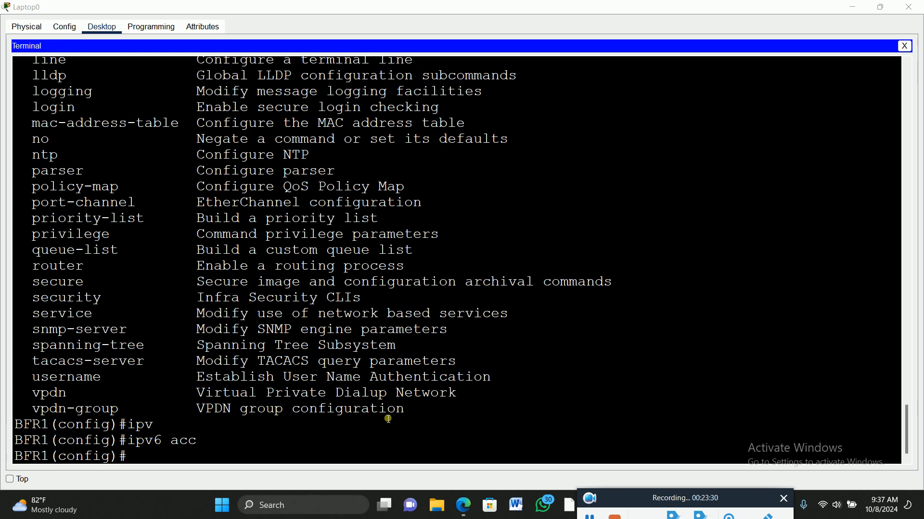
Highlight the earlier ip access-list extended BLOCKHTTP command in the terminal history for review
scroll(188, 217, "up", 12)
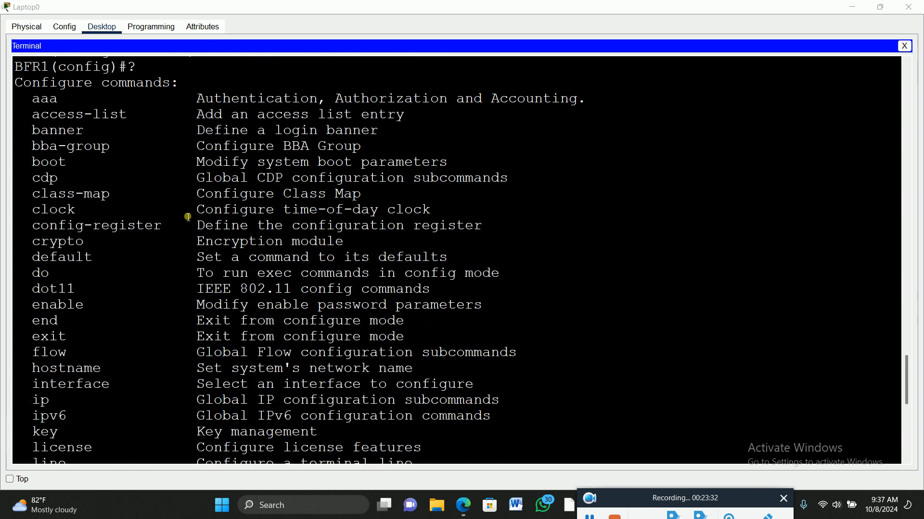
scroll(188, 217, "up", 8)
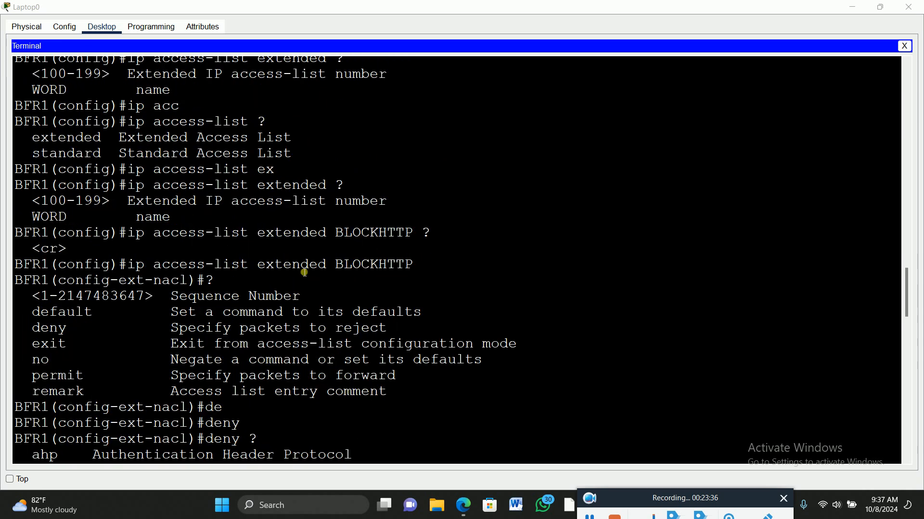
left_click_drag(128, 265, 429, 272)
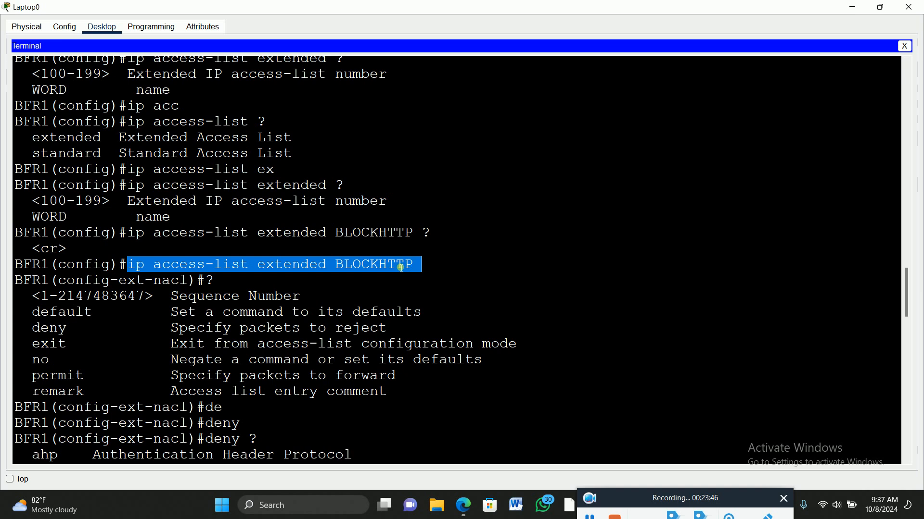
scroll(317, 247, "down", 18)
scroll(314, 248, "down", 7)
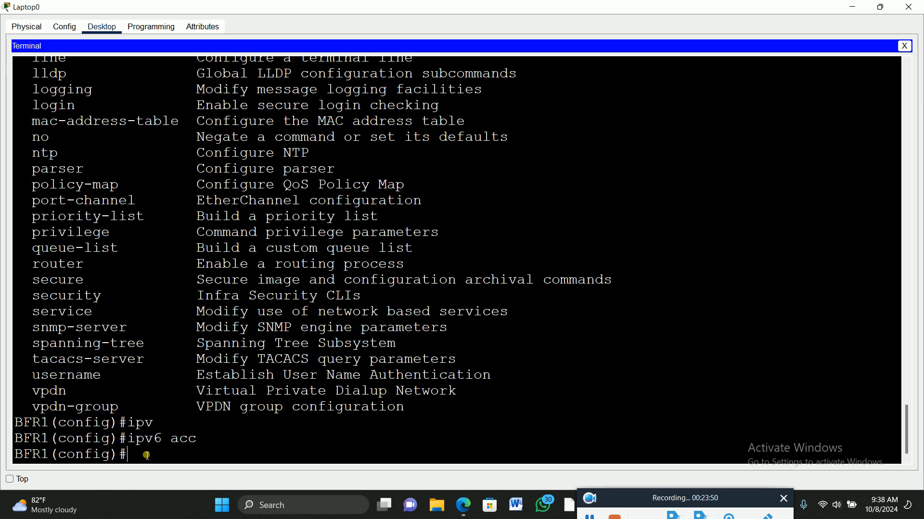
Start an ipv6 access-list command at the configuration prompt and list its options with ?
type("ipv")
key("Tab")
type("acc")
key("Tab")
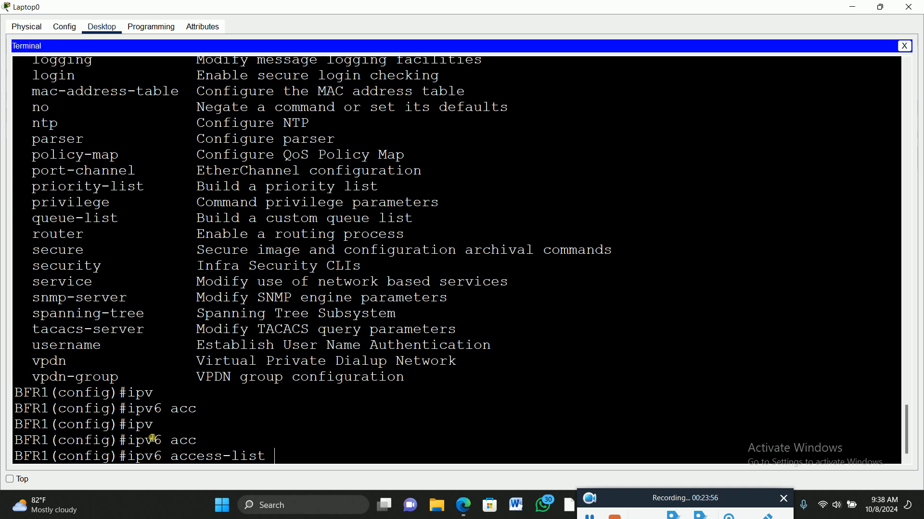
type("?")
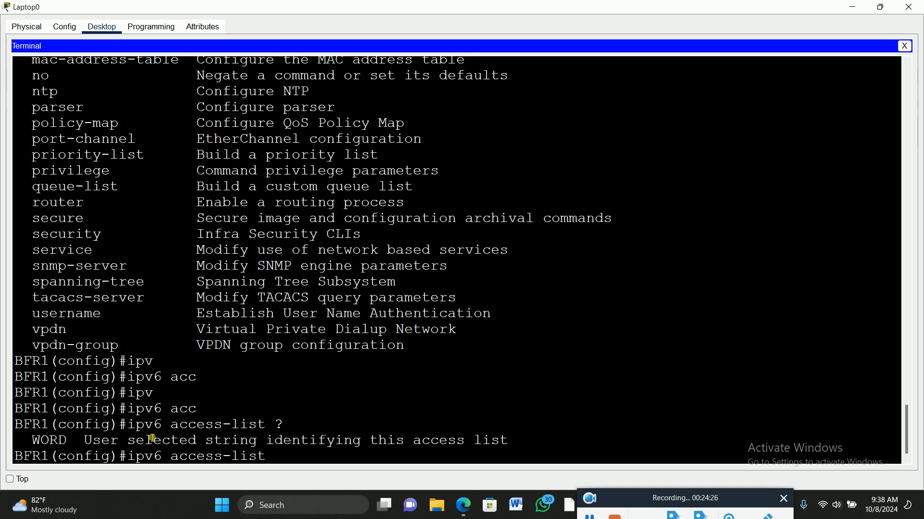
Try to complete an ex keyword for the ipv6 access-list command, erase it and list the options again with ?
type("ex")
key("Tab")
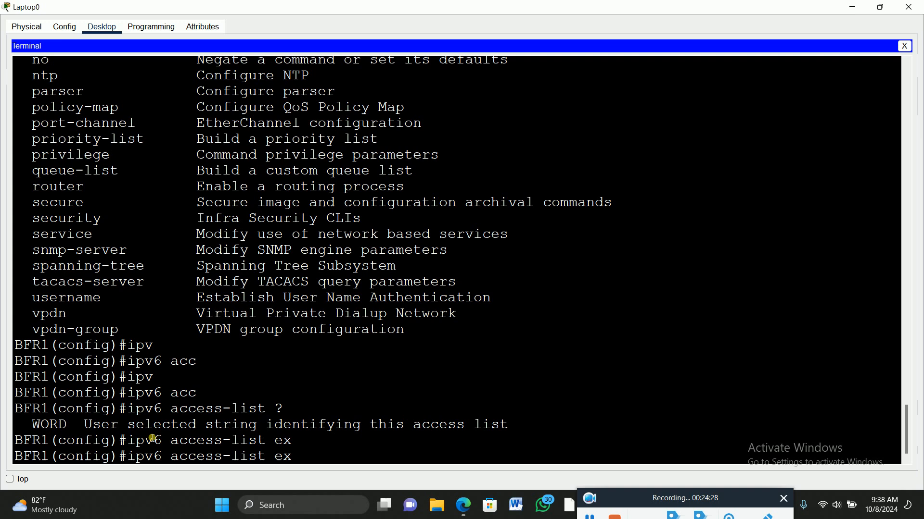
key("BackSpace")
key("BackSpace")
type("?")
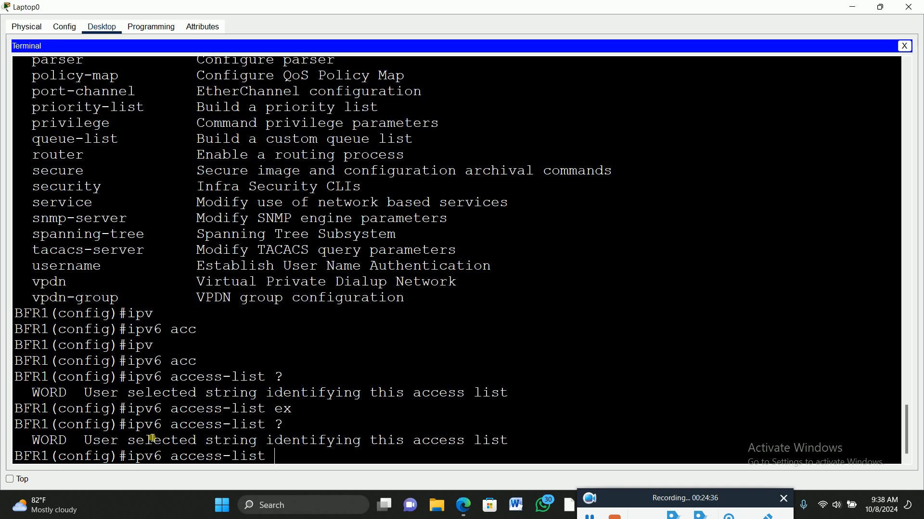
type("BLOCK-HTTP ?")
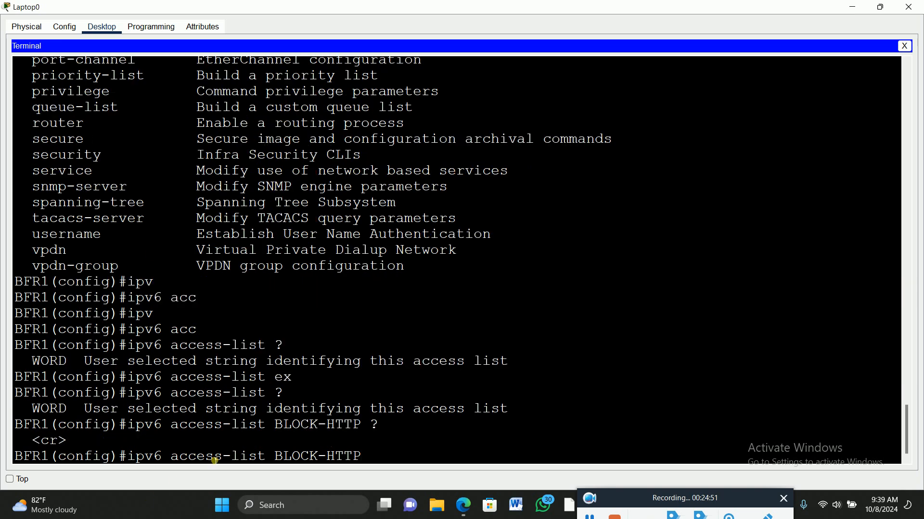
Name the IPv6 access list BLOCK-HTTP, check for further options with ?, highlight the command and run it
left_click_drag(361, 458, 132, 463)
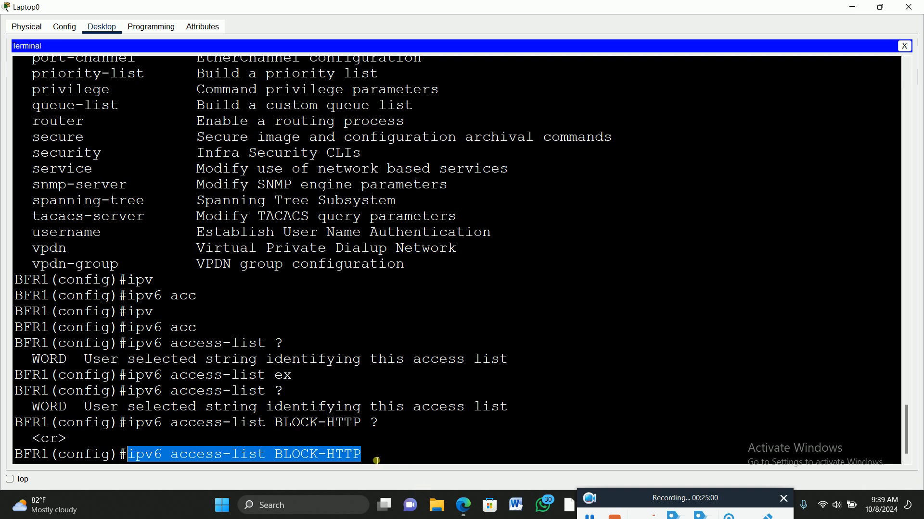
left_click(393, 453)
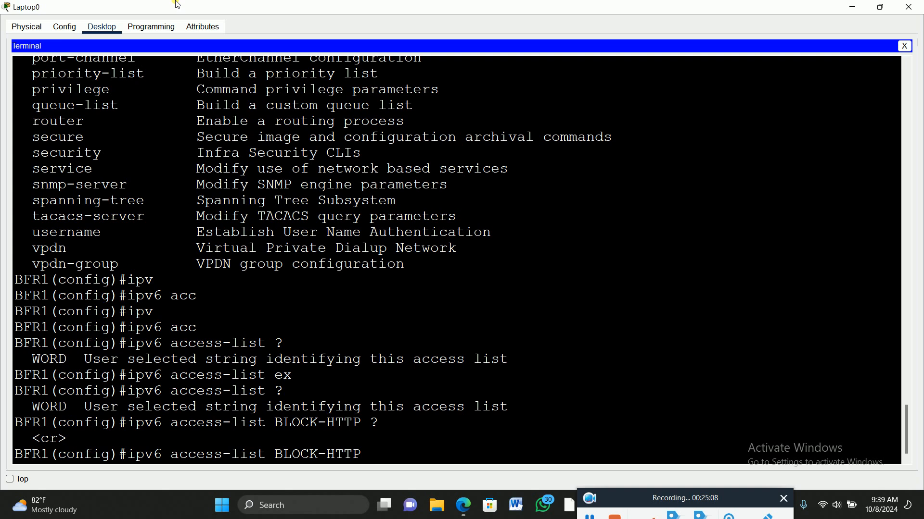
key("Return")
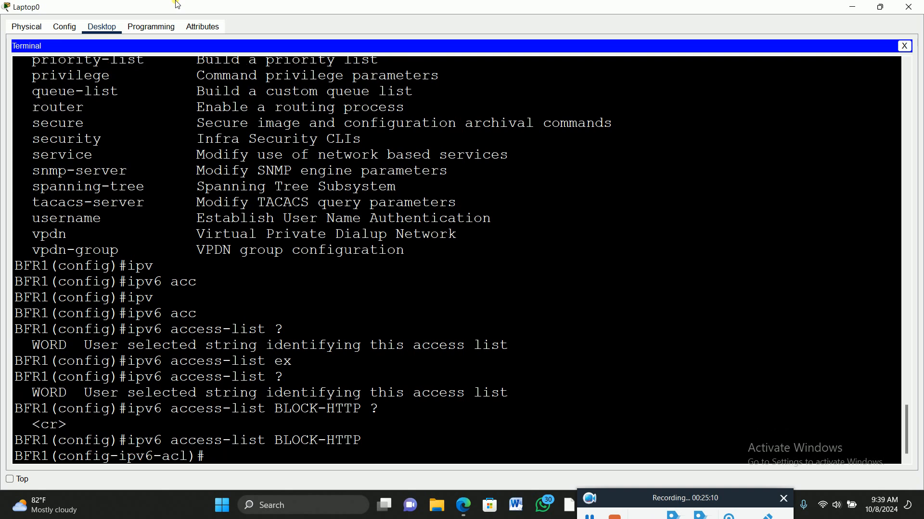
Start a deny tcp entry in the BLOCK-HTTP IPv6 access list, listing the protocol and source options with ?
type("de")
type("n")
key("Tab")
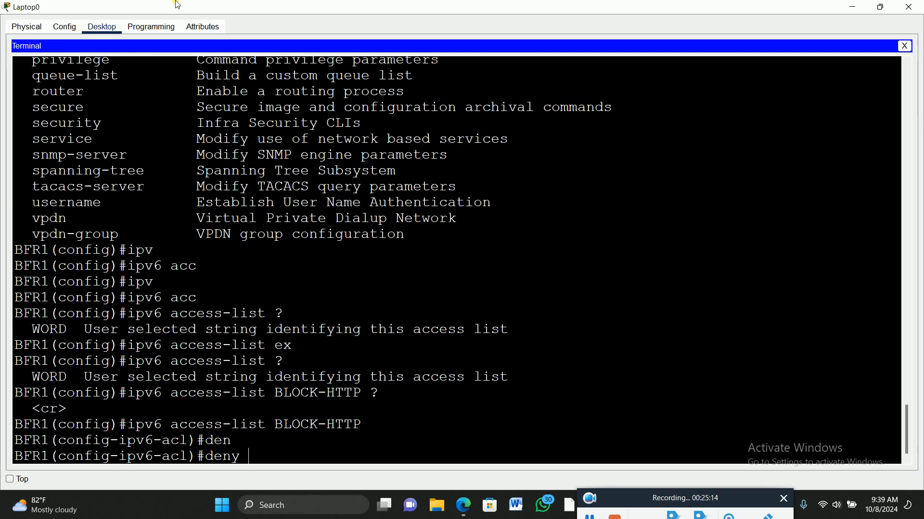
type("?")
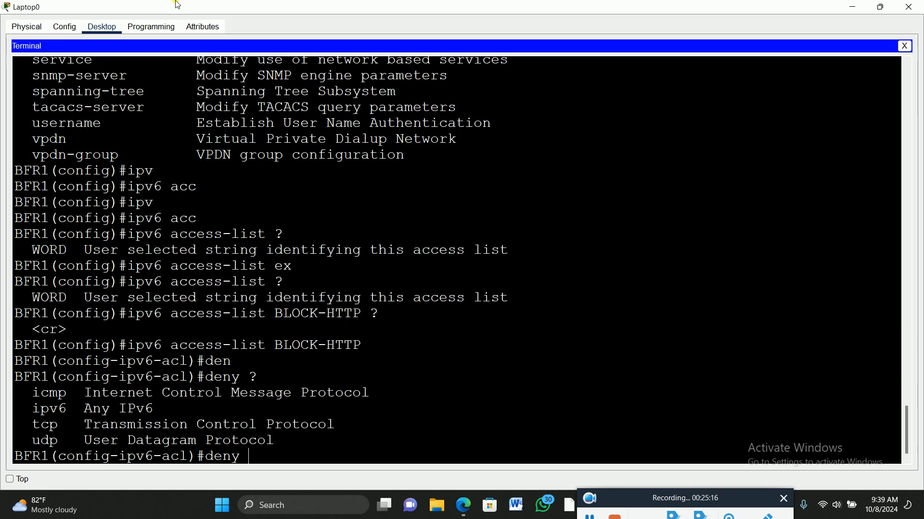
type("tc")
key("Tab")
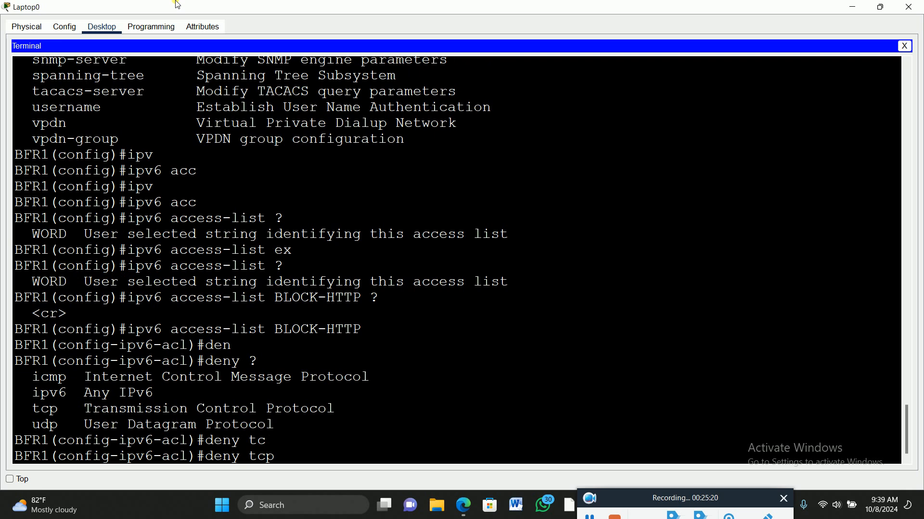
type("?an")
Set the source of the IPv6 deny tcp entry to any and highlight the source prefix format in the help
key("Tab")
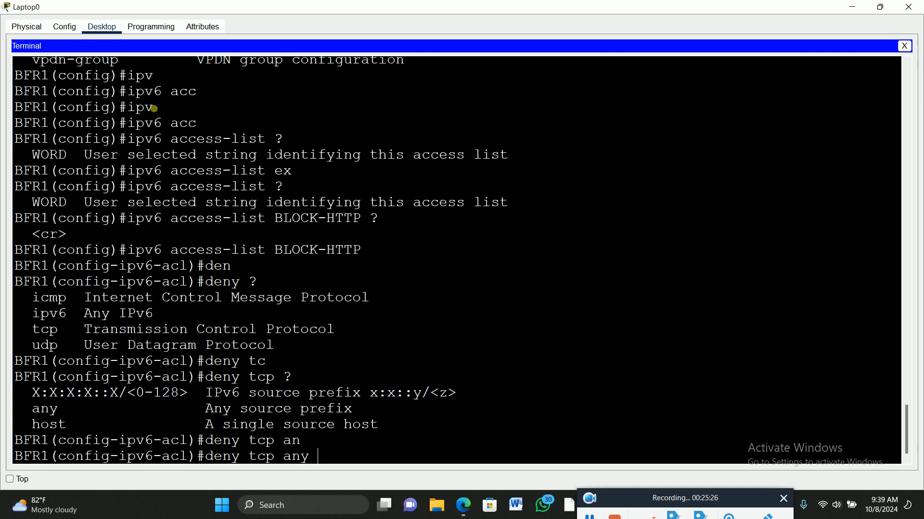
left_click_drag(40, 395, 185, 396)
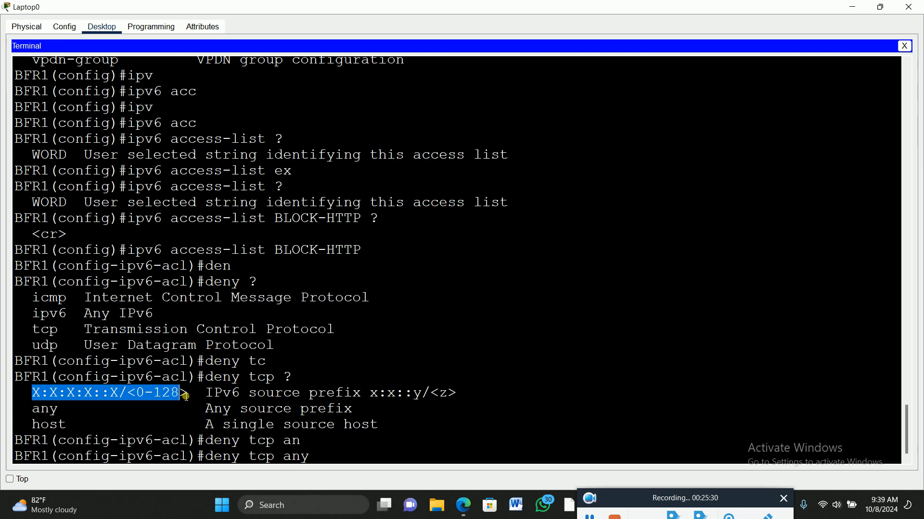
left_click(324, 462)
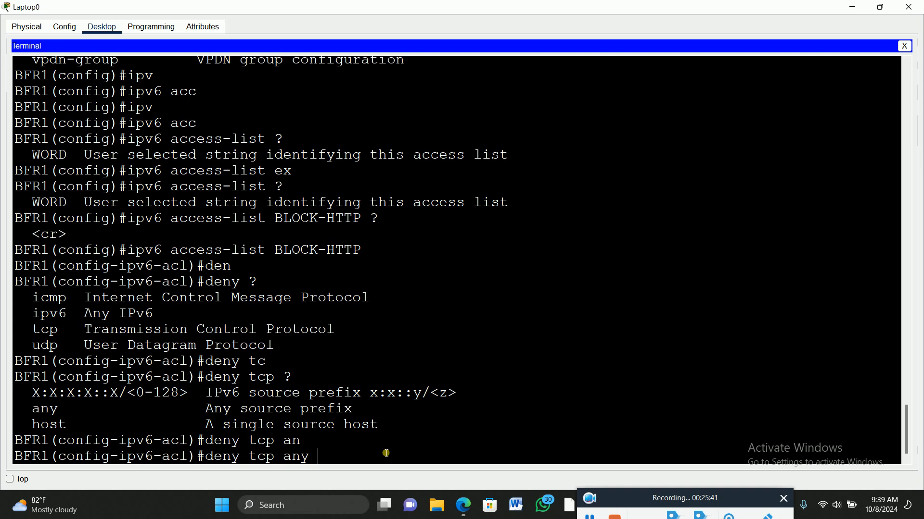
Set the IPv6 deny entry's destination type to host, list its options with ? and highlight the destination address format
type("host")
key("Tab")
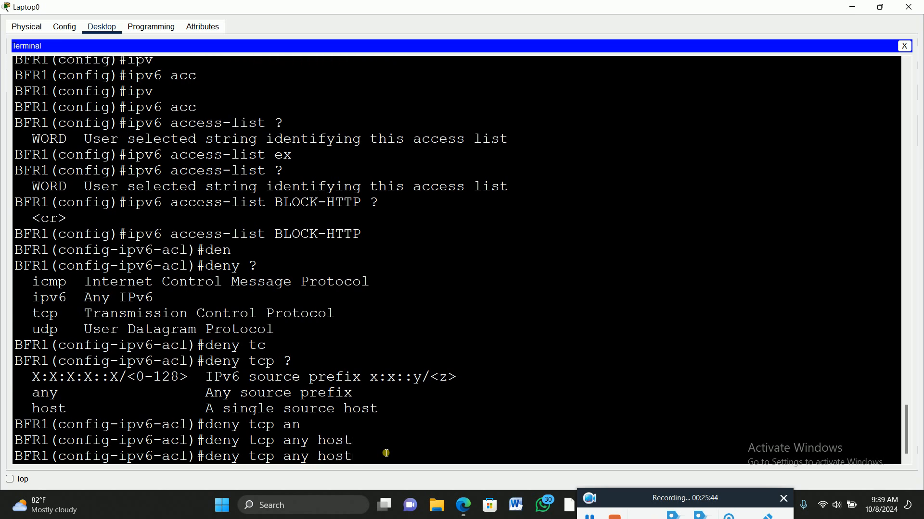
type("?")
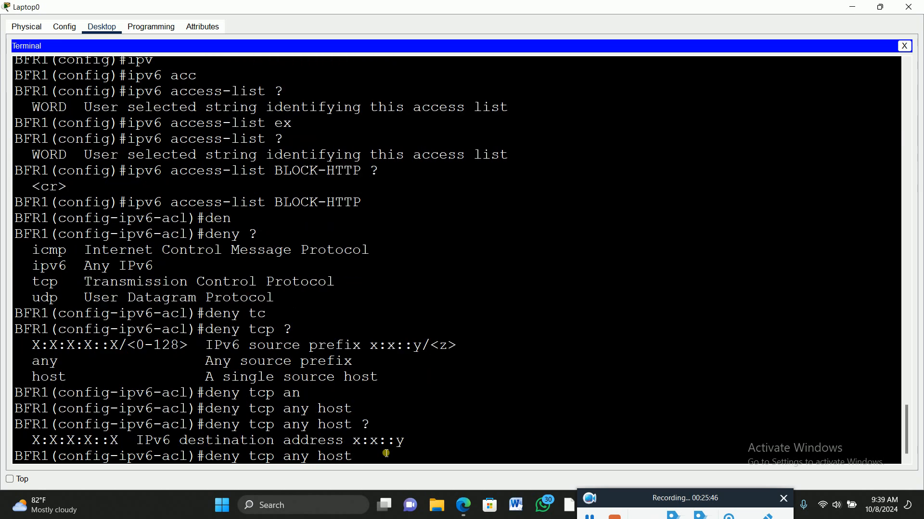
left_click_drag(36, 443, 415, 447)
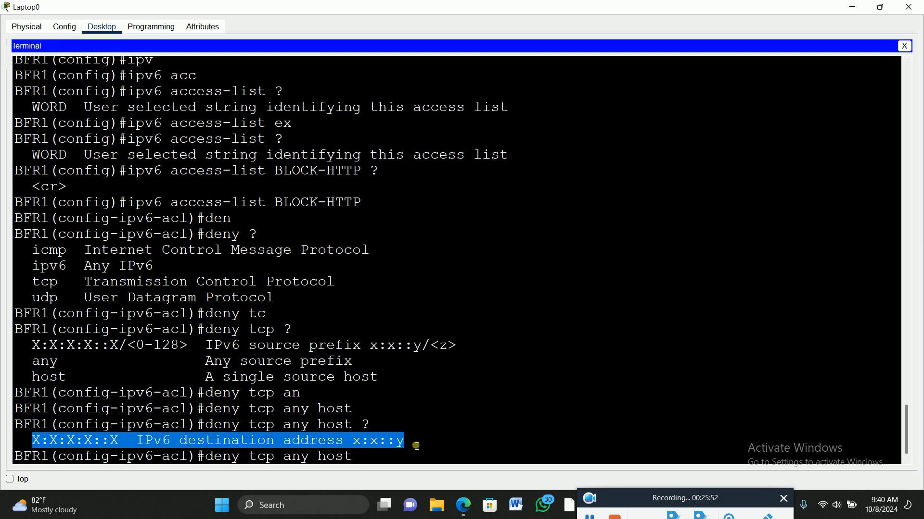
left_click(381, 462)
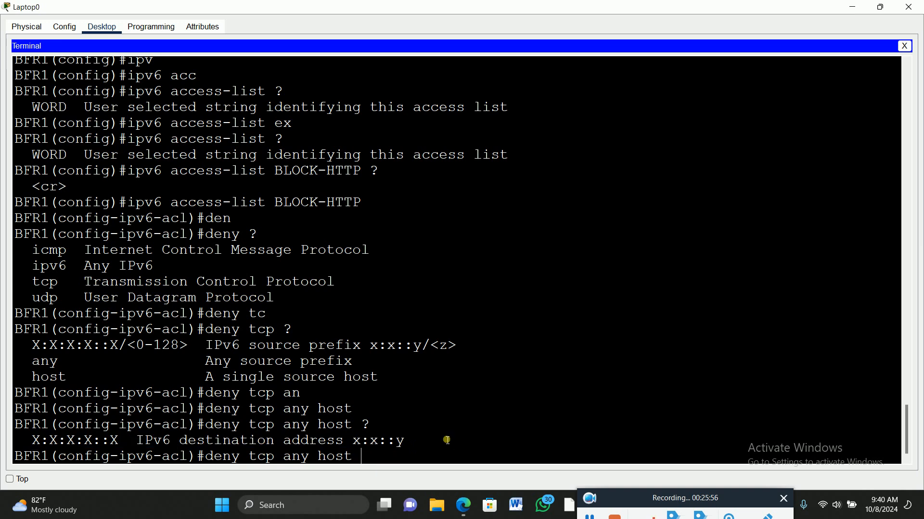
Check the BFSERDC1 address in the topology, enter 2001:DB8:1:30::201 as the deny entry's destination host, and list the following options with ?
left_click(883, 7)
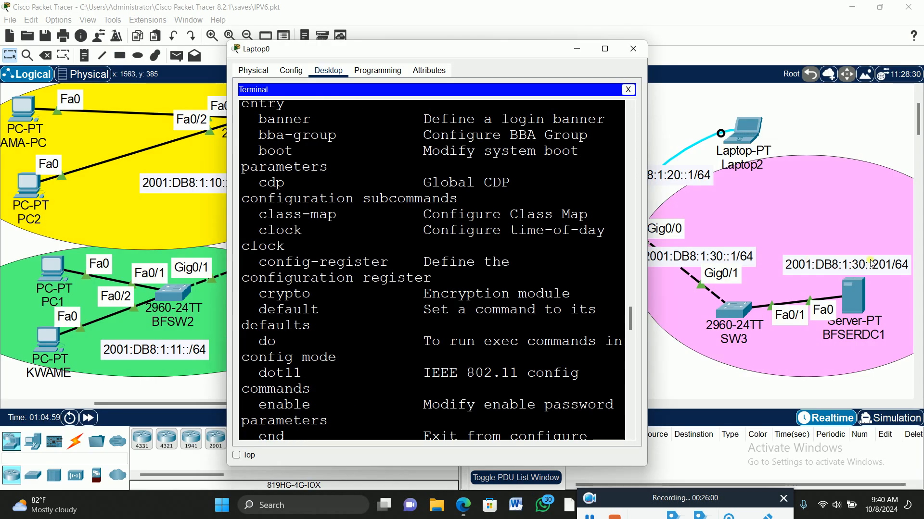
left_click(604, 50)
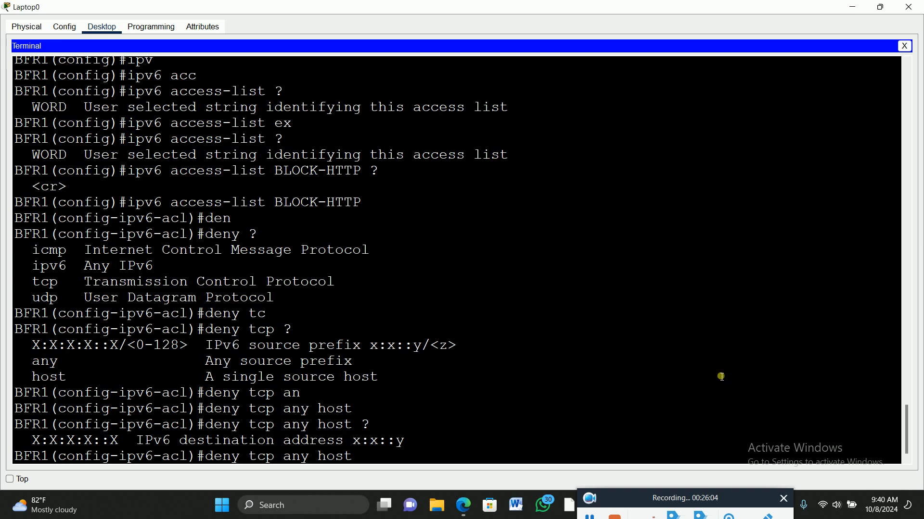
type("2001:DB8:1:30::201")
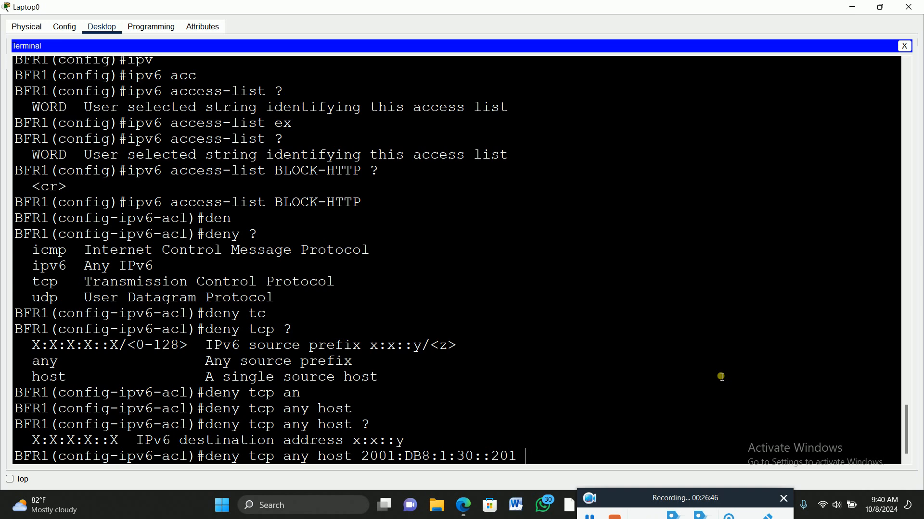
type("?")
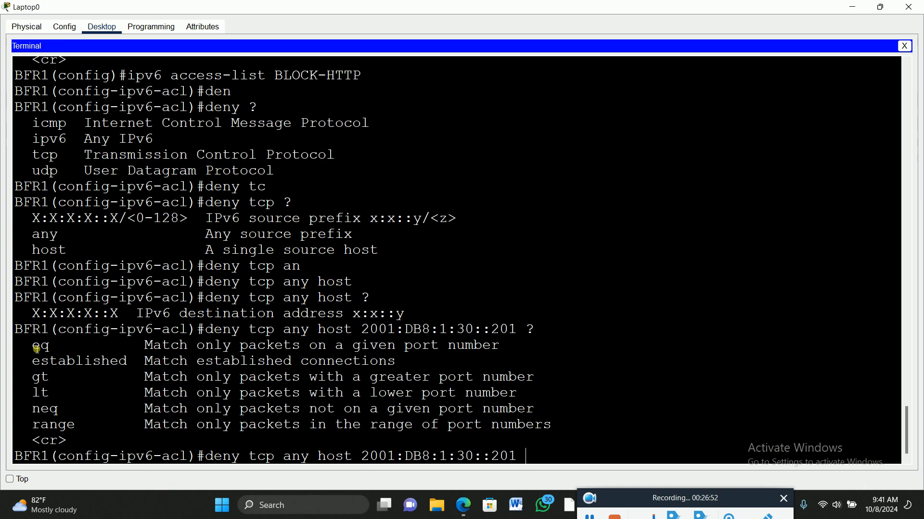
Highlight the eq line in the help, add eq to the deny entry and list the port options with ?
left_click_drag(32, 346, 54, 354)
left_click_drag(500, 347, 40, 351)
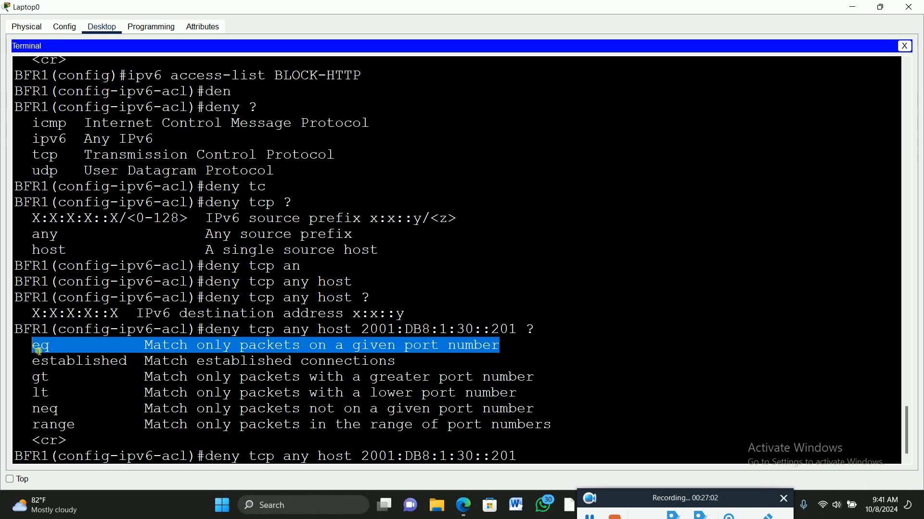
left_click(550, 456)
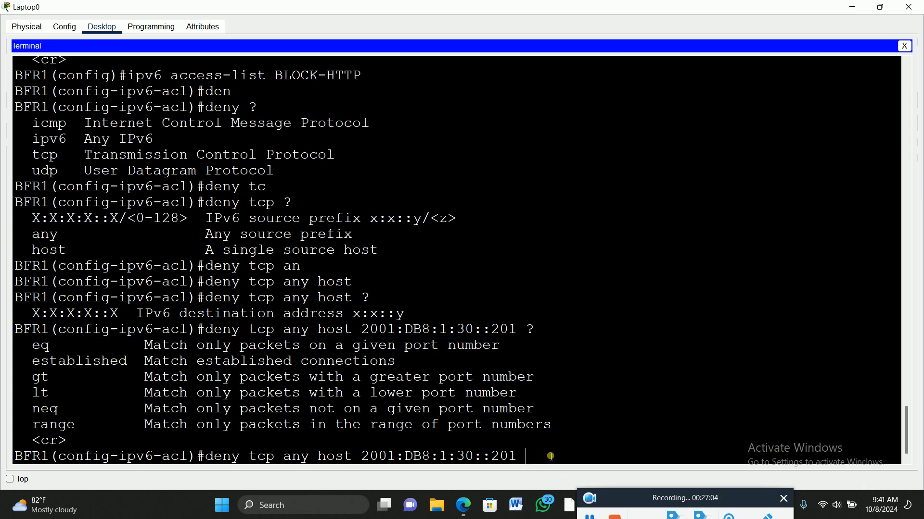
type("eq")
key("Tab")
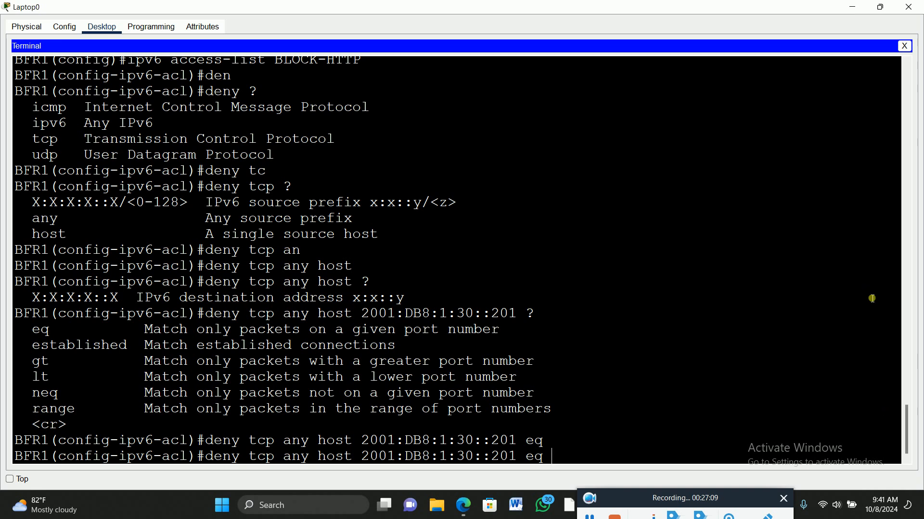
type("?")
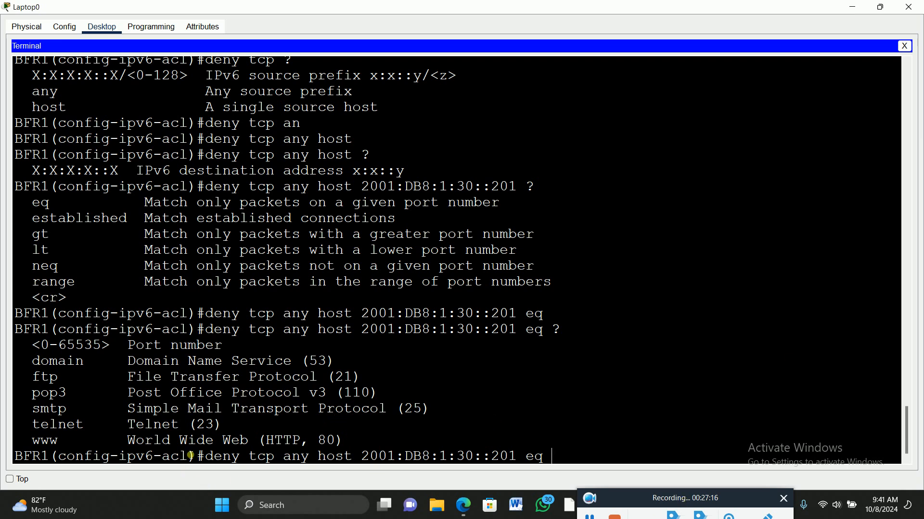
left_click_drag(302, 442, 275, 446)
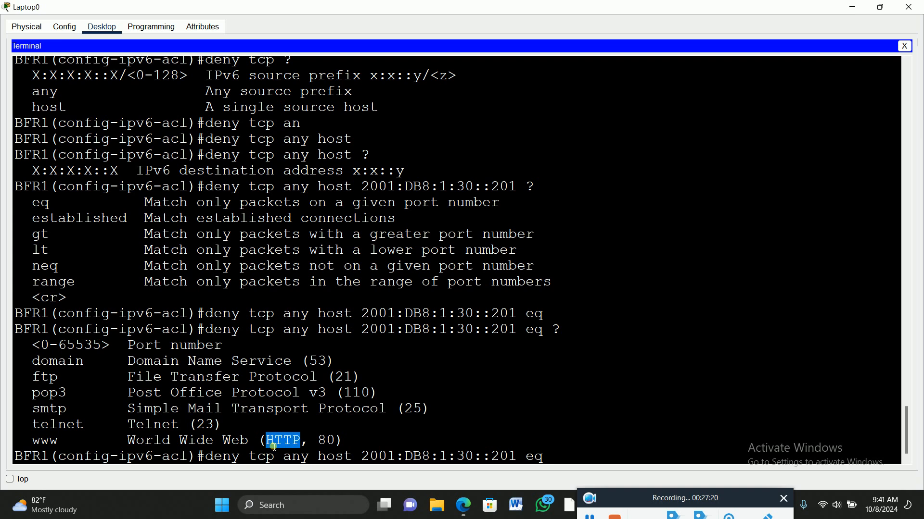
left_click(62, 446)
left_click_drag(63, 446, 37, 445)
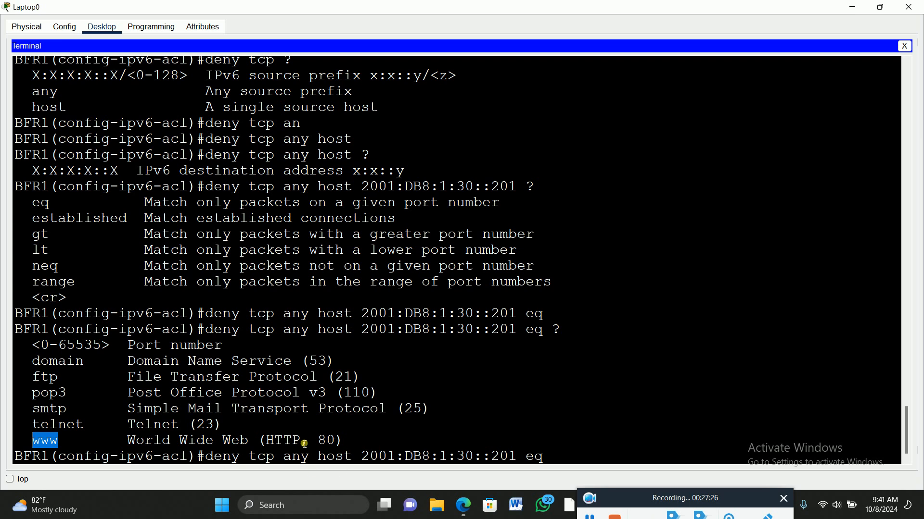
left_click_drag(303, 444, 266, 443)
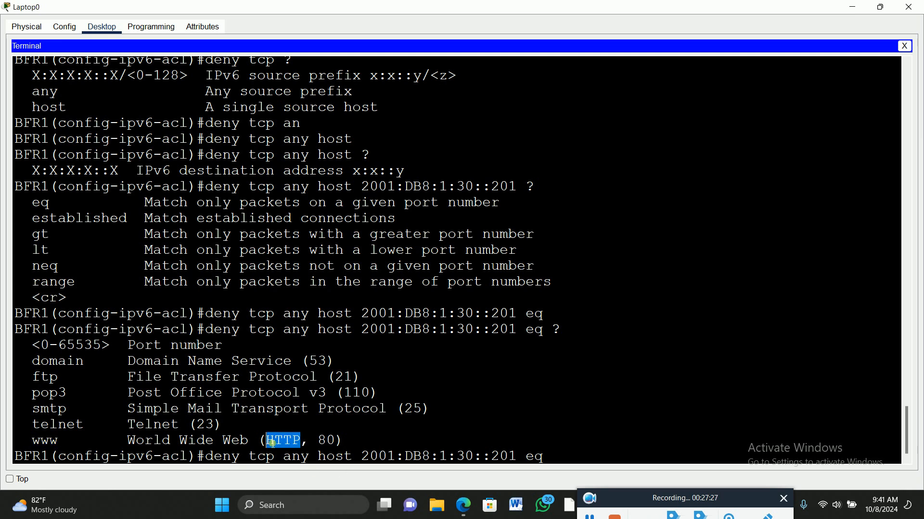
left_click(339, 443)
double_click(326, 441)
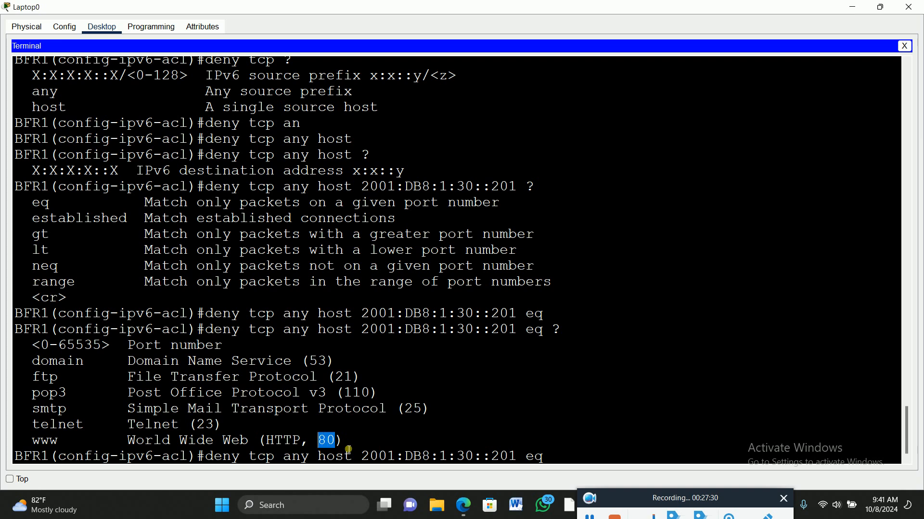
left_click(570, 460)
type("www")
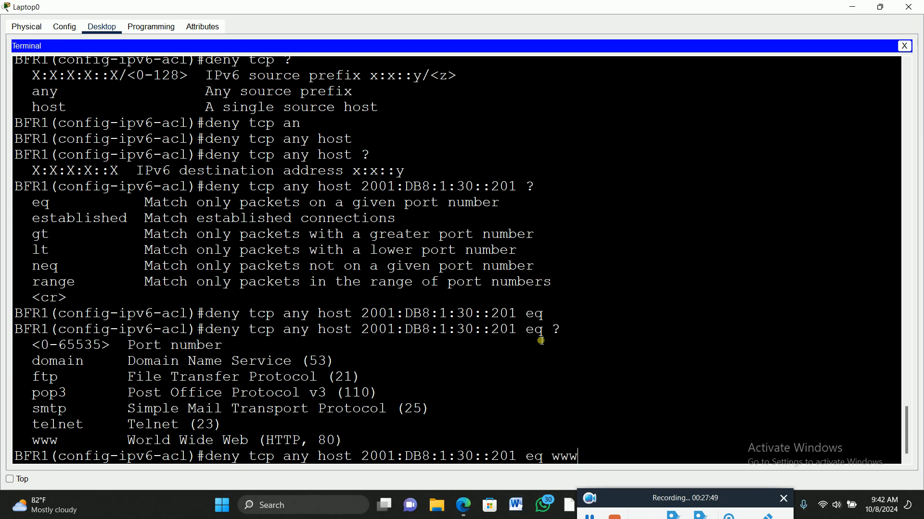
Highlight HTTP and the eq operator in the help output, and run the completed deny tcp entry
left_click(304, 442)
left_click_drag(303, 443, 269, 444)
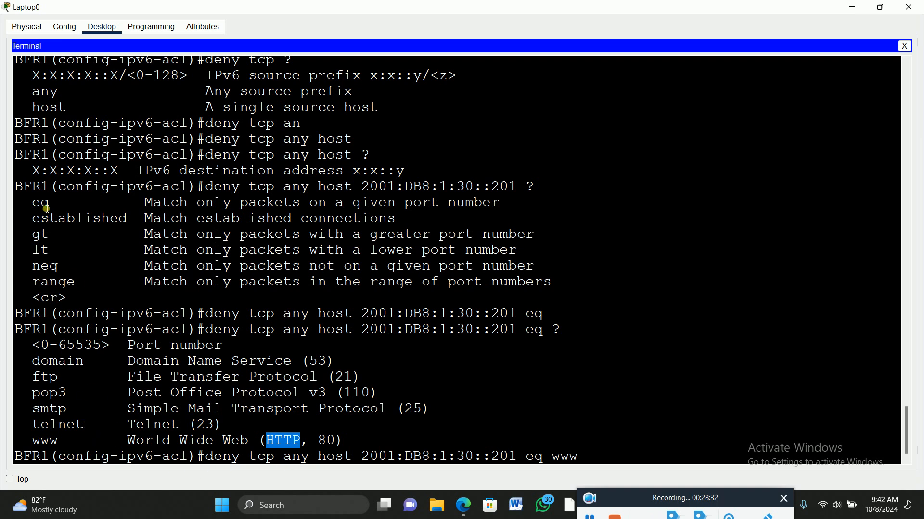
left_click_drag(29, 206, 55, 205)
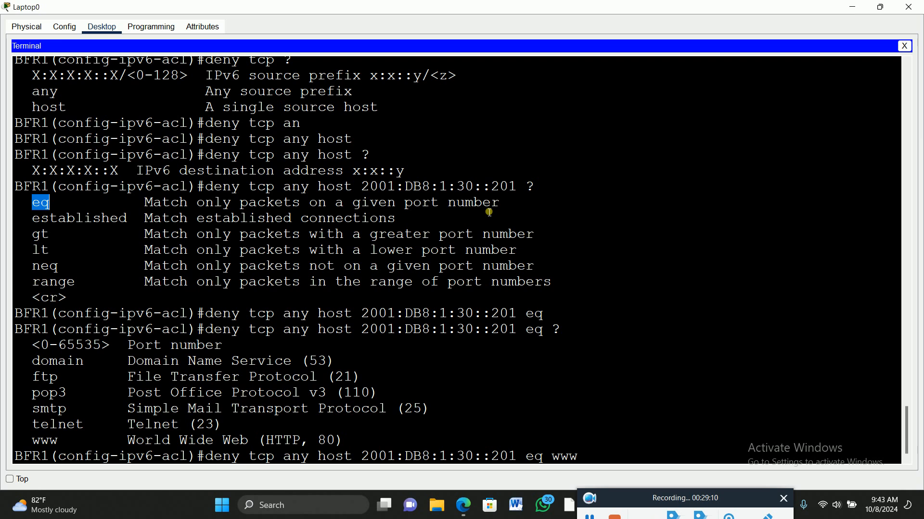
key("Return")
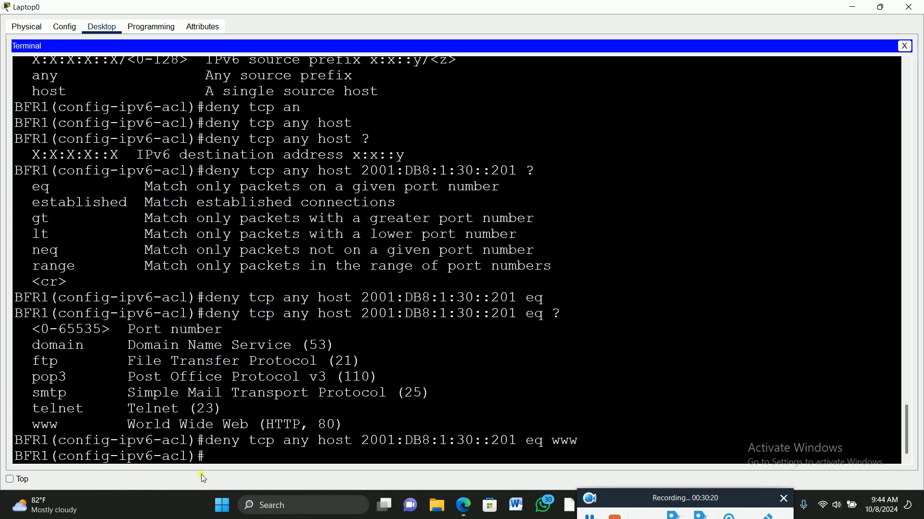
Add the entry deny tcp any host 2001:DB8:1:30::201 eq 443 to BLOCK-HTTP and exit access list configuration
key("Up")
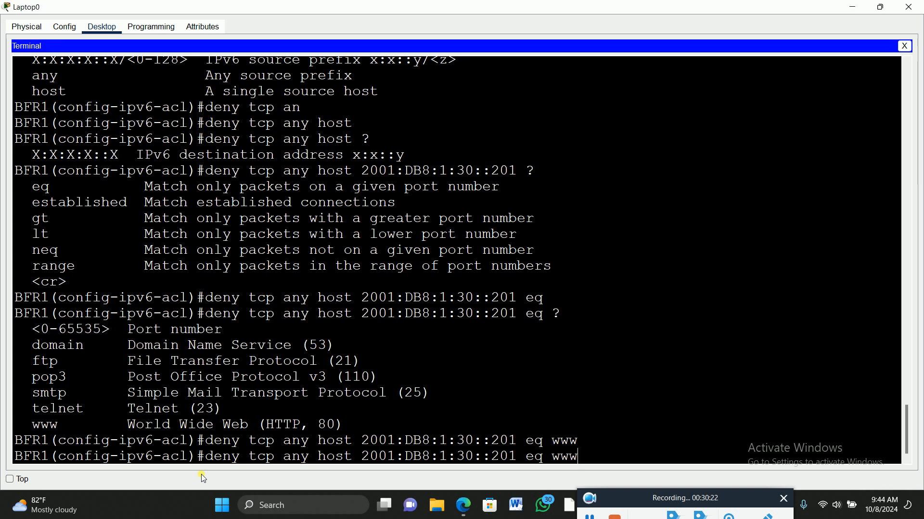
key("BackSpace")
key("BackSpace")
key("BackSpace")
type("443")
key("Return")
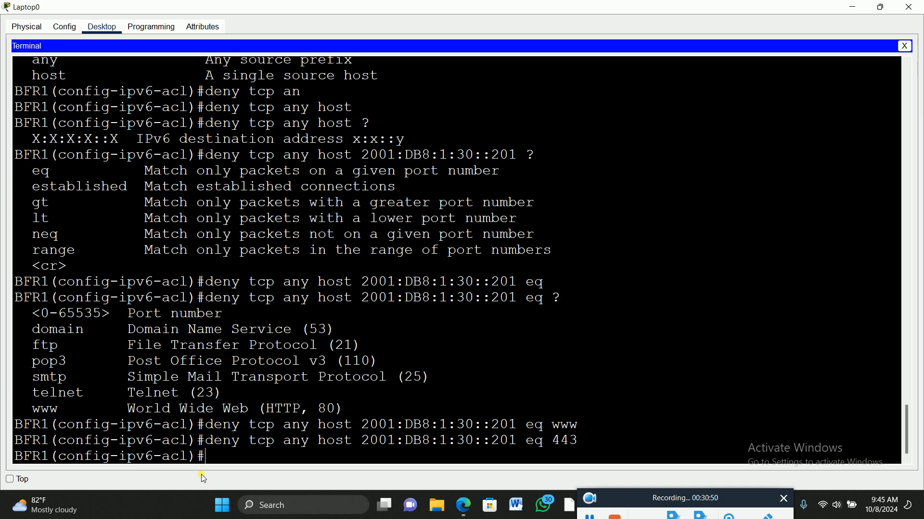
type("it")
key("Return")
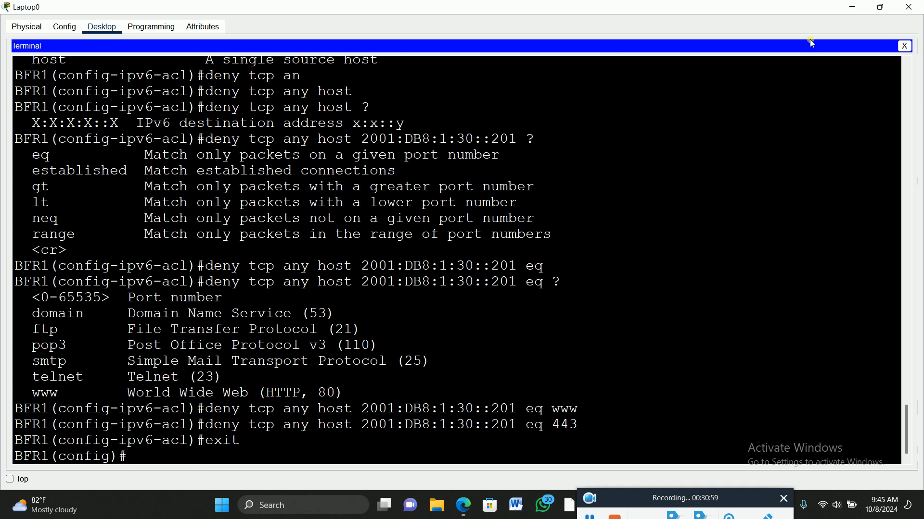
left_click(880, 6)
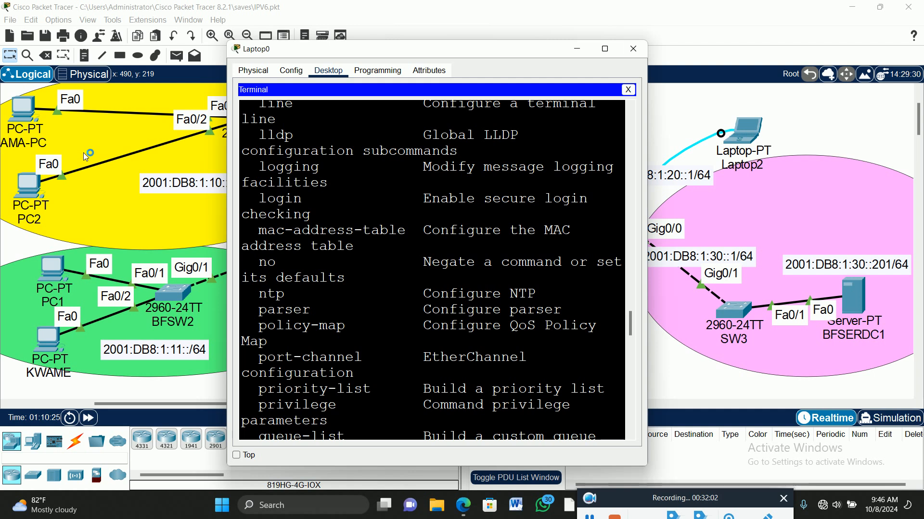
left_click(606, 50)
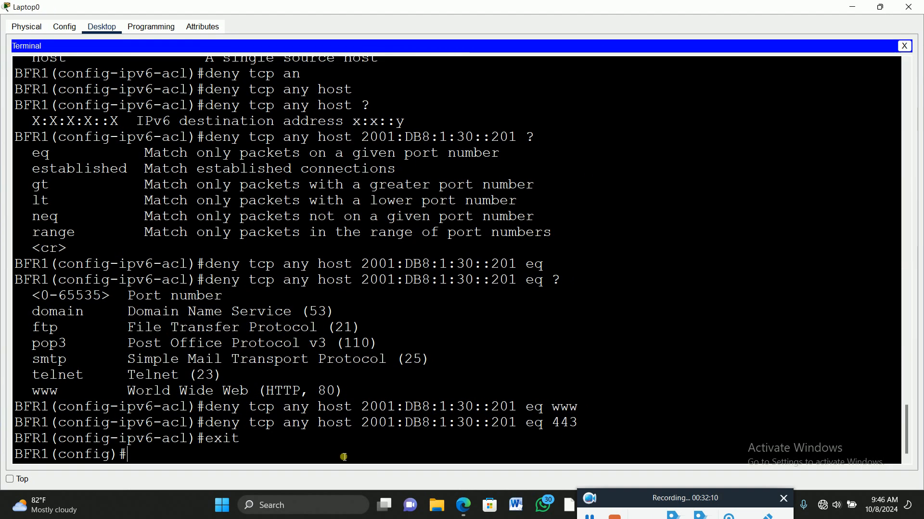
type("per")
key("Tab")
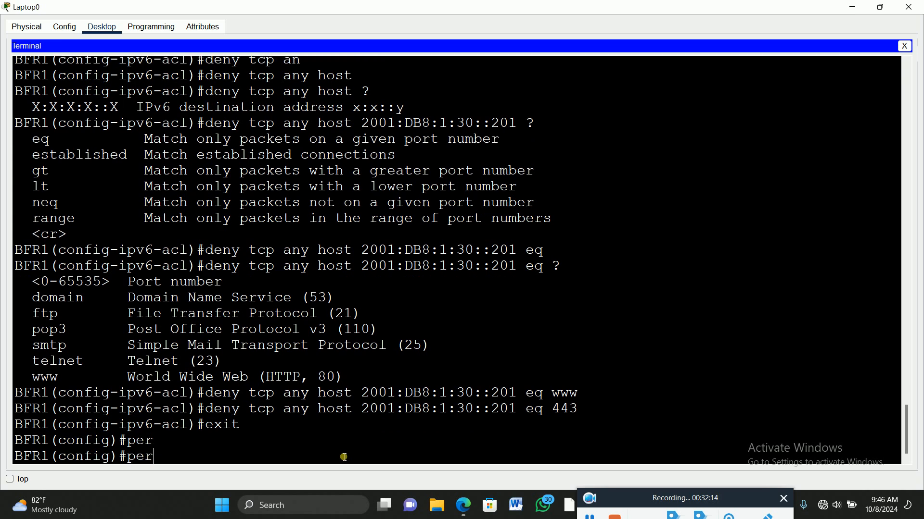
key("BackSpace")
key("BackSpace")
key("BackSpace")
Reopen the IPv6 access list BLOCK-HTTP, start a permit entry and list its protocol options with ?
key("Up")
key("Up")
key("Up")
key("Up")
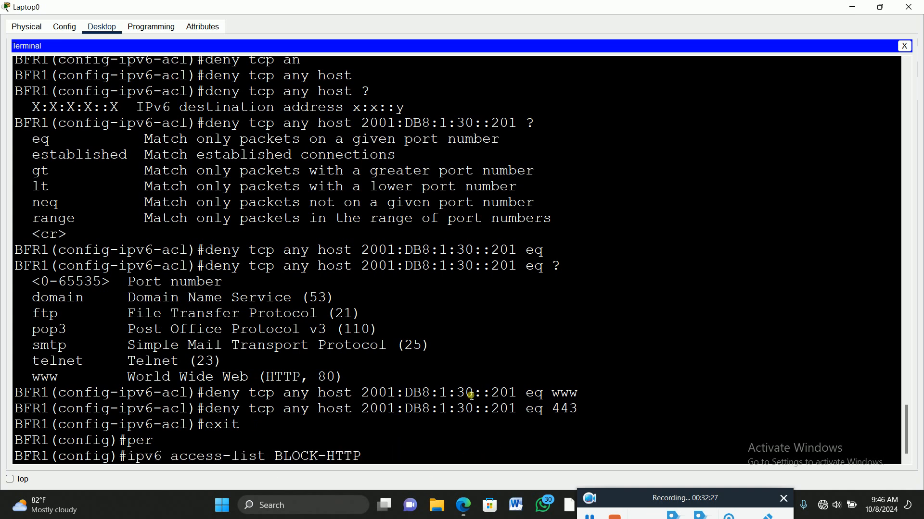
key("Return")
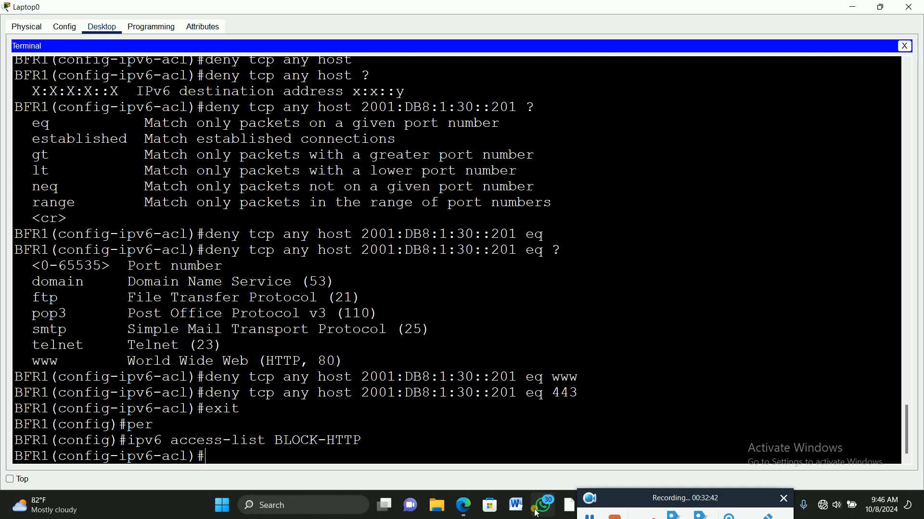
type("per")
key("Tab")
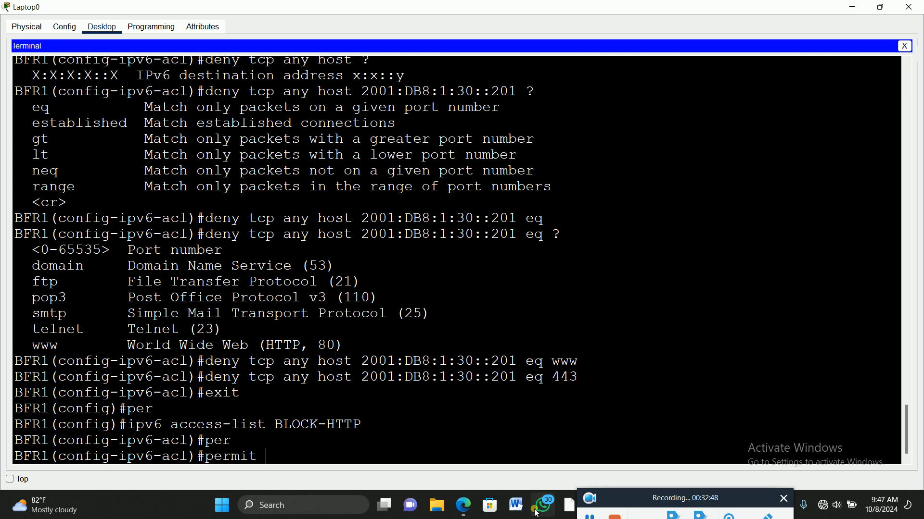
type("?")
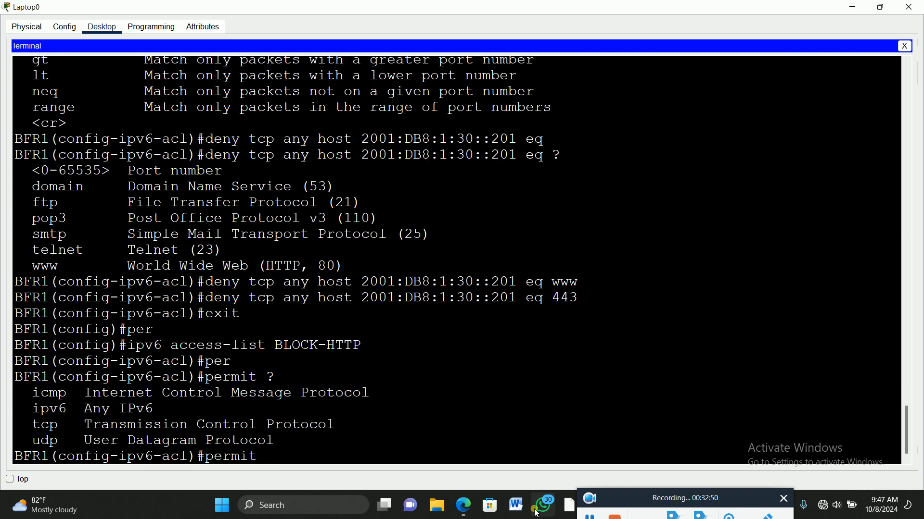
Highlight the ipv6 line in the protocol help and add ipv6 to the permit entry
left_click(35, 413)
left_click_drag(36, 413, 166, 414)
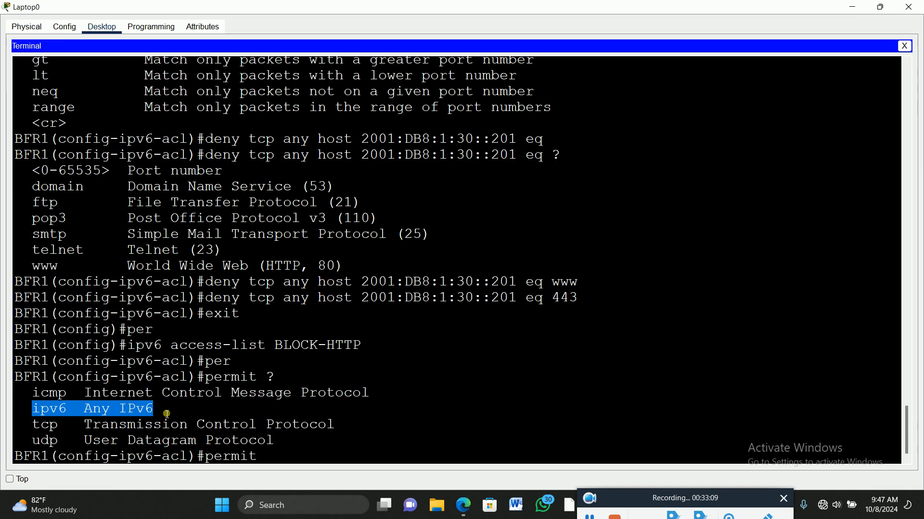
left_click(300, 460)
type("ipv")
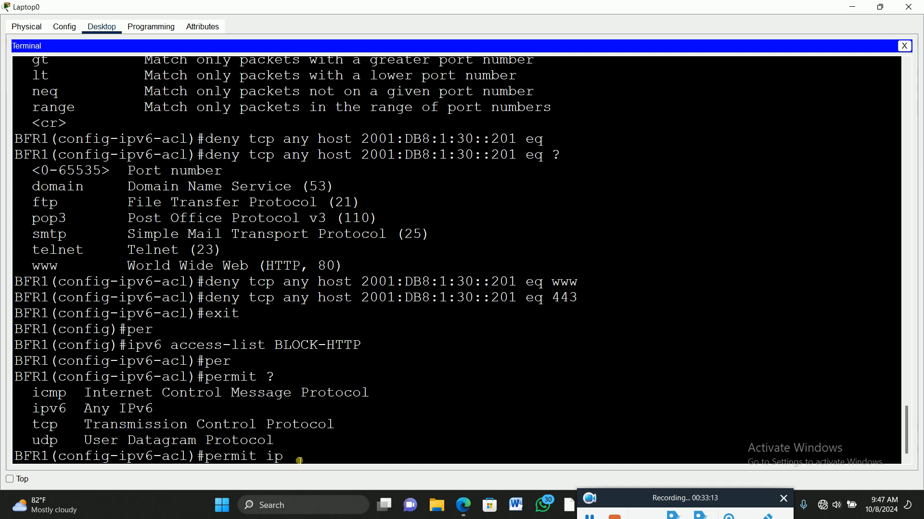
key("Tab")
Complete and run the entry permit ipv6 any any, checking for further options with ?, and exit access list configuration
type("an")
key("Tab")
type("an")
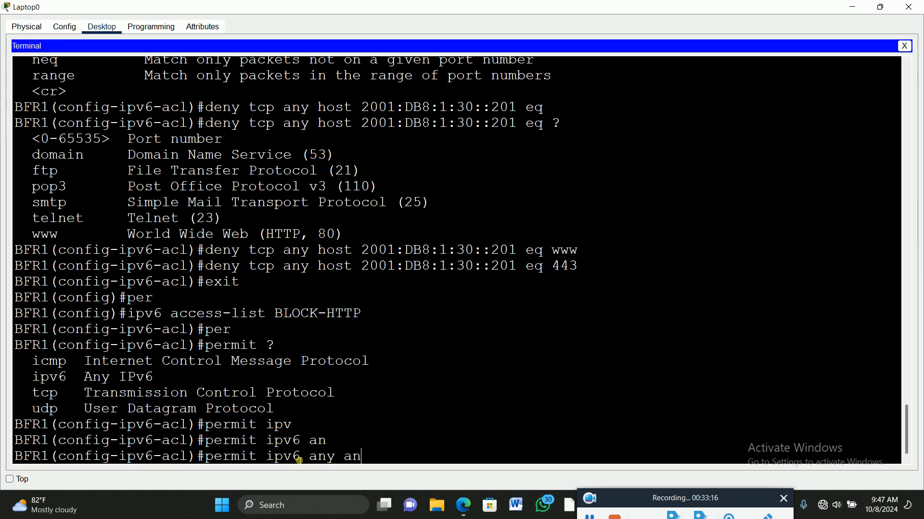
key("Tab")
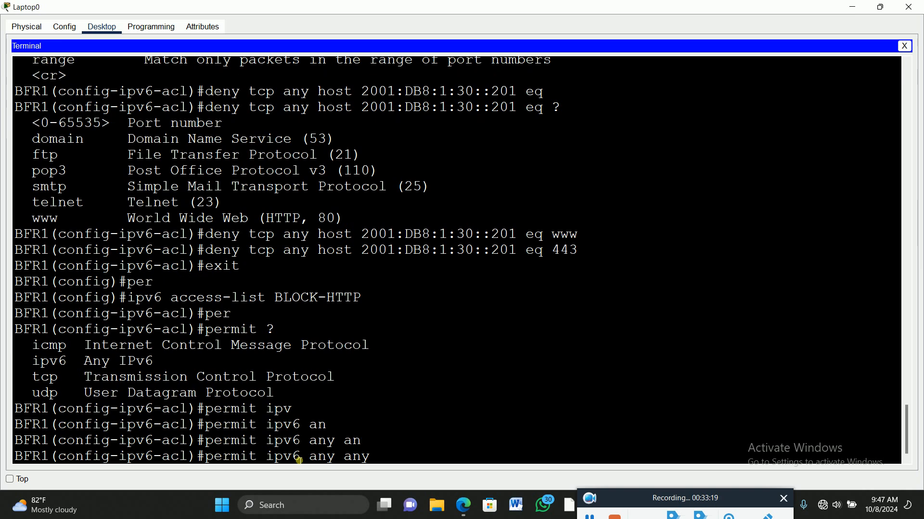
type("?")
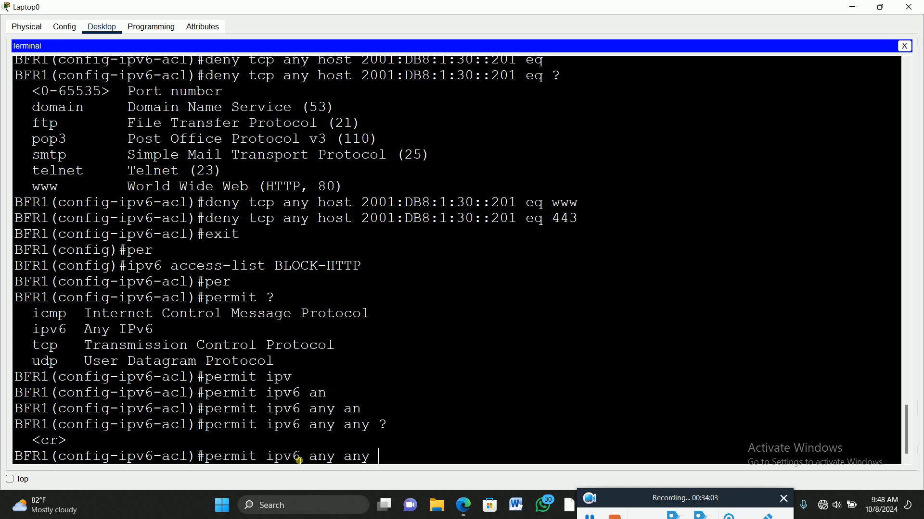
key("Return")
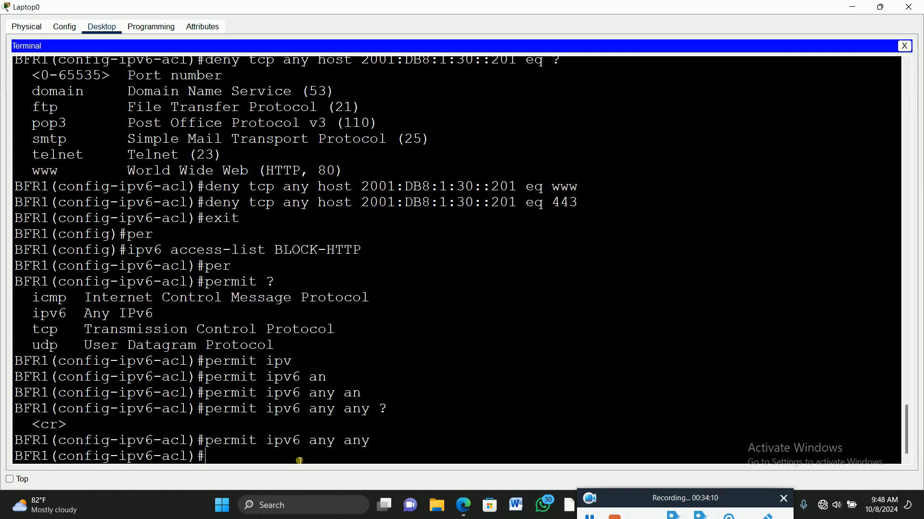
type("exit")
key("Return")
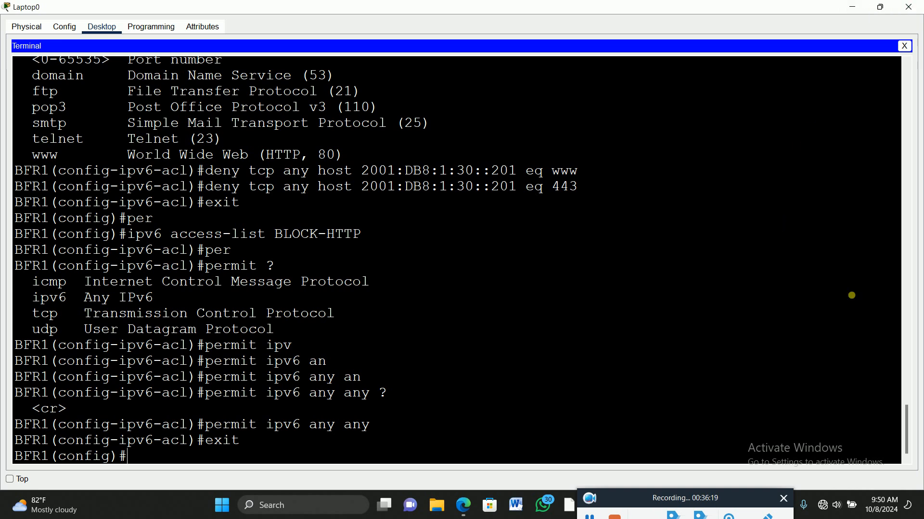
Move the Laptop0 window aside to uncover BFR1 in the topology, and enter int gig0/0 at the configuration prompt
left_click(881, 6)
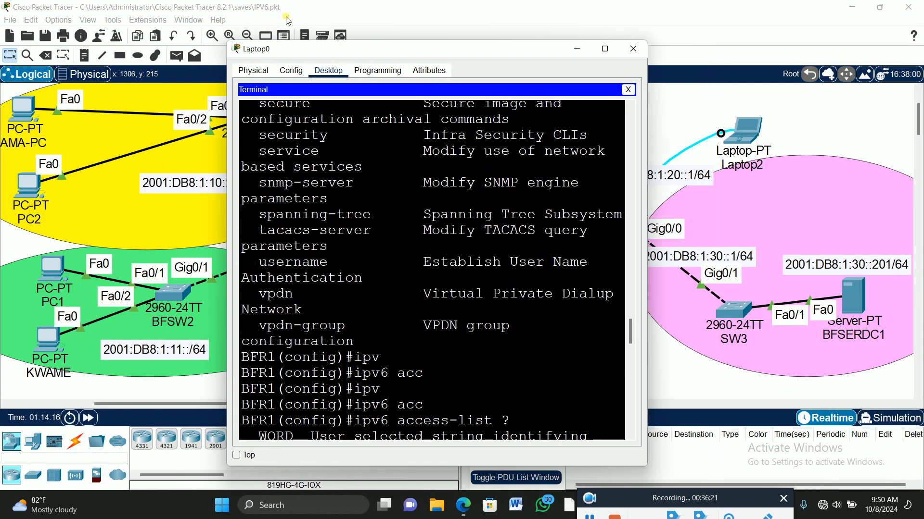
left_click_drag(376, 49, 590, 50)
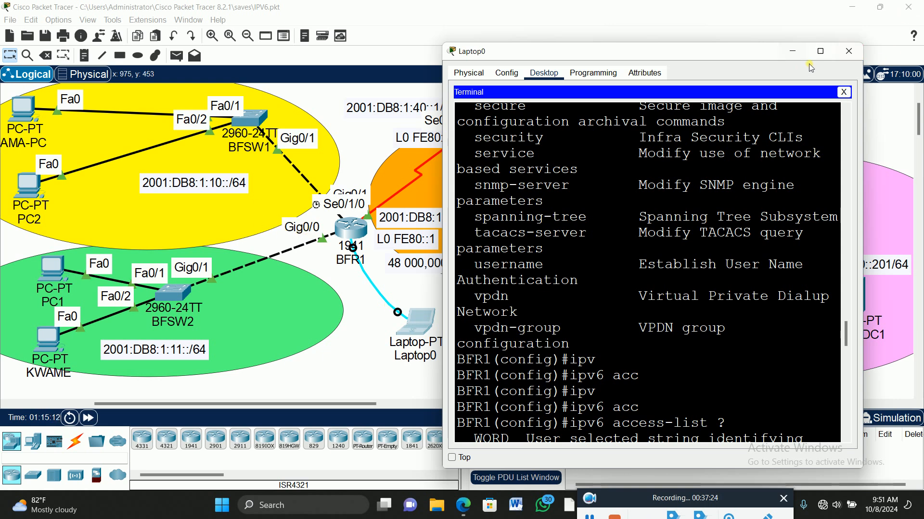
left_click(820, 51)
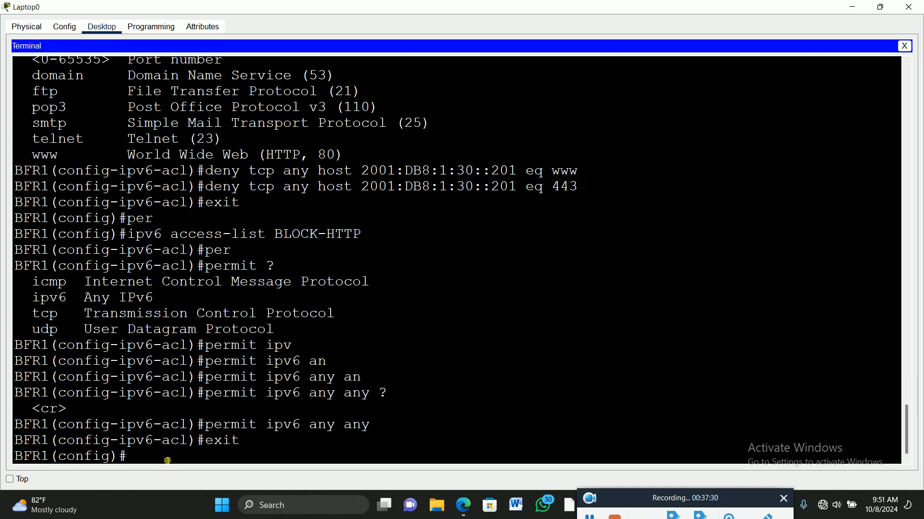
type("int gig0/0")
Check BFR1's Gig0/0 label in the topology, highlight the entered int gig0/0 command and run it
left_click(880, 7)
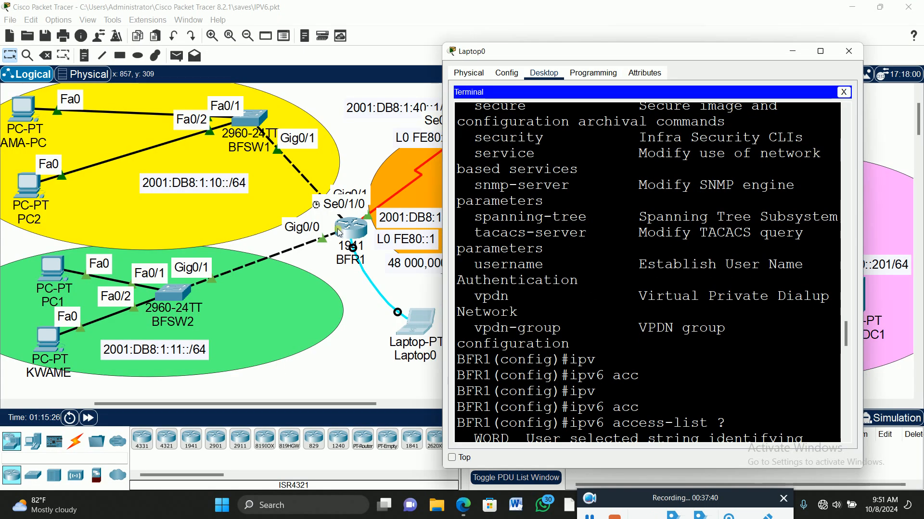
scroll(828, 235, "down", 15)
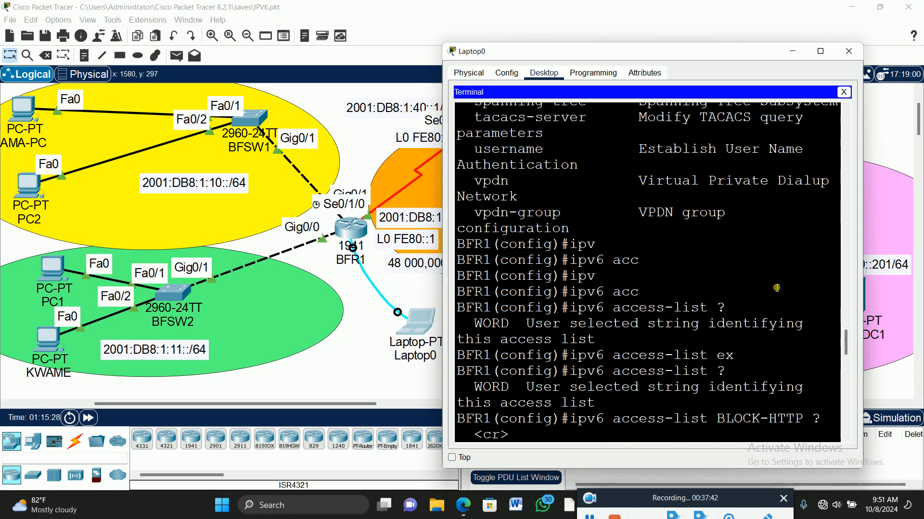
scroll(739, 329, "down", 5)
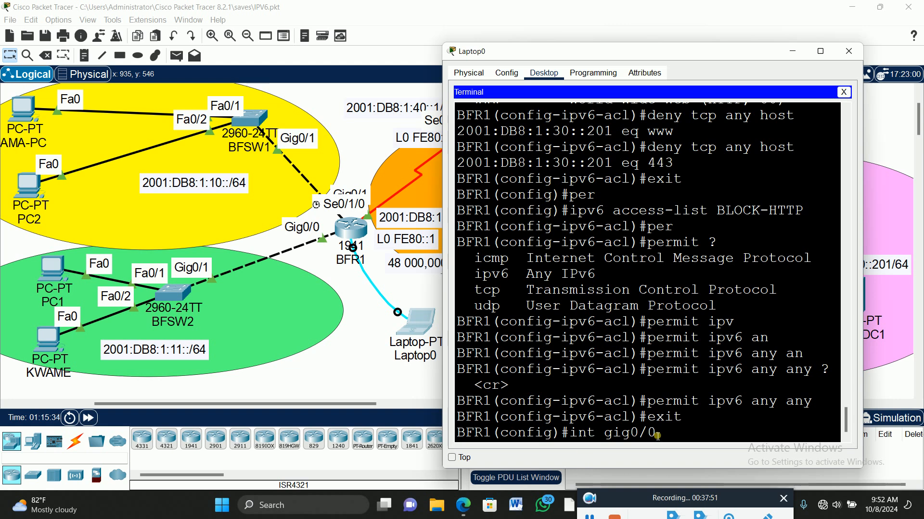
left_click_drag(656, 433, 574, 438)
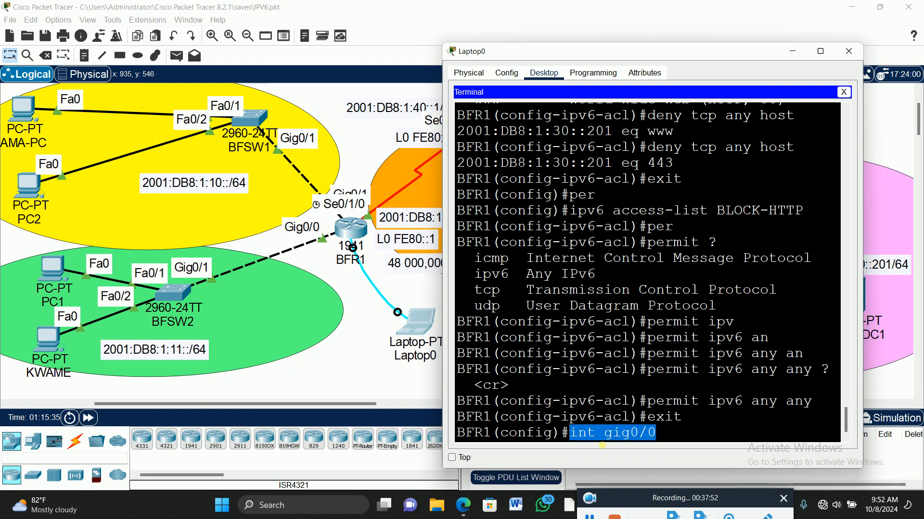
left_click(670, 439)
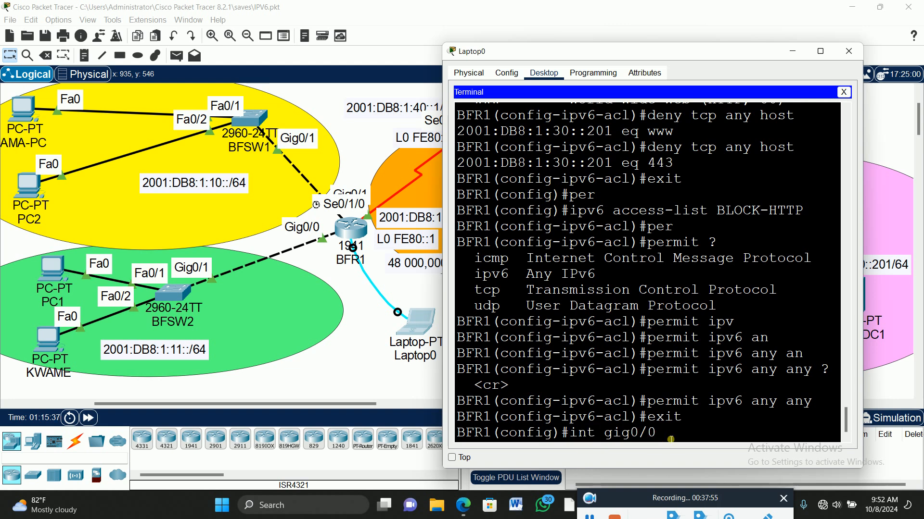
key("Return")
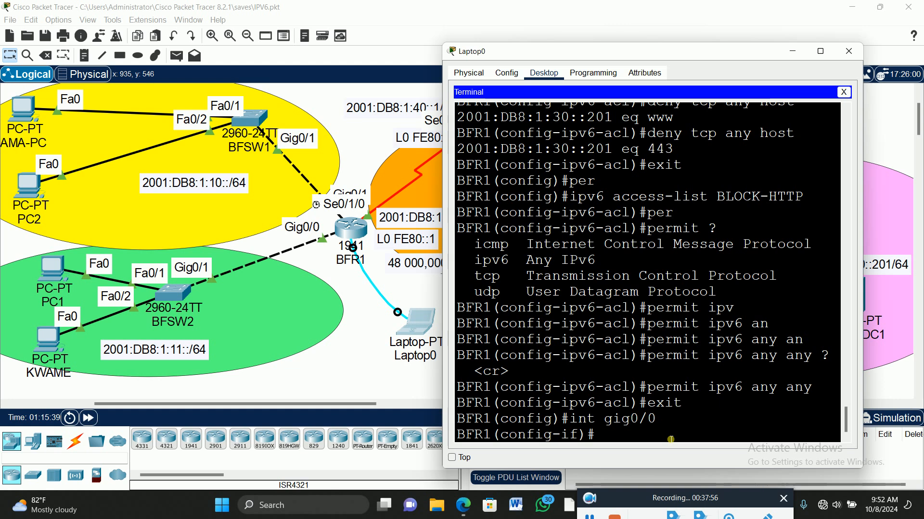
Start an ipv6 command on the interface, list its options with ? and highlight the traffic-filter line in the help
type("ipv")
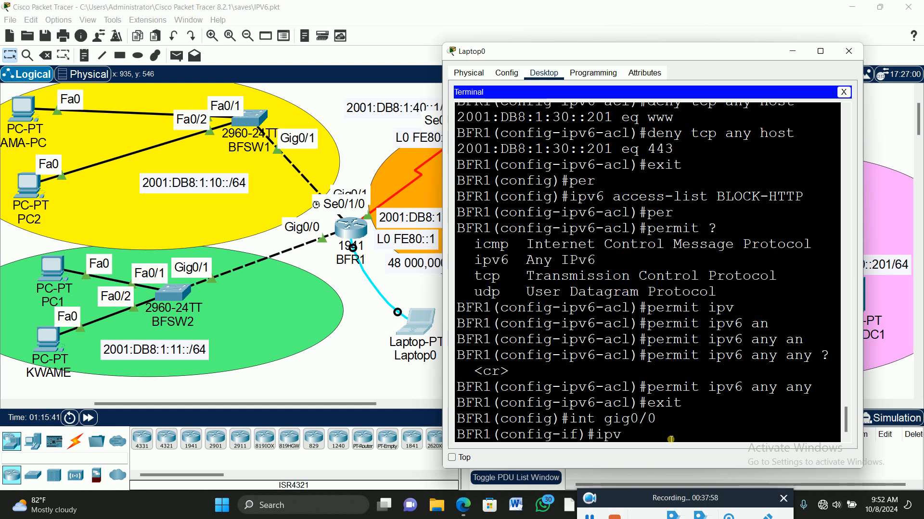
key("Tab")
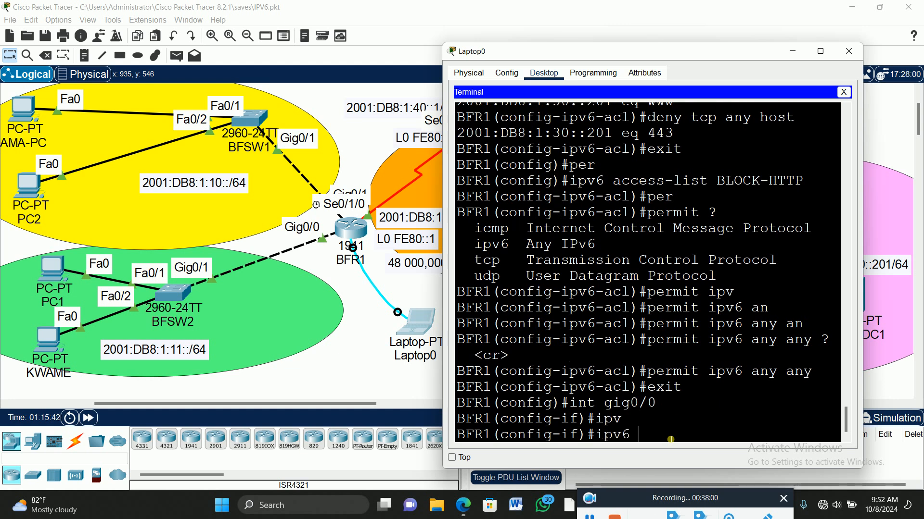
type("?")
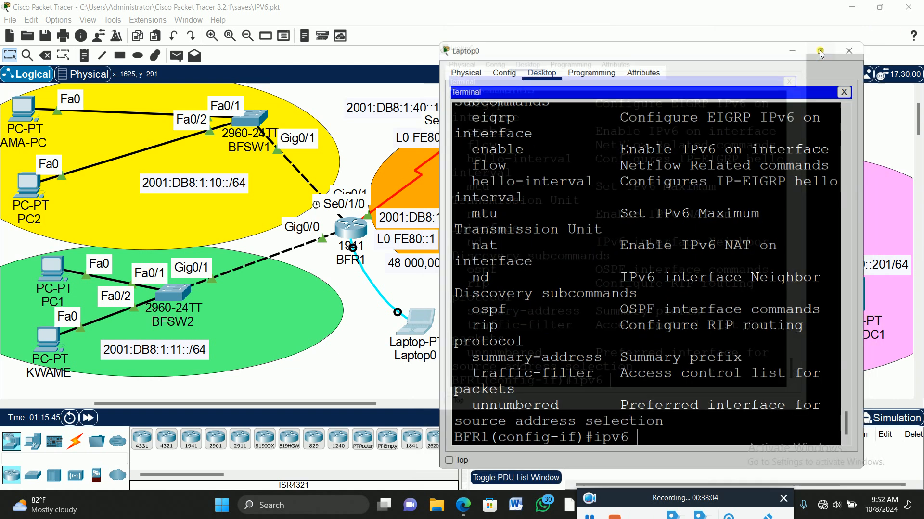
left_click(820, 51)
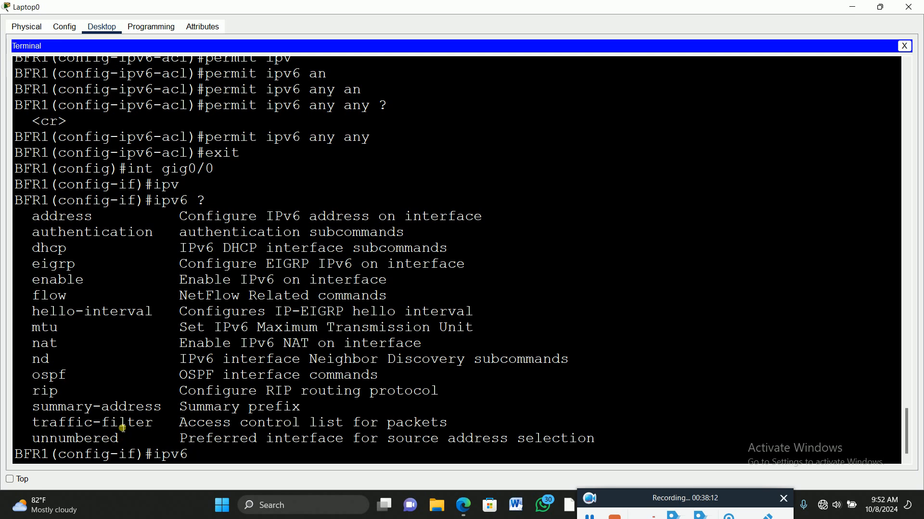
left_click(456, 429)
left_click_drag(455, 430, 38, 427)
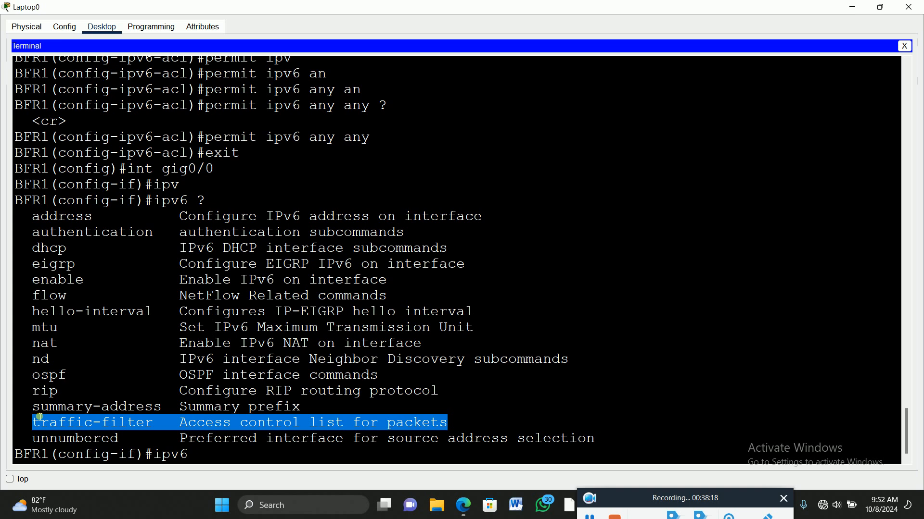
Restore the Laptop0 window to its smaller size and complete the interface command as ipv6 traffic-filter
left_click(881, 8)
scroll(696, 384, "down", 20)
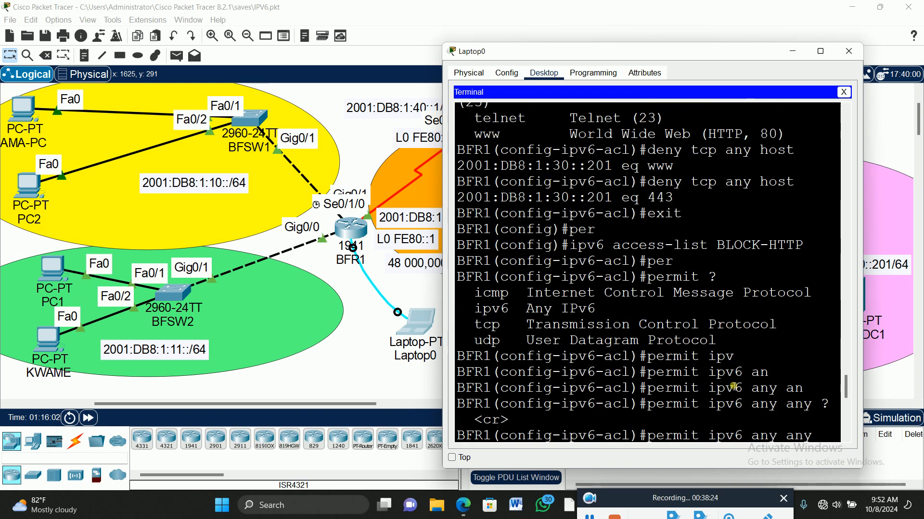
scroll(732, 386, "down", 5)
left_click(689, 436)
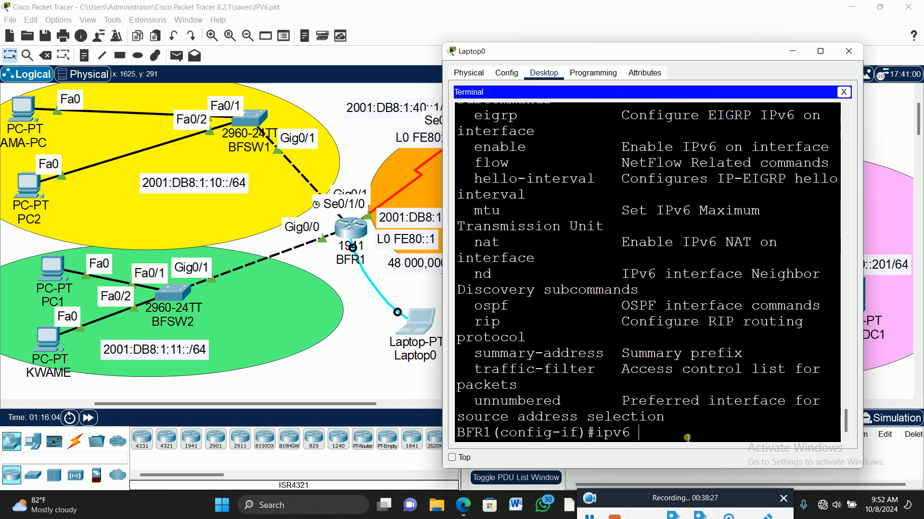
type("tra")
key("Tab")
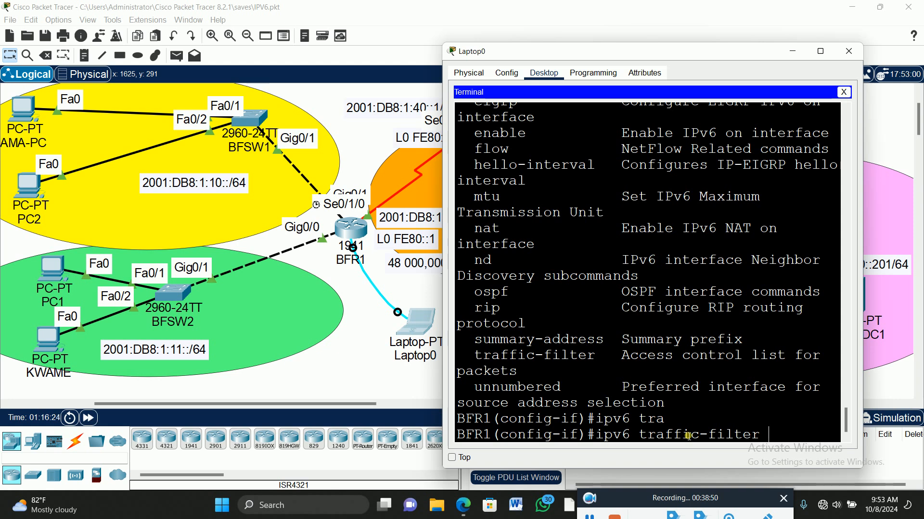
Specify BLOCK-HTTP as the traffic filter's list, check the direction options with ?, and run ipv6 traffic-filter BLOCK-HTTP out
type("BLOCK-HTTP")
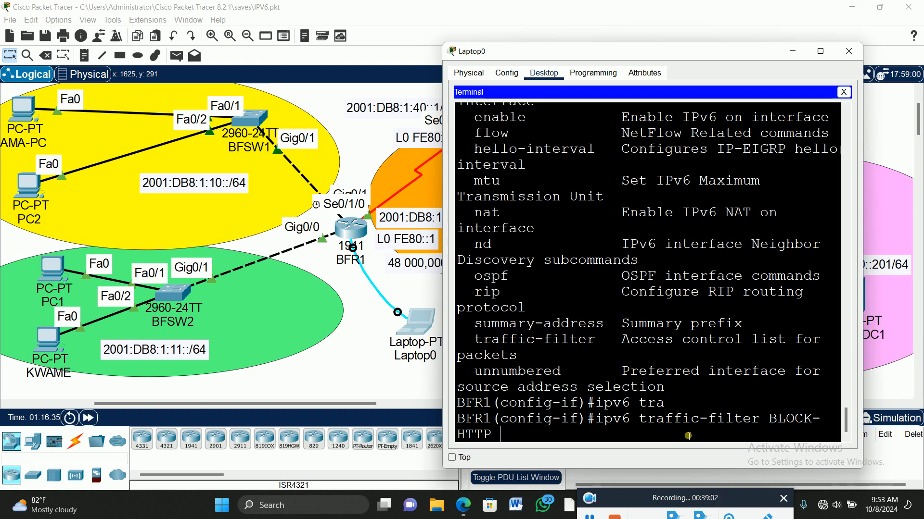
type("?")
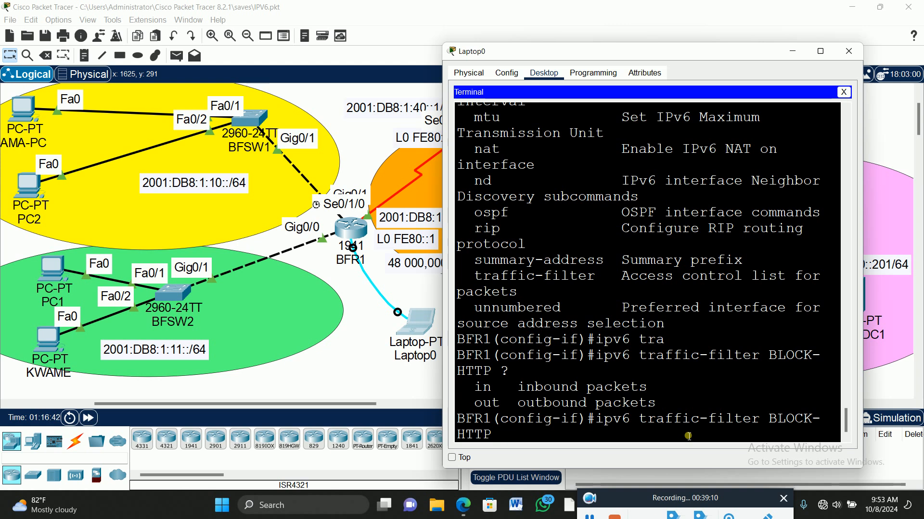
type("out")
key("Return")
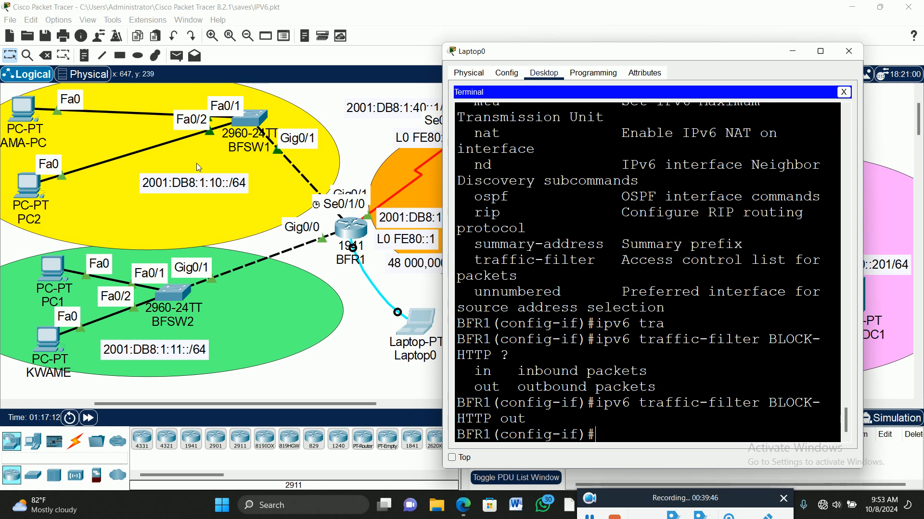
Nudge the 2001:DB8:1:10::/64 label slightly in the topology and open the command prompt of the PC linked to BFSW1's Fa0/1
left_click_drag(218, 186, 203, 185)
left_click(420, 324)
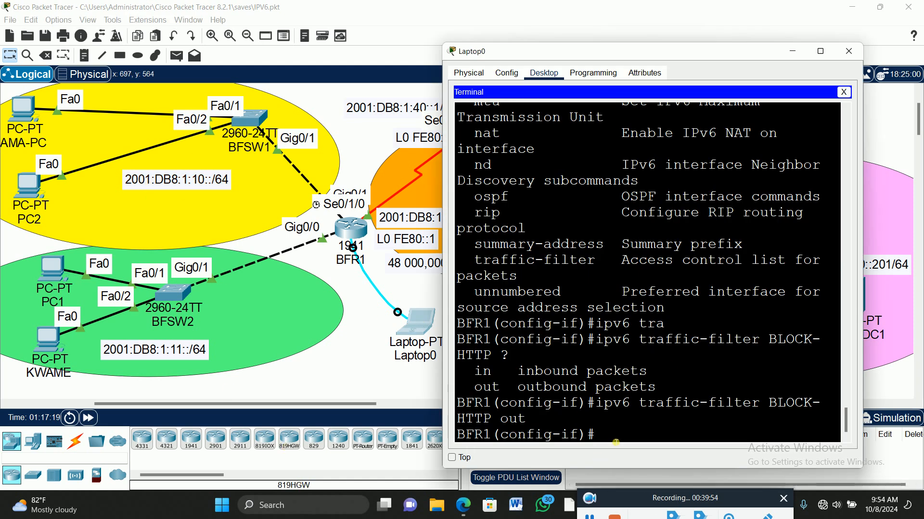
left_click(26, 106)
left_click(26, 107)
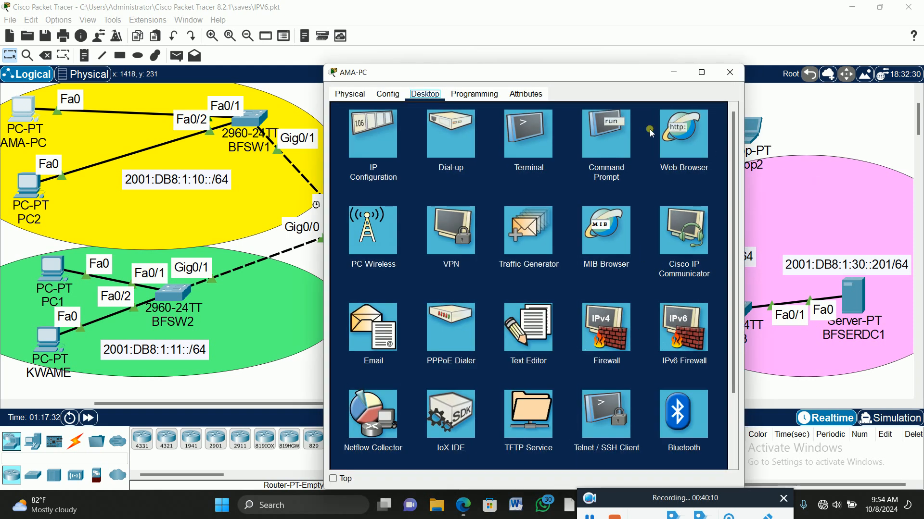
left_click(619, 134)
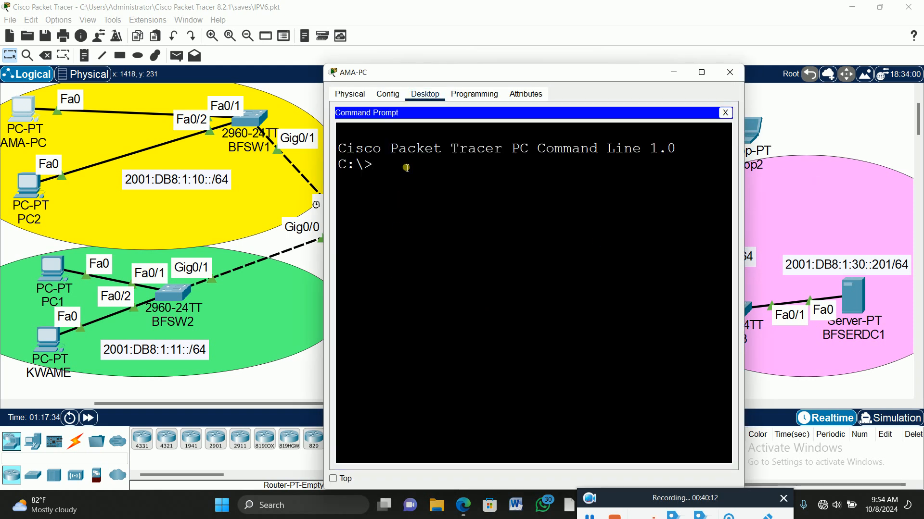
Ping the server at 2001:DB8:1:30::201 from this PC in the 2001:DB8:1:10::/64 network
type("ping 2001:DB")
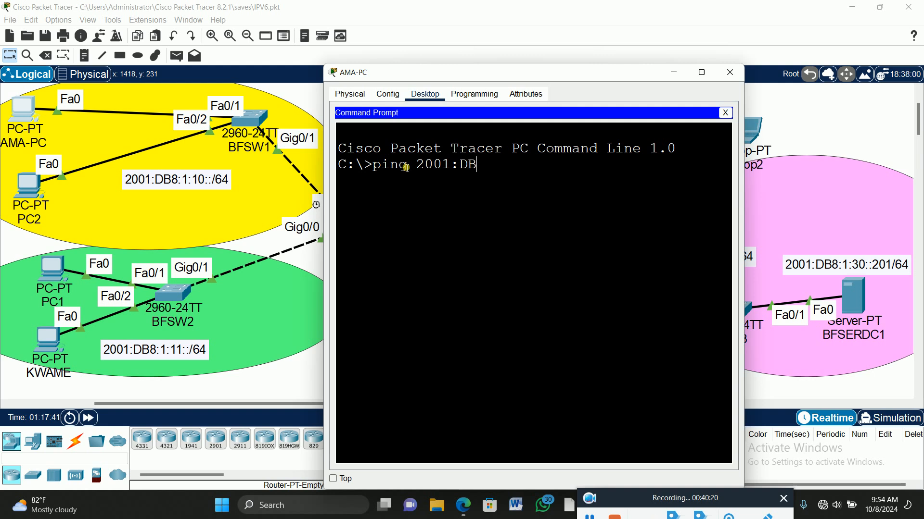
type("8:1:30::")
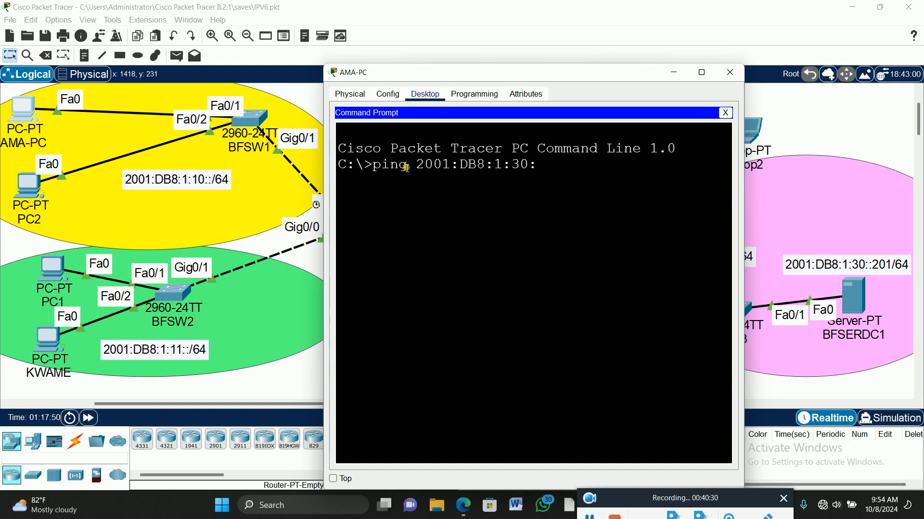
type("201")
key("Return")
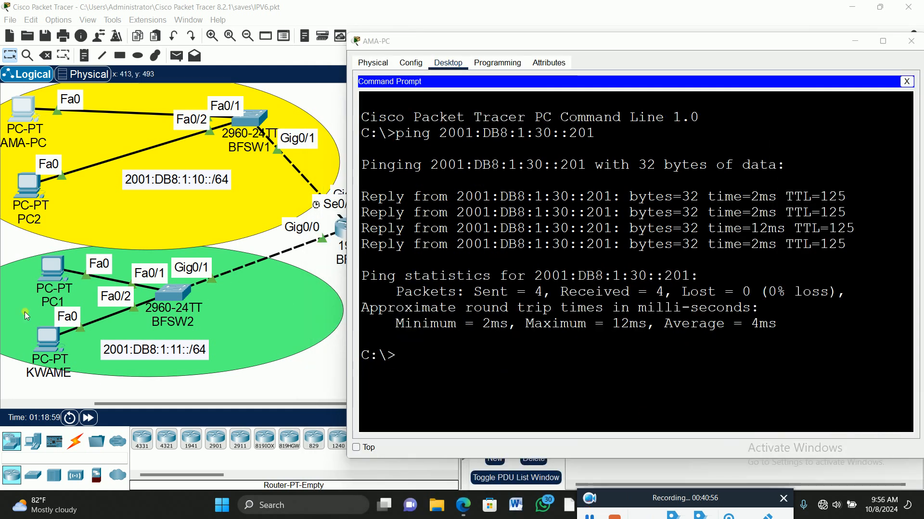
Open the command prompt of the PC linked to BFSW2's Fa0/2 and ping the server at 2001:DB8:1:30::201
left_click(47, 342)
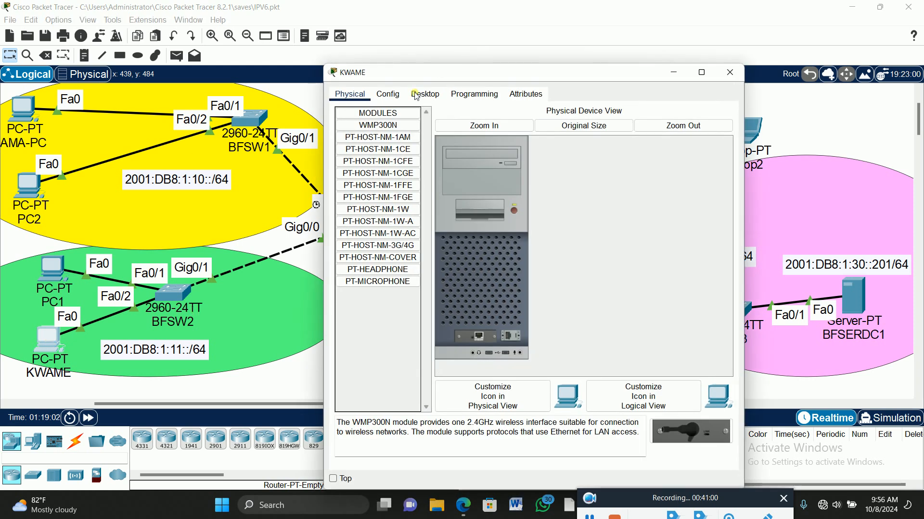
left_click(425, 94)
left_click(609, 133)
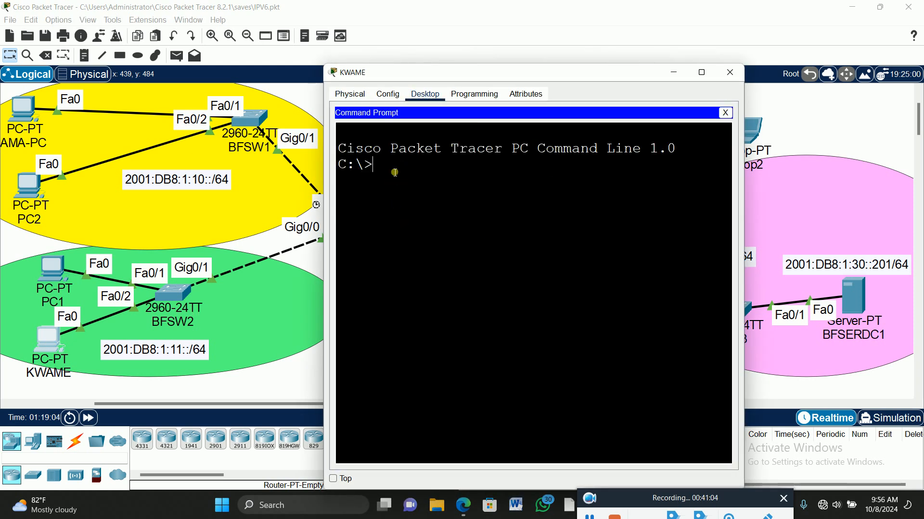
type("ping")
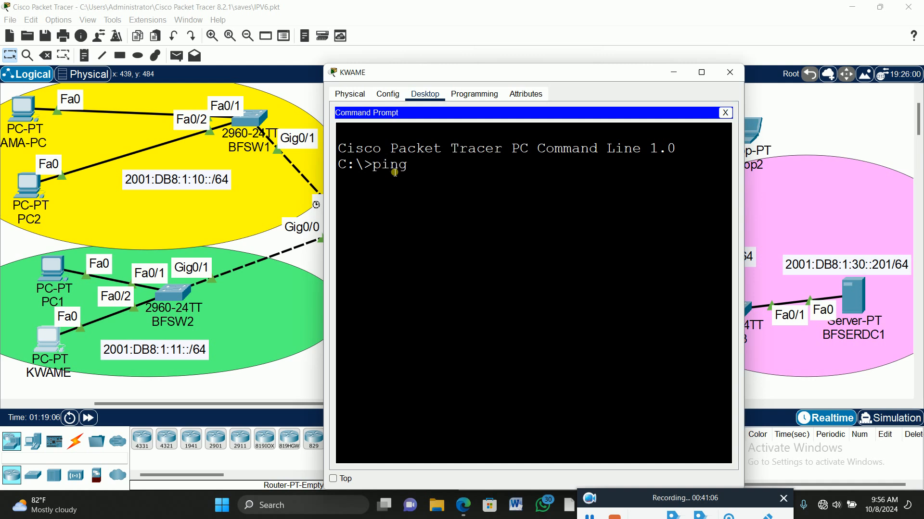
type(" 2001:")
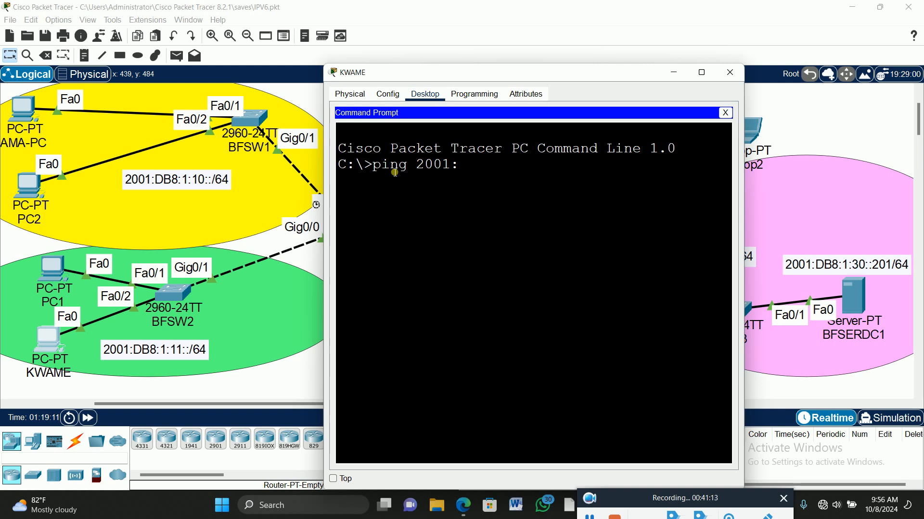
type("DB8")
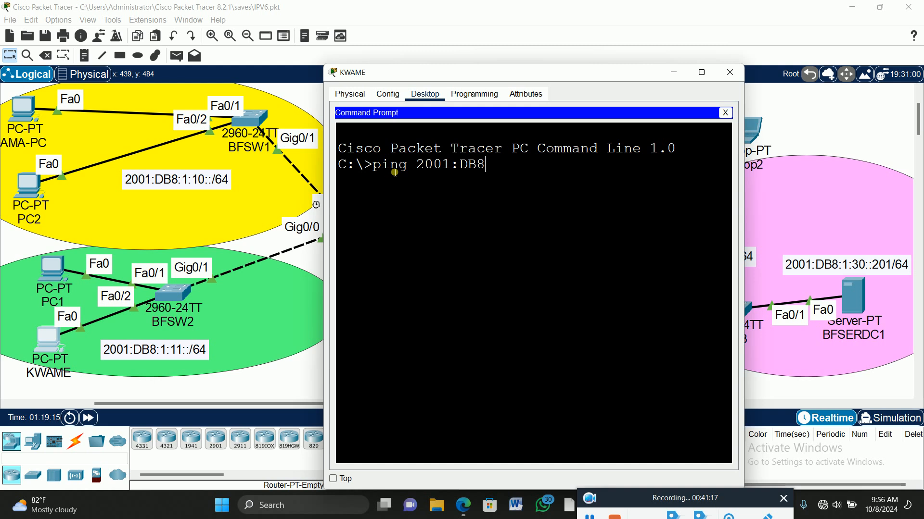
type(":1:30::201")
key("Return")
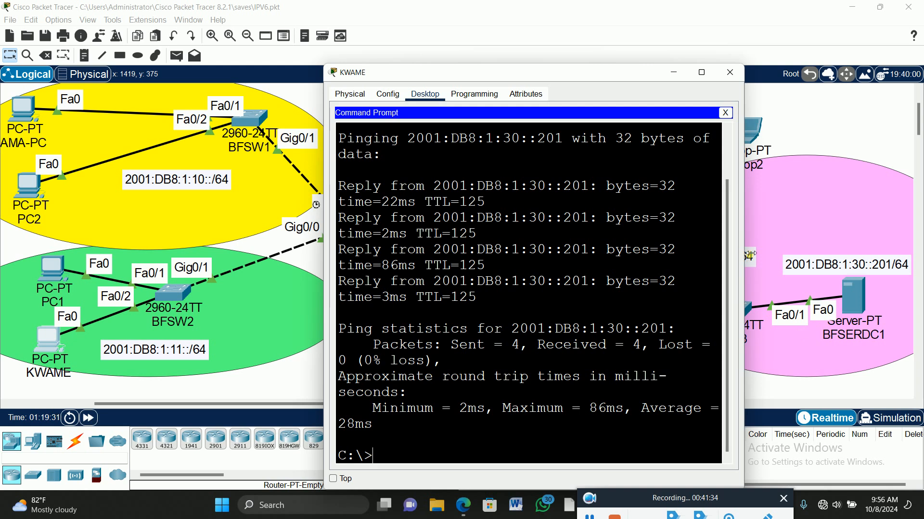
Widen this PC's window, close its command prompt and open its web browser
left_click_drag(750, 254, 894, 254)
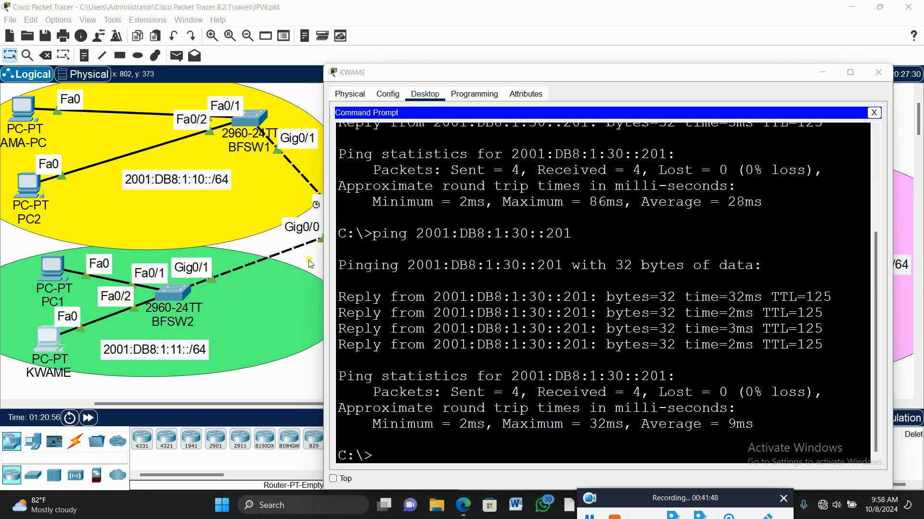
left_click(873, 113)
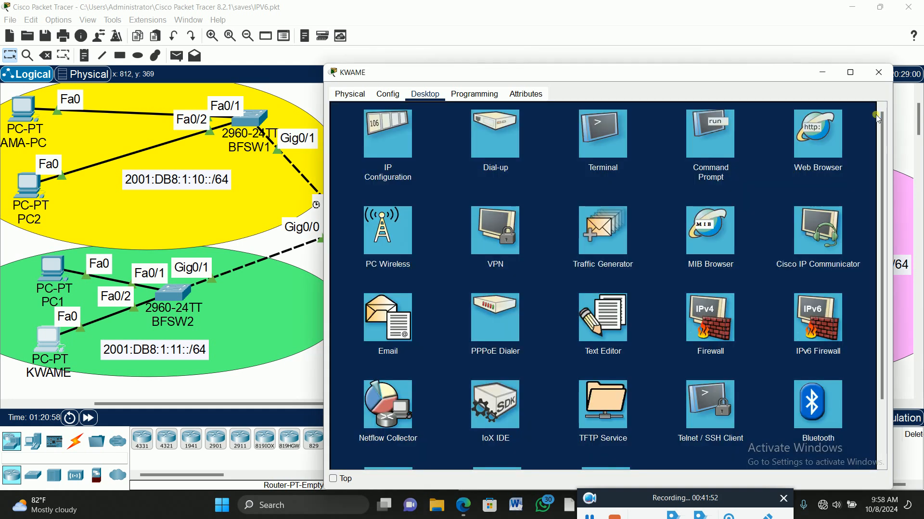
left_click(816, 138)
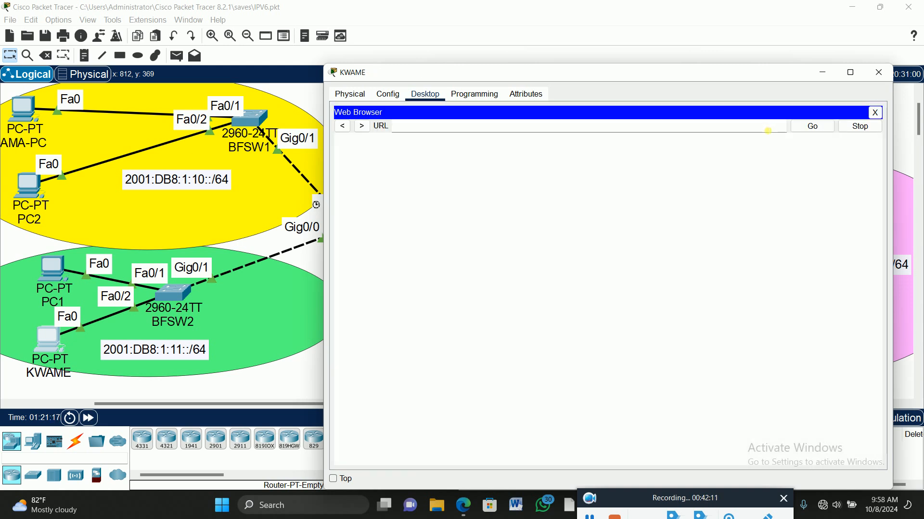
Request the server's web page at 2001:DB8:1:30::201 in the PC's web browser
left_click(429, 129)
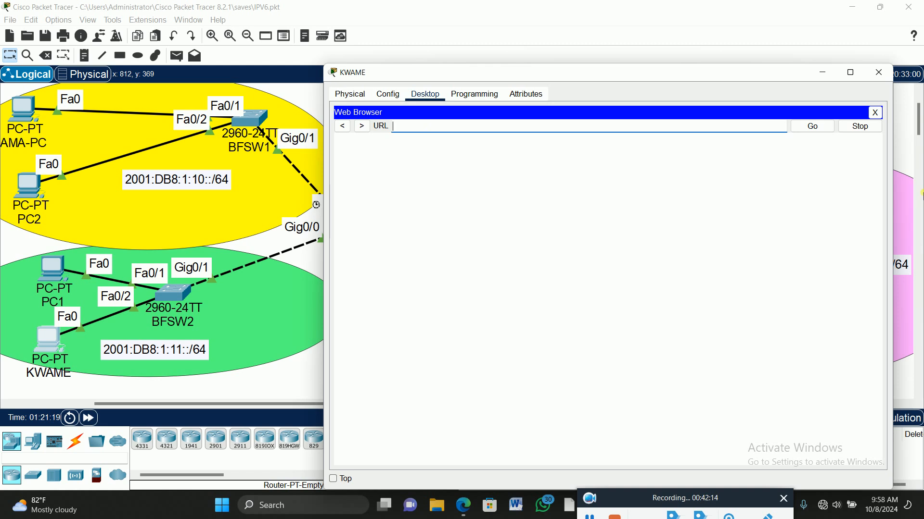
type("2001")
type(":")
type("DB8")
type(";1")
key("BackSpace")
key("BackSpace")
key("BackSpace")
type(":1:30::201")
key("Return")
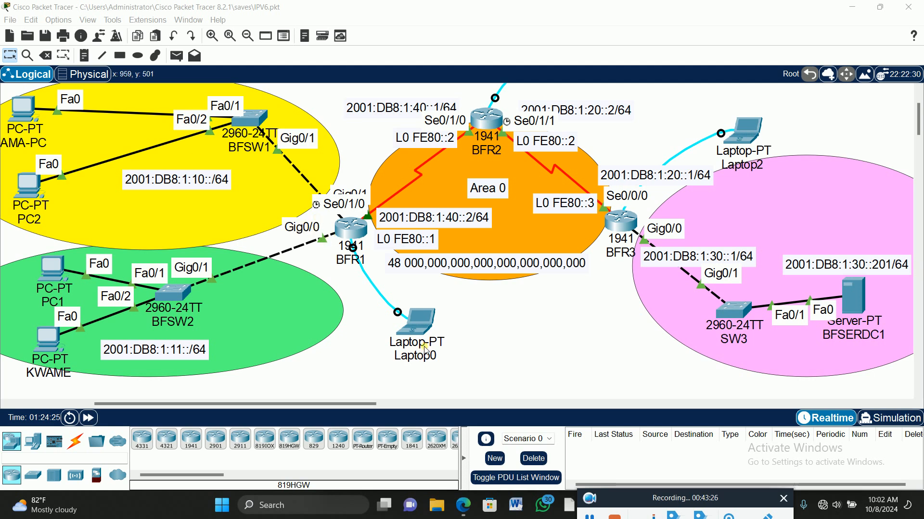
Return to BFR1's terminal on Laptop0 and run ipv6 traffic-filter BLOCK-HTTP in on the gig0/0 interface
left_click(422, 325)
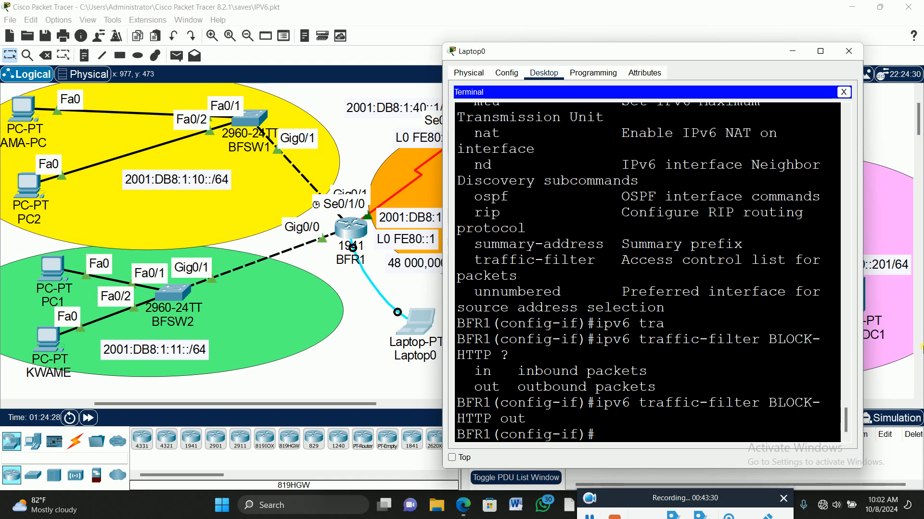
key("Up")
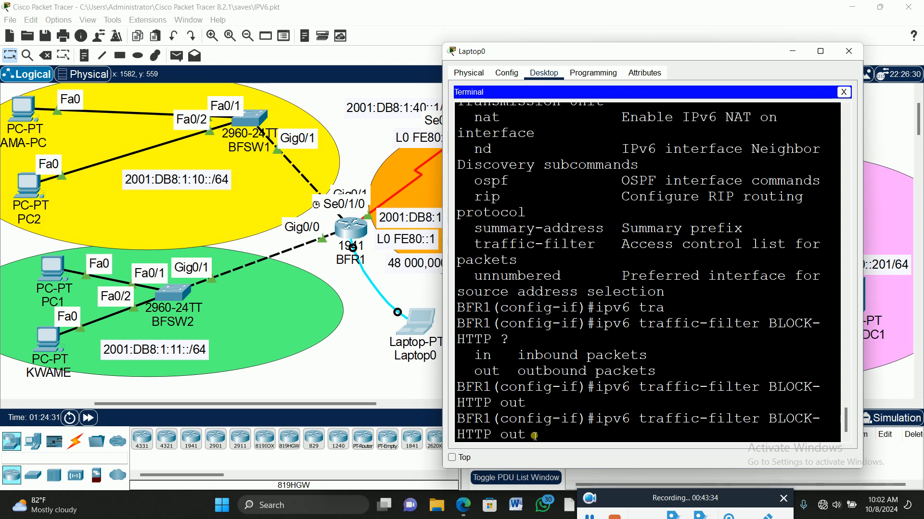
key("BackSpace")
key("BackSpace")
key("BackSpace")
type("IN")
key("Tab")
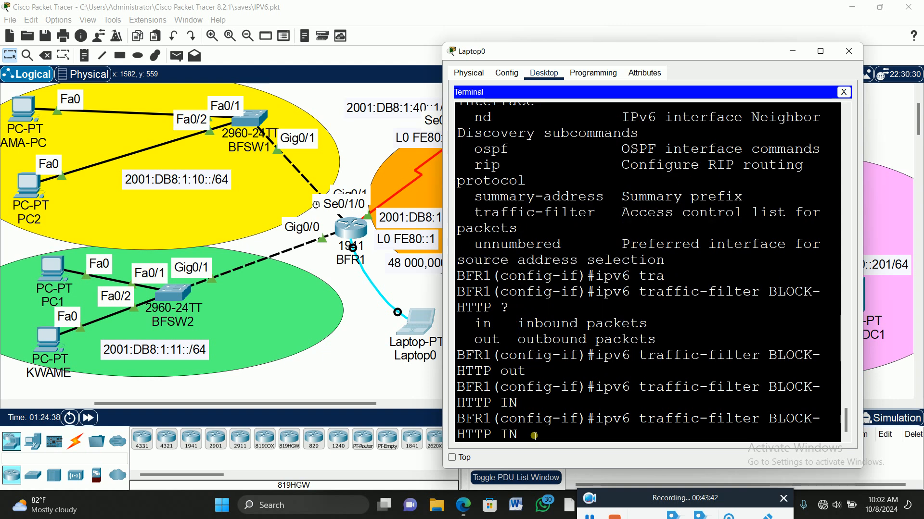
key("BackSpace")
key("BackSpace")
type("n")
key("Return")
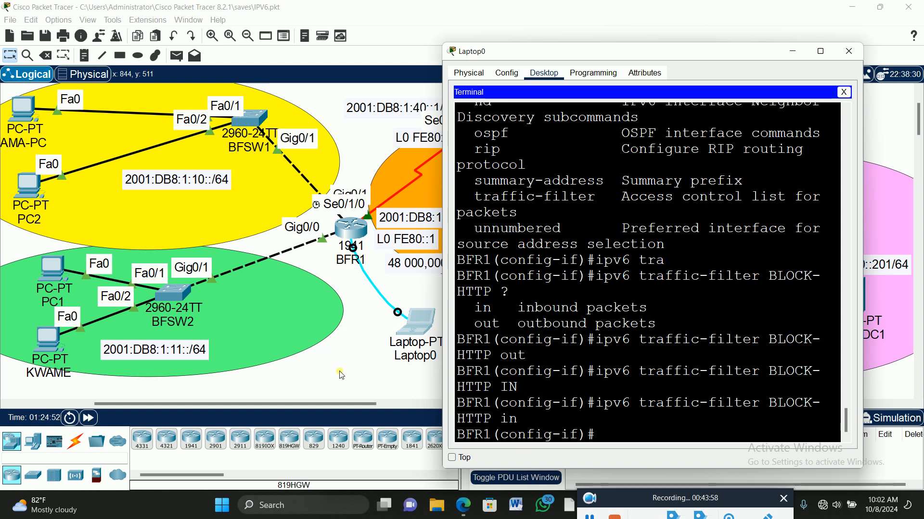
Leave the Laptop0 terminal and move the BFSW2 PC's web browser window aside to uncover more of the topology
left_click(355, 369)
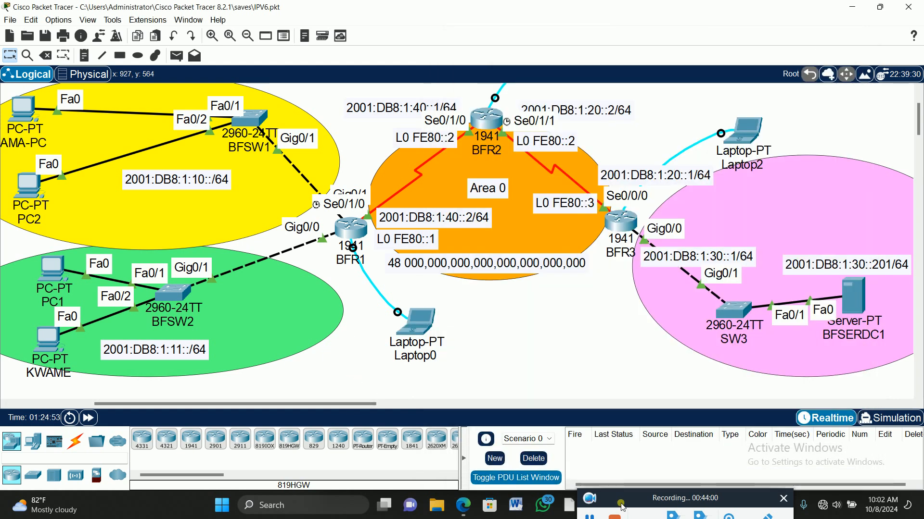
left_click(589, 516)
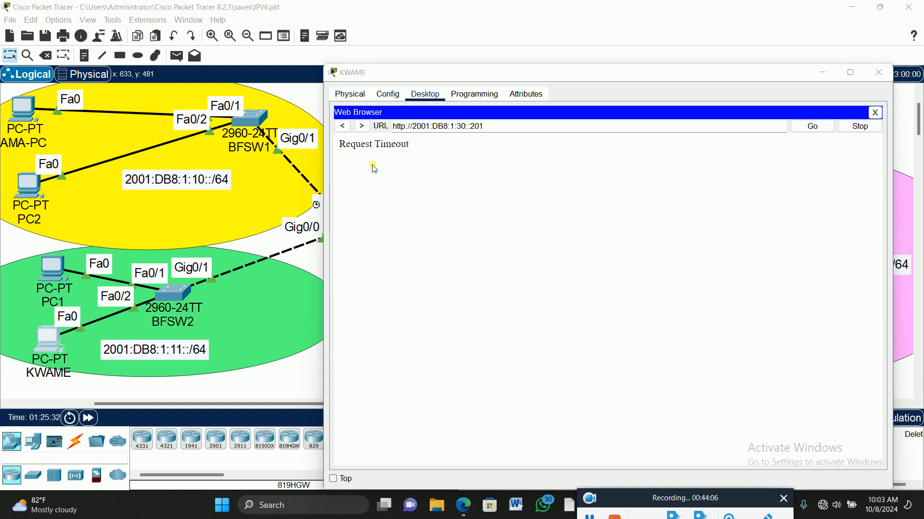
left_click_drag(536, 74, 571, 42)
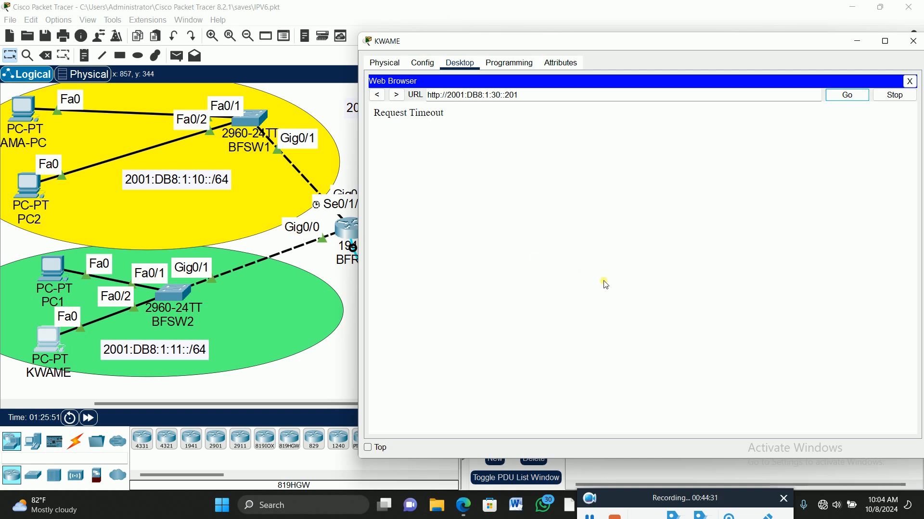
Close the web browser on the BFSW2 PC and repeat the ping to 2001:DB8:1:30::201 from its command prompt
left_click(50, 337)
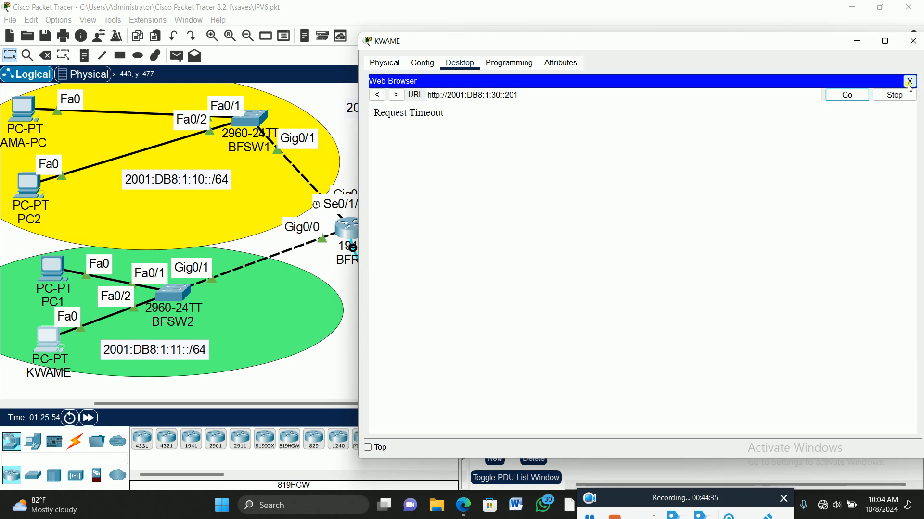
left_click(911, 82)
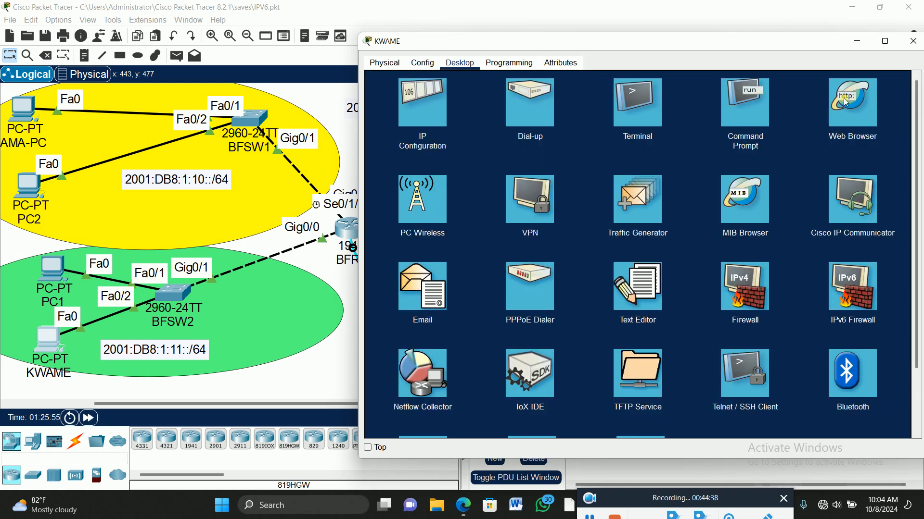
left_click(739, 96)
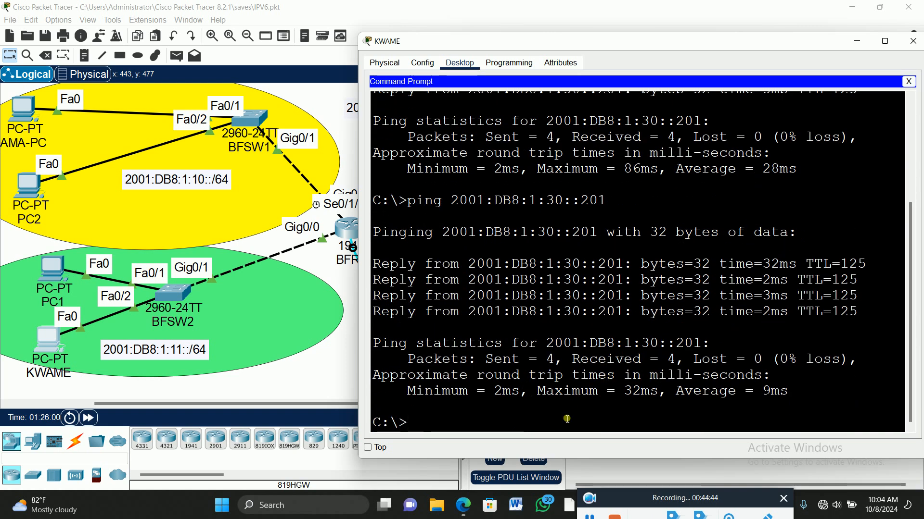
key("Up")
key("Return")
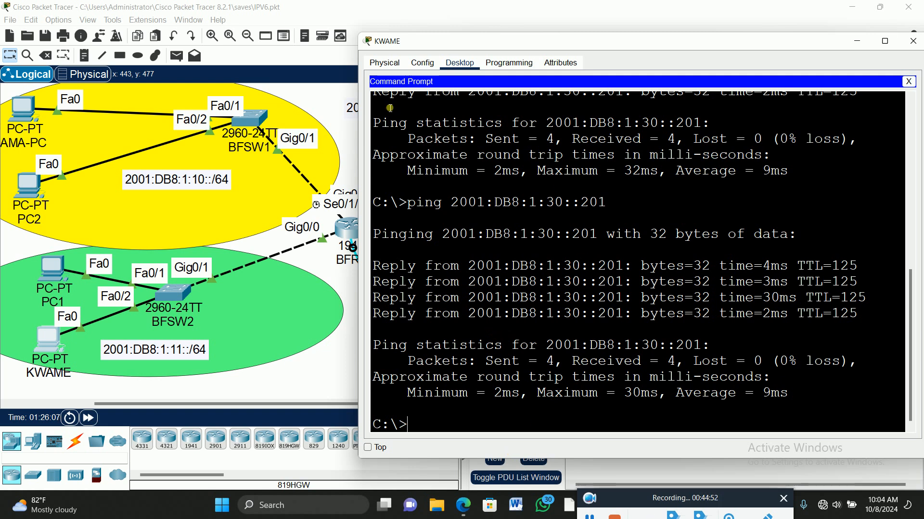
left_click(27, 112)
left_click(26, 112)
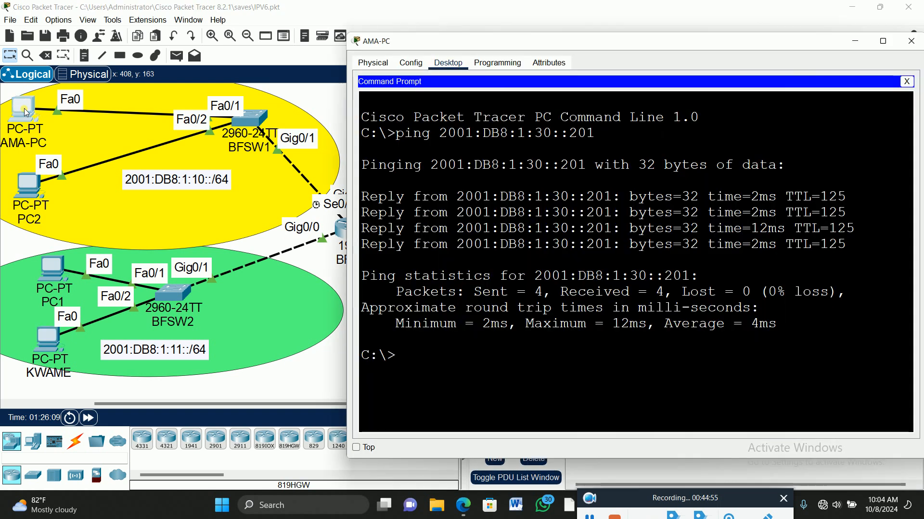
left_click(907, 82)
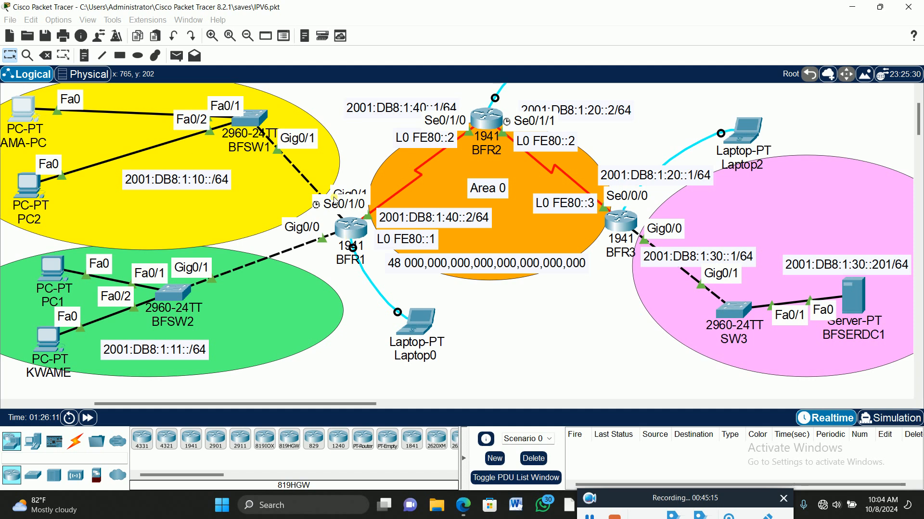
left_click(24, 111)
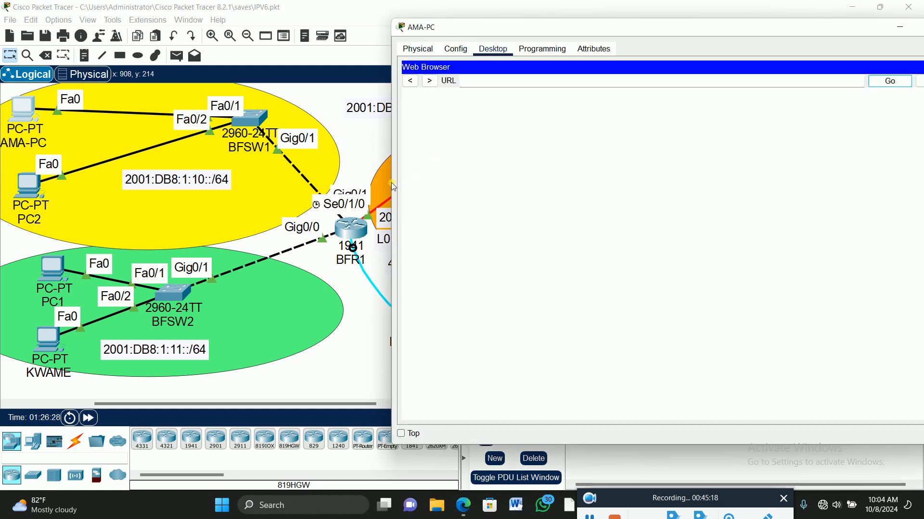
left_click_drag(398, 182, 599, 179)
right_click(654, 82)
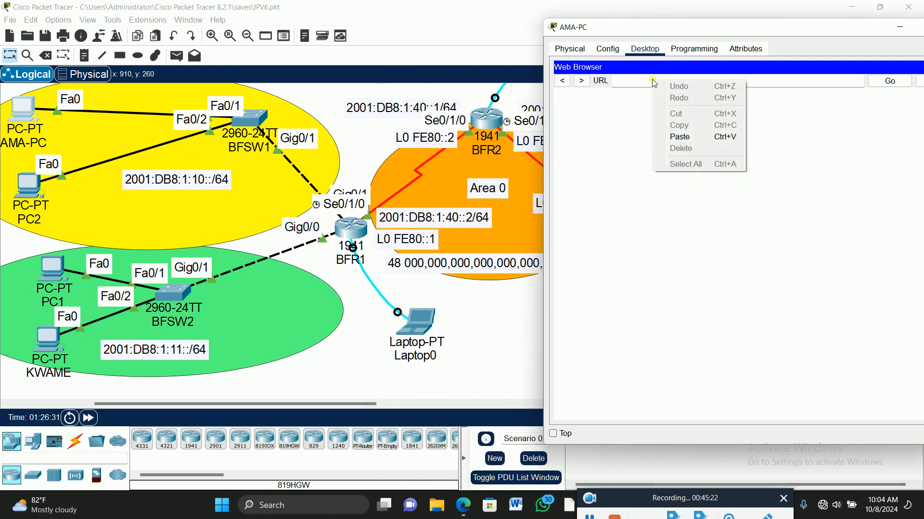
left_click(683, 137)
left_click_drag(800, 28, 558, 29)
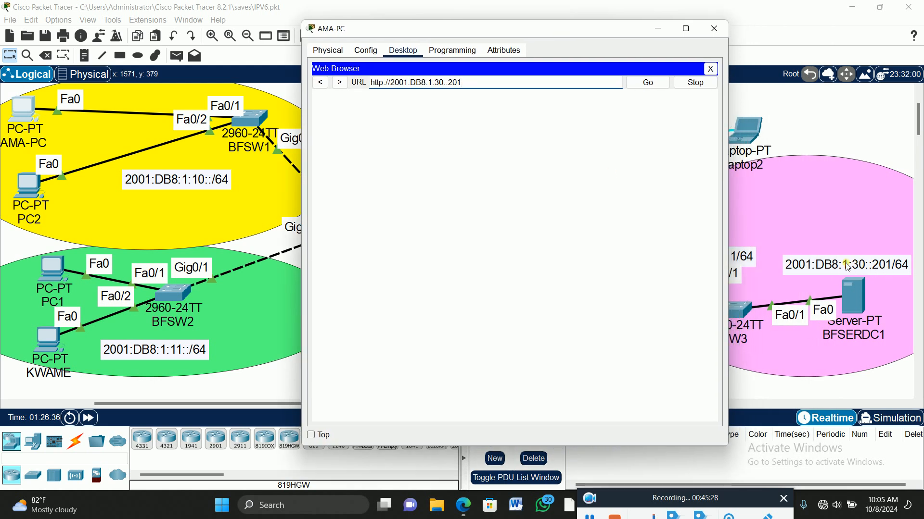
left_click(650, 83)
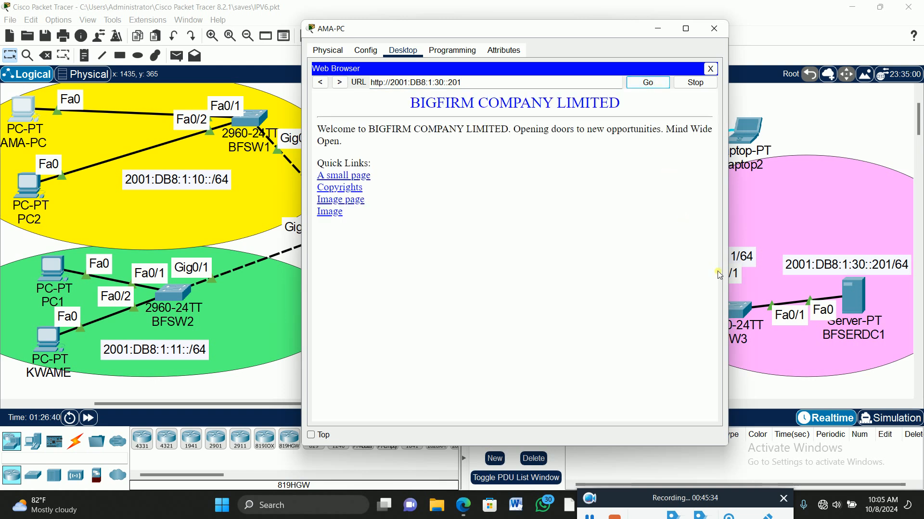
Move the browser window aside to compare it with the topology, highlight the URL's http prefix, and close the PC's window
left_click_drag(504, 32, 317, 43)
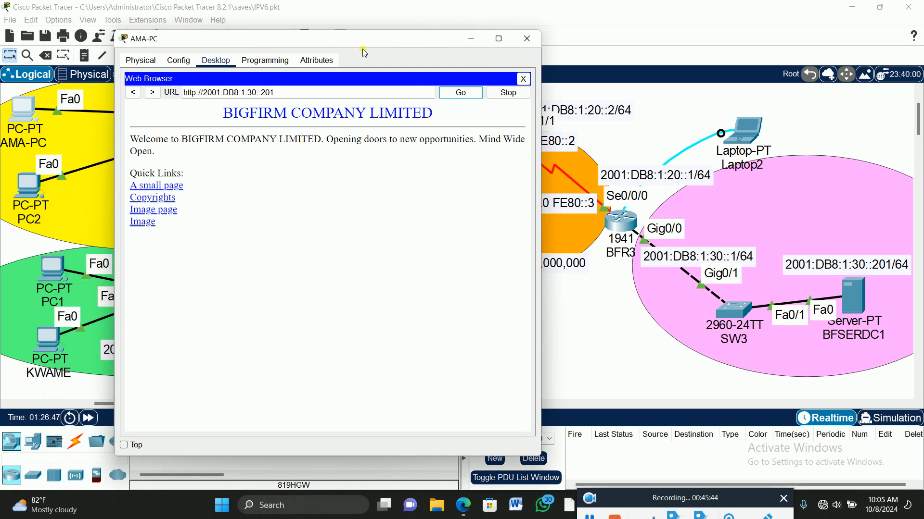
left_click_drag(368, 39, 724, 42)
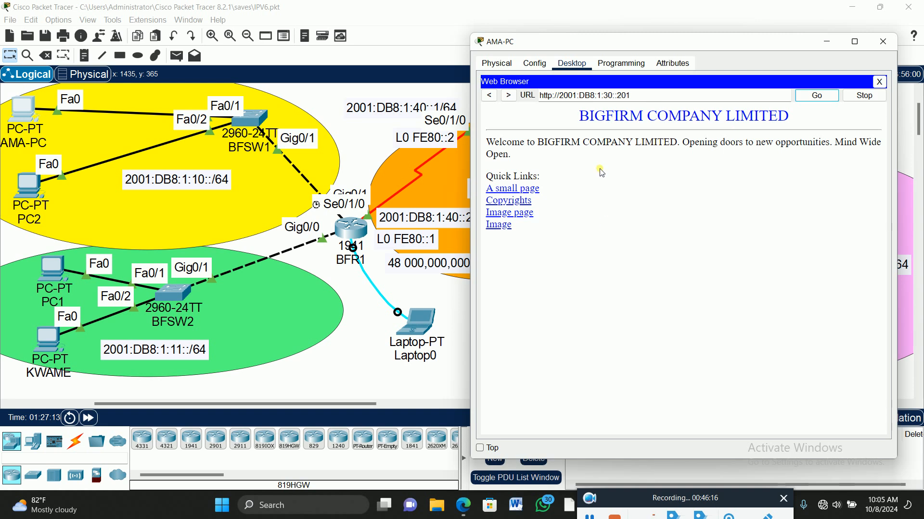
double_click(544, 96)
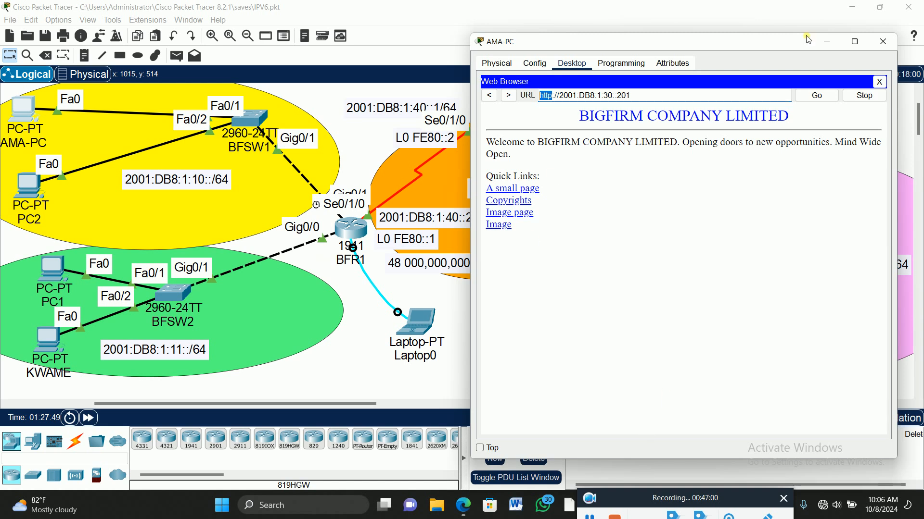
left_click(883, 41)
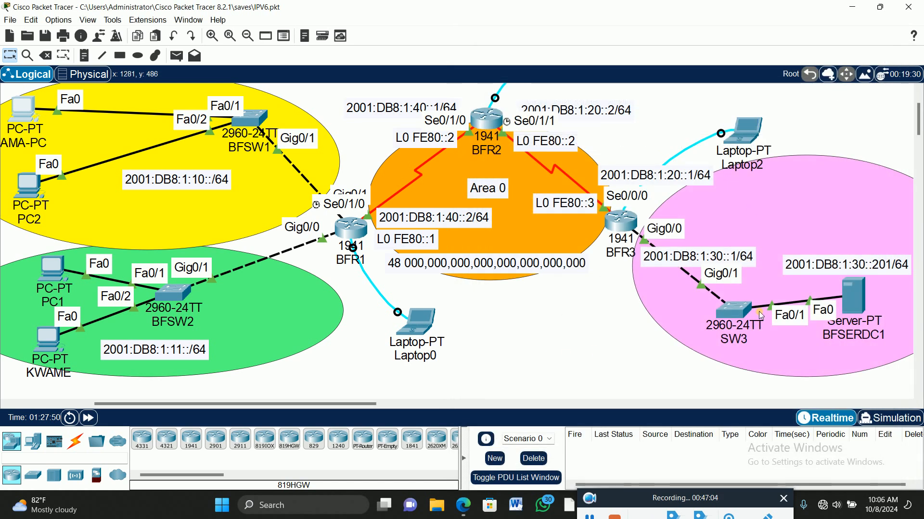
Repeat the ping to 2001:DB8:1:30::201 from the command prompt of the PC on BFSW1 port Fa0/1
left_click_drag(308, 404, 320, 405)
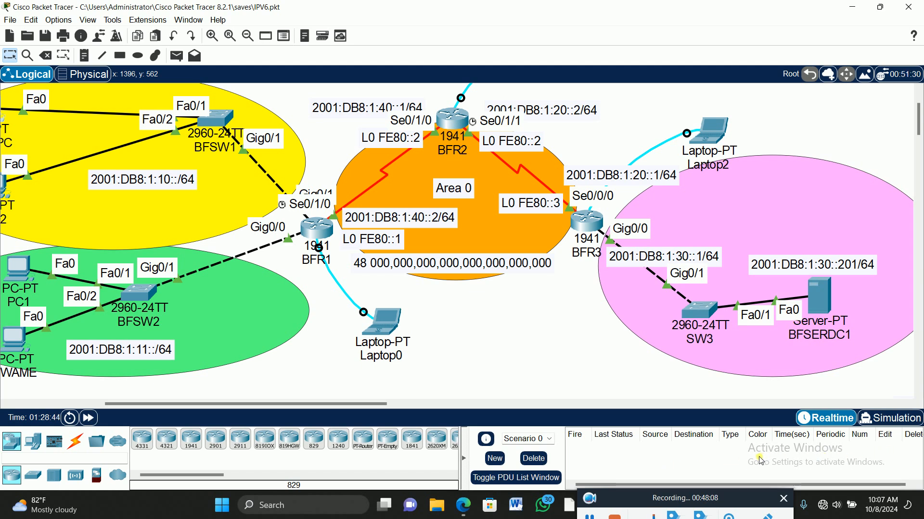
left_click_drag(250, 408, 228, 407)
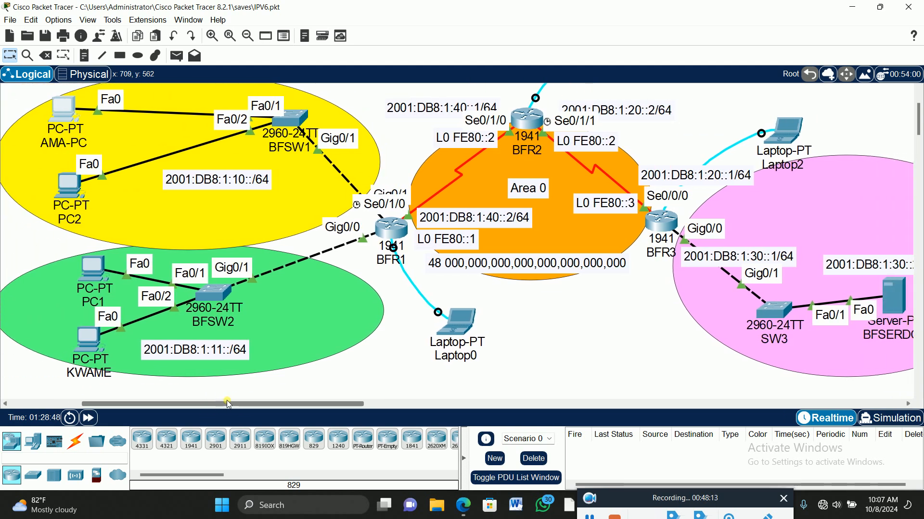
left_click(67, 107)
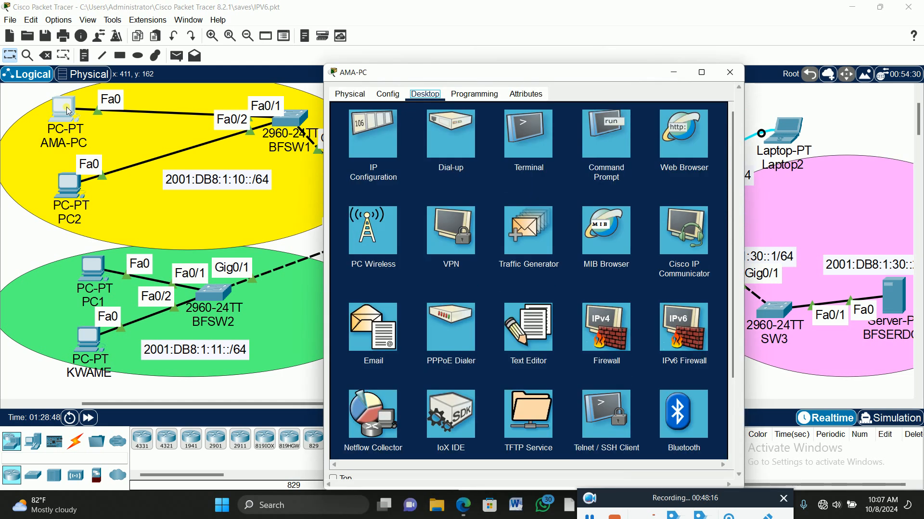
left_click(606, 137)
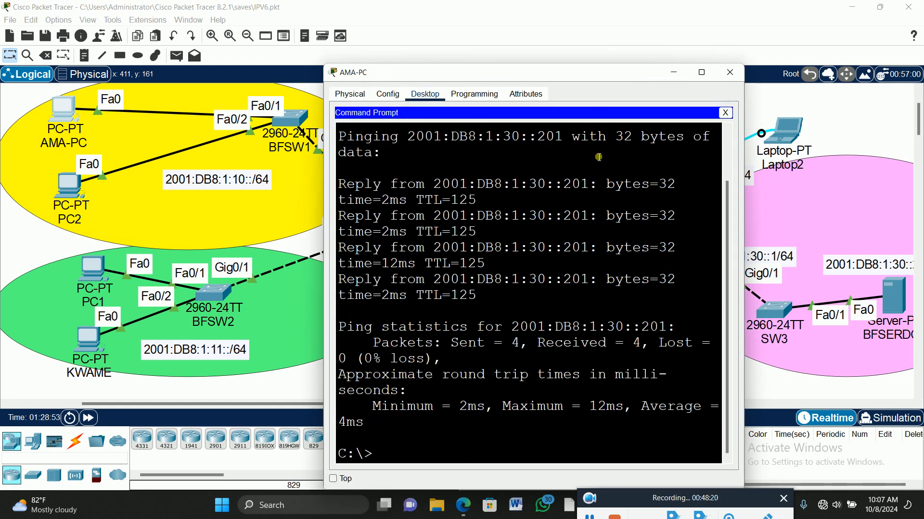
left_click_drag(573, 85, 314, 41)
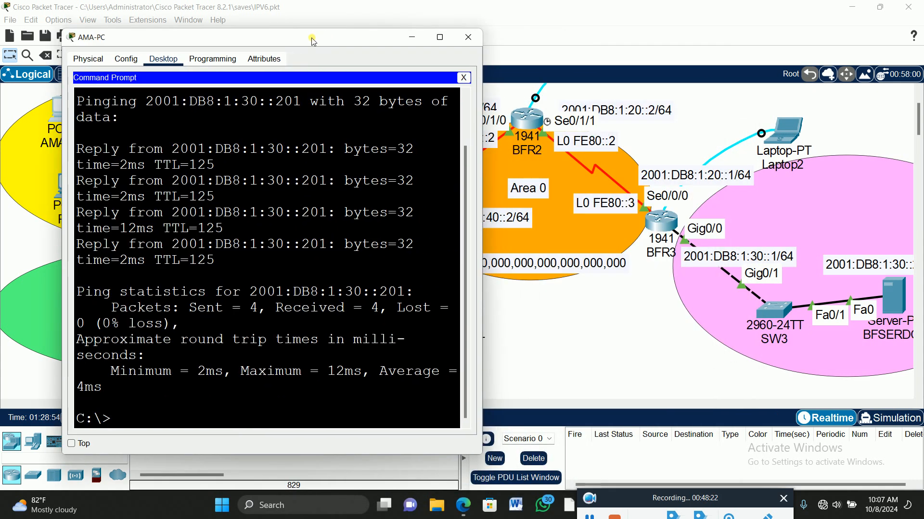
key("Up")
key("Return")
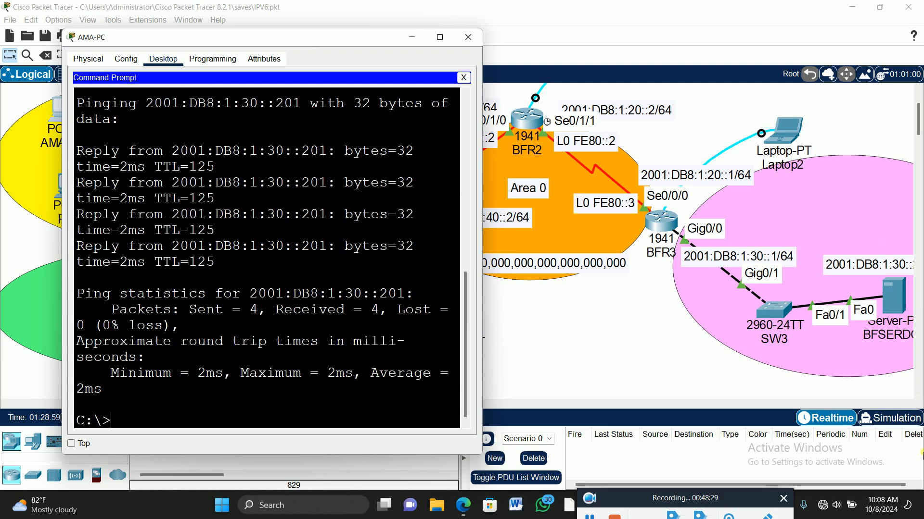
Switch to Simulation mode and add a simple PDU from the PC on BFSW1 port Fa0/1 to server BFSERDC1
left_click(892, 418)
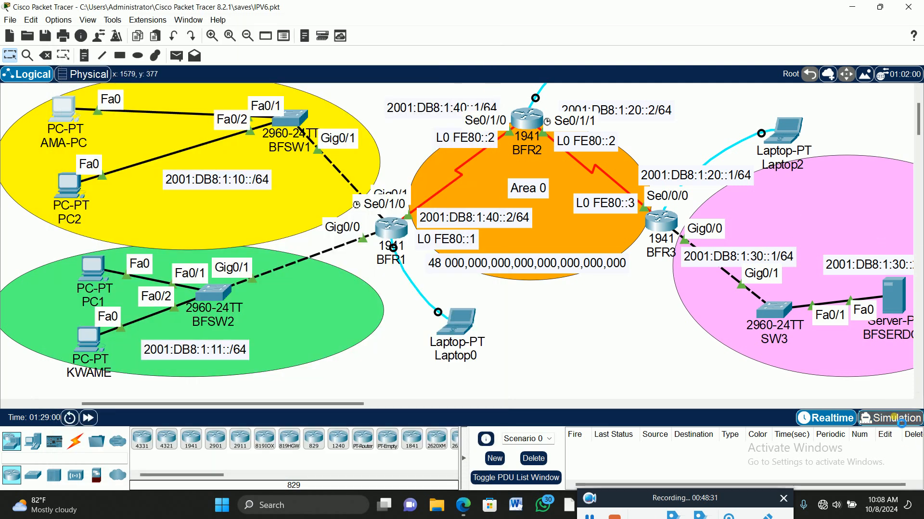
left_click(893, 417)
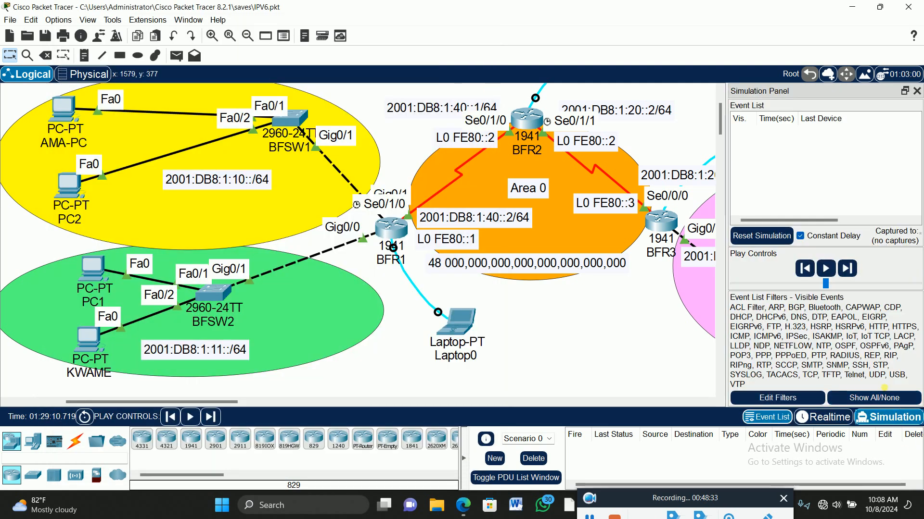
left_click(177, 56)
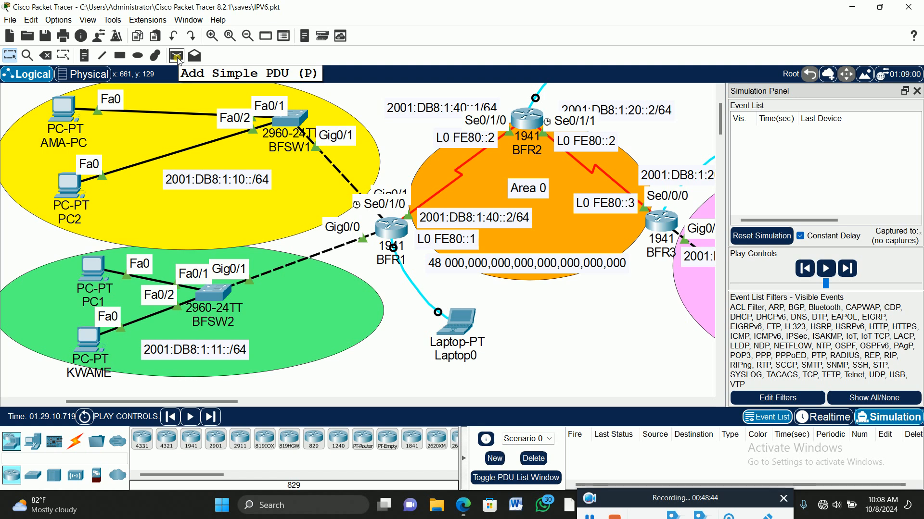
left_click(177, 57)
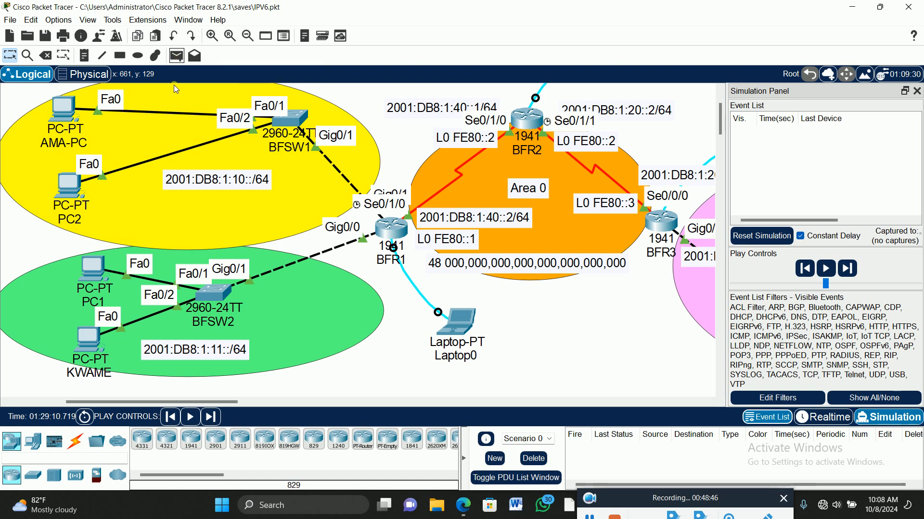
left_click(71, 113)
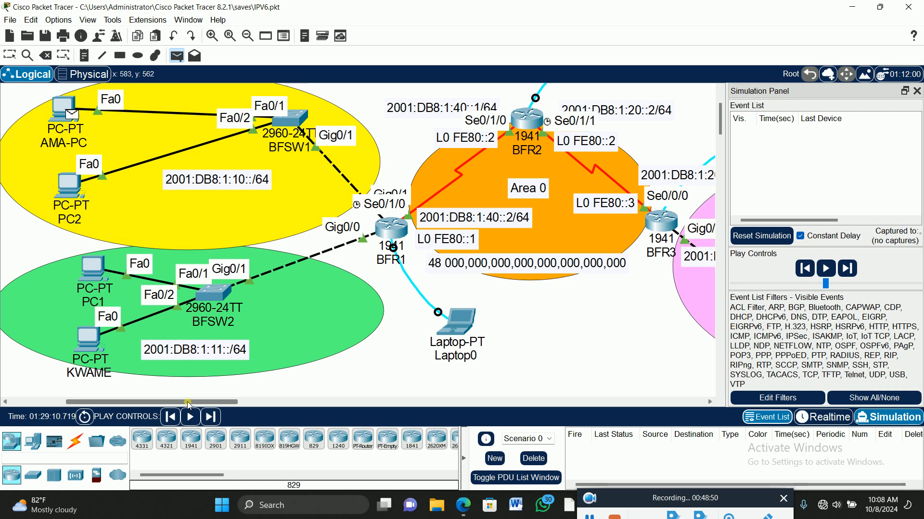
left_click_drag(188, 402, 234, 402)
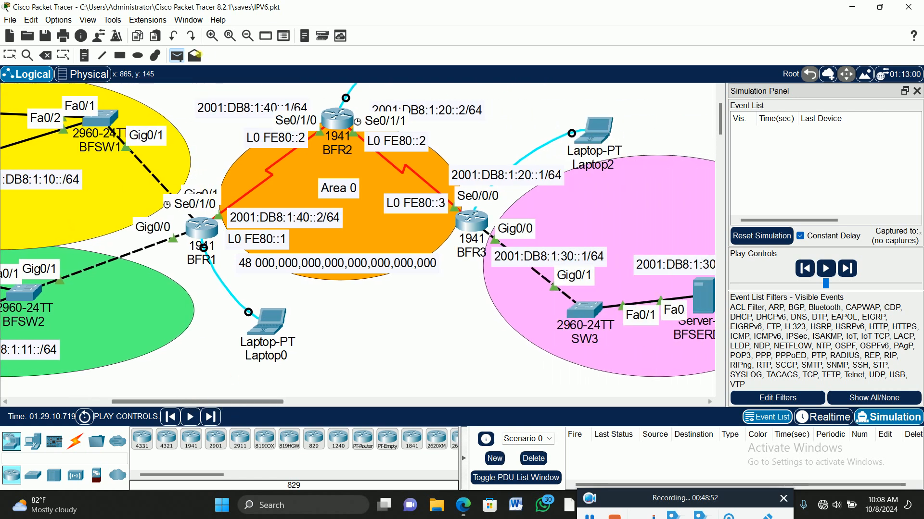
left_click(248, 36)
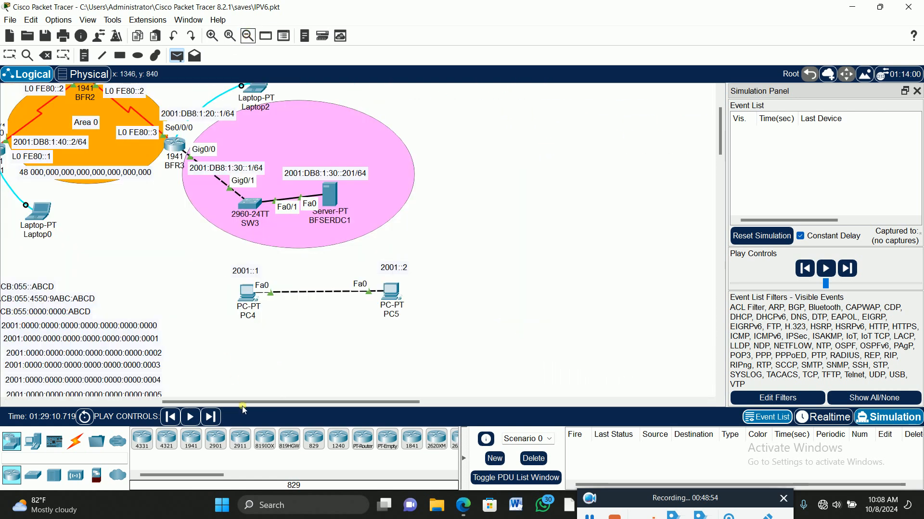
left_click_drag(243, 402, 155, 402)
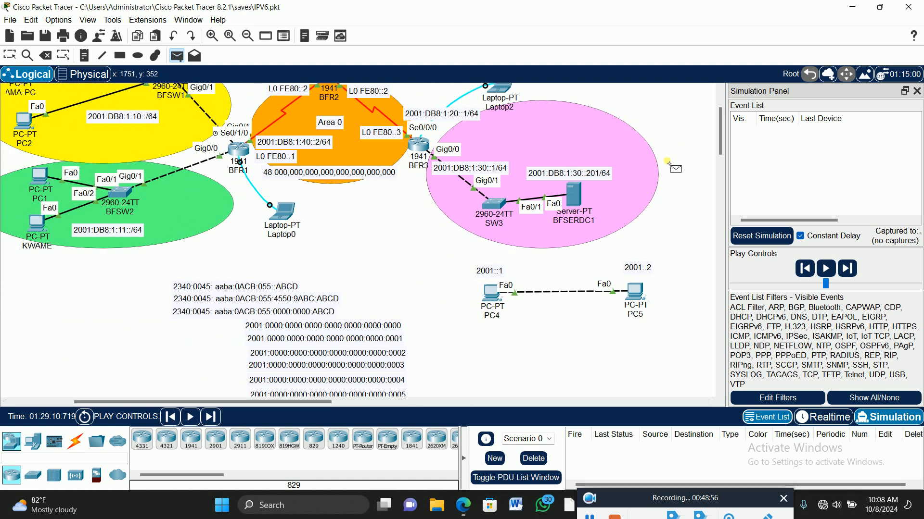
scroll(667, 163, "up", 3)
left_click_drag(312, 404, 296, 403)
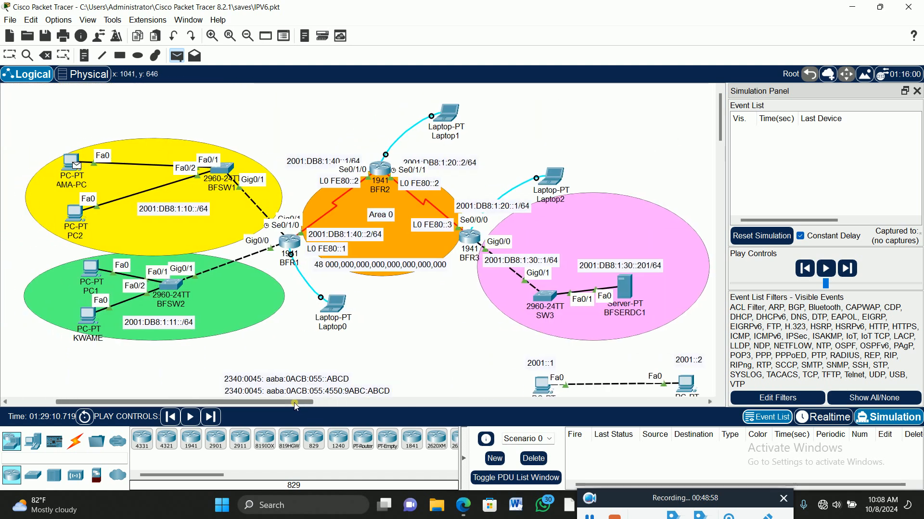
left_click(624, 288)
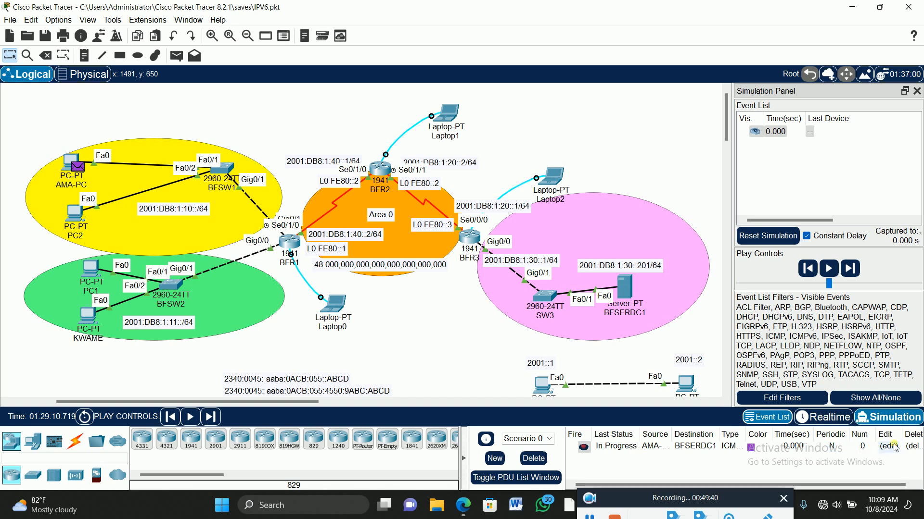
Review the PDU's entry in the PDU list and play the simulation
left_click_drag(695, 485, 777, 485)
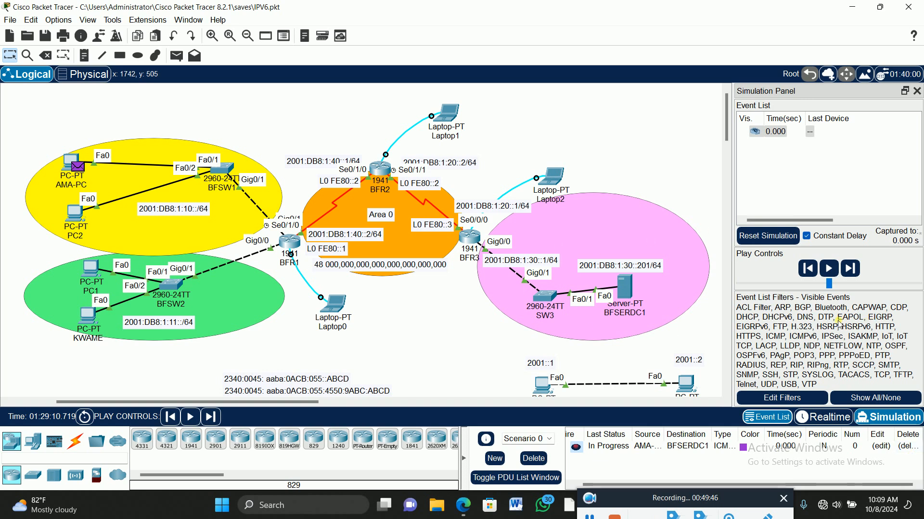
left_click(833, 274)
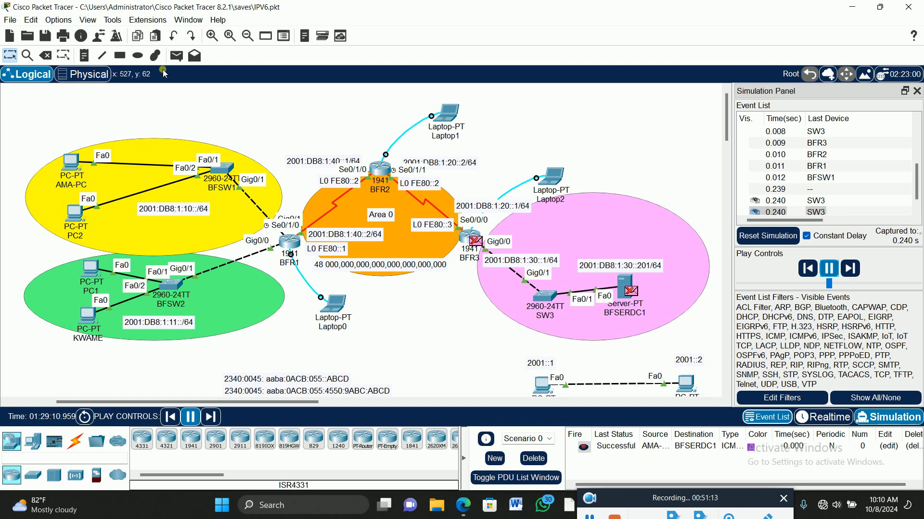
Add a second simple PDU from the PC on BFSW2 port Fa0/2 to server BFSERDC1 while the simulation plays
left_click(176, 56)
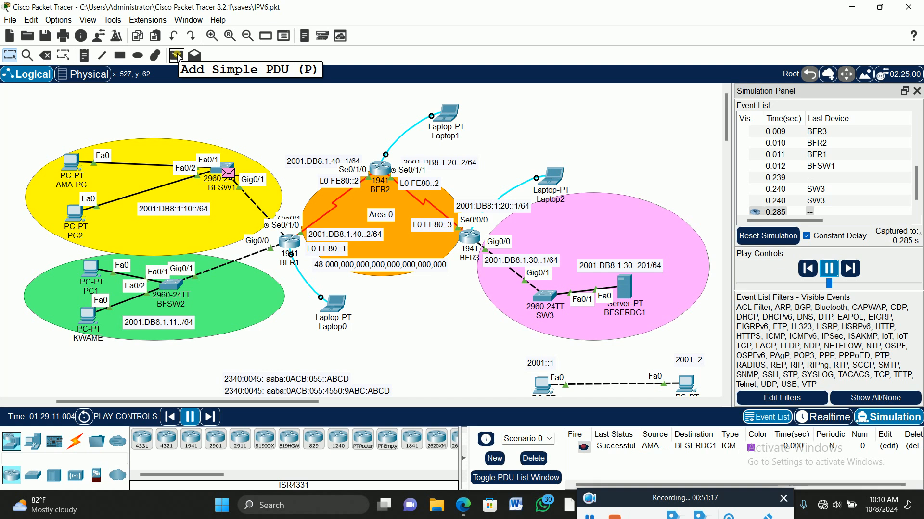
left_click(177, 56)
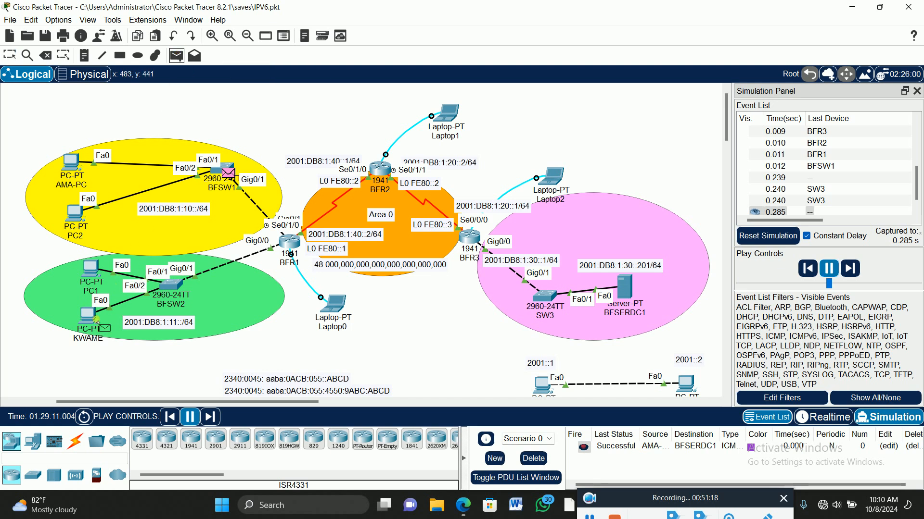
left_click(88, 316)
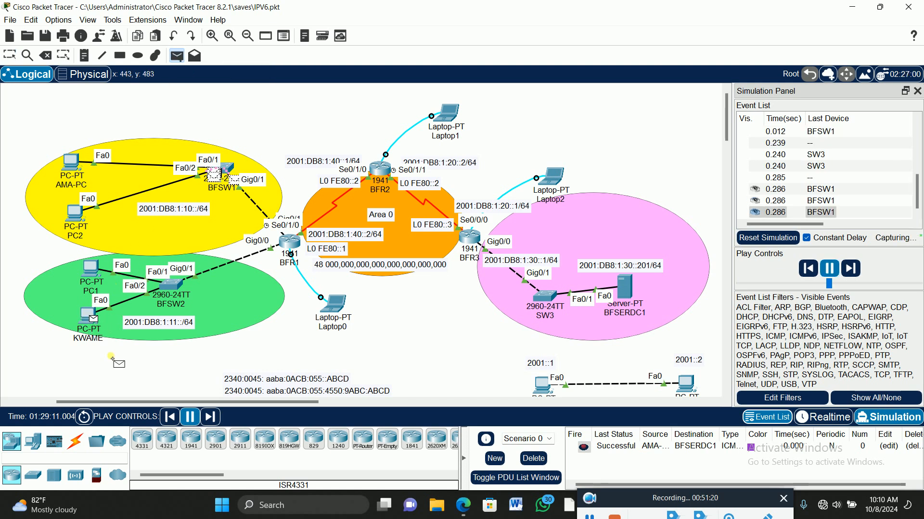
left_click(628, 292)
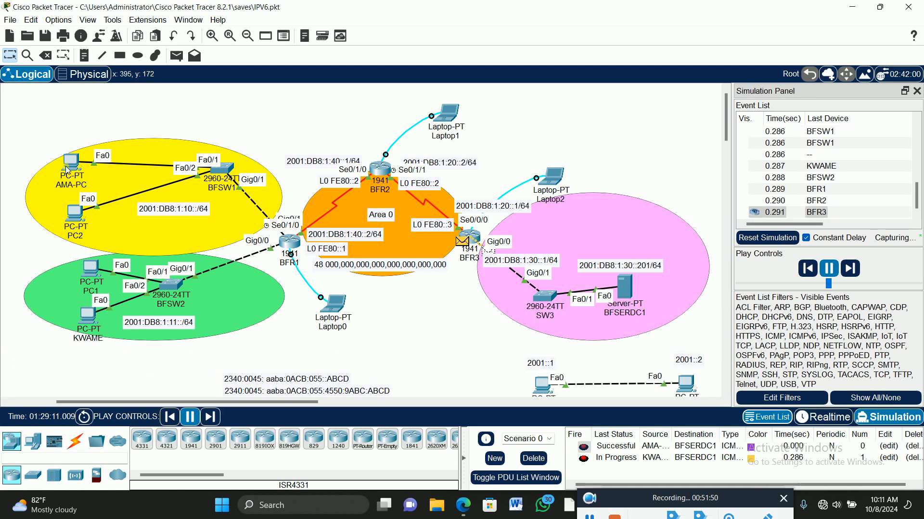
Review the PDU list and the ping output of the PC on BFSW2 port Fa0/2, and return to Realtime mode
mouse_move(68, 169)
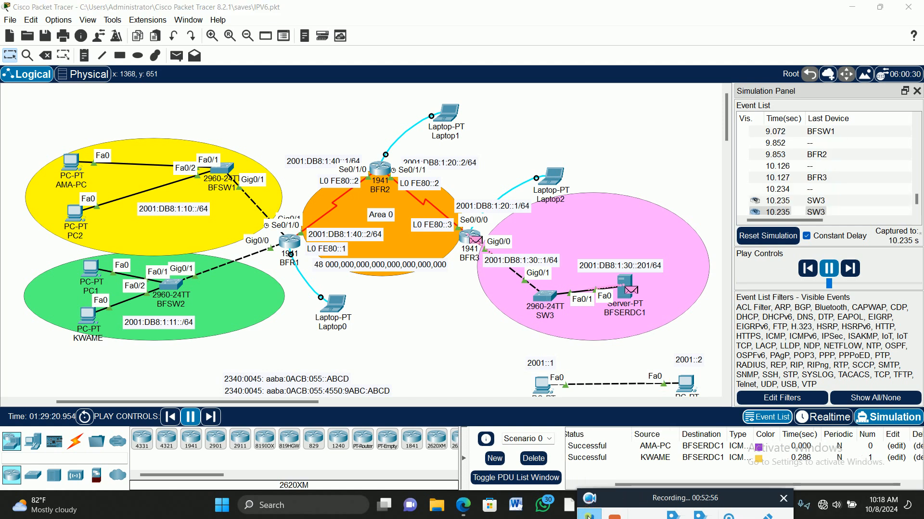
scroll(693, 471, "right", 2)
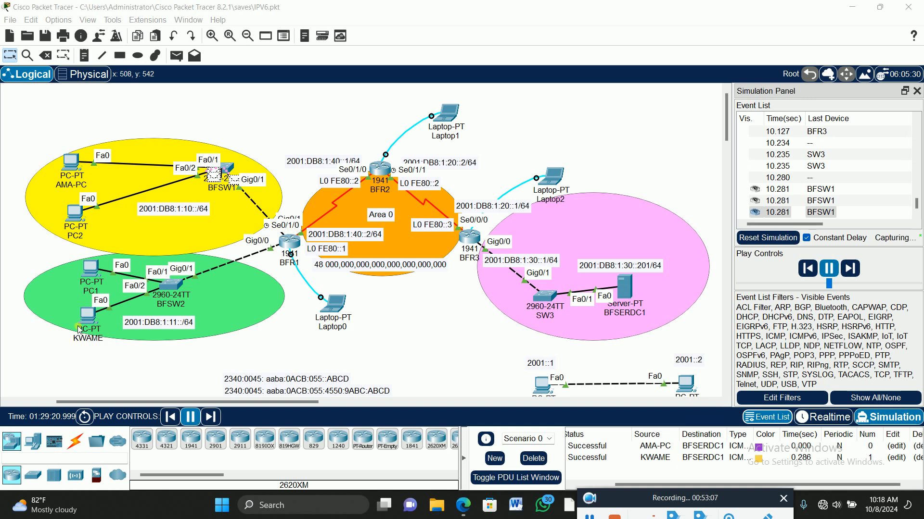
left_click(88, 318)
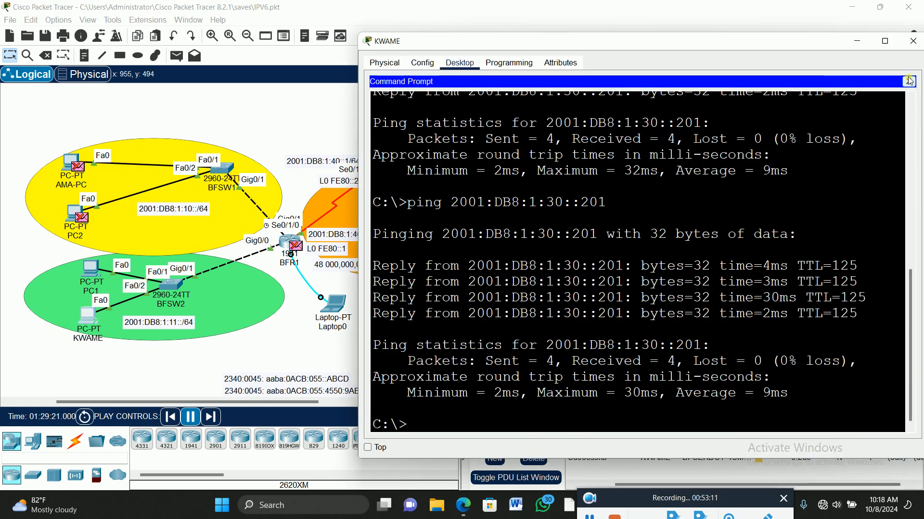
left_click(914, 42)
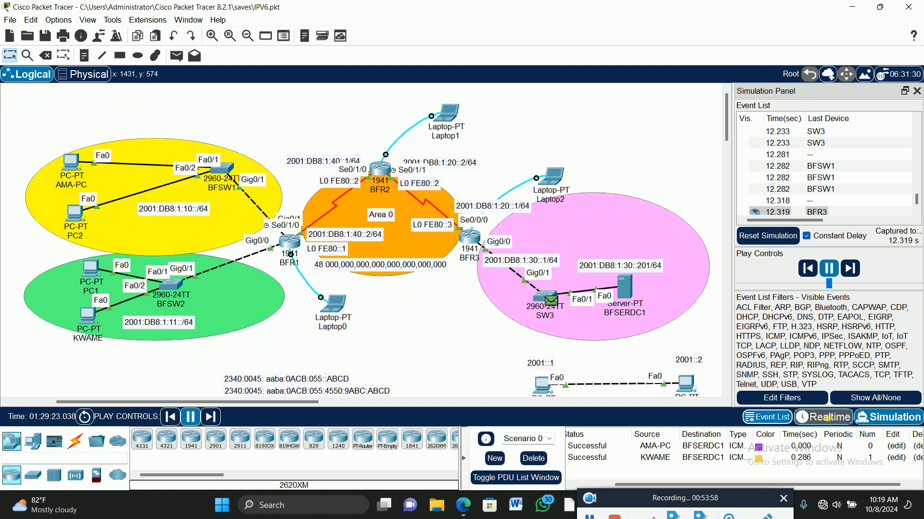
left_click(824, 418)
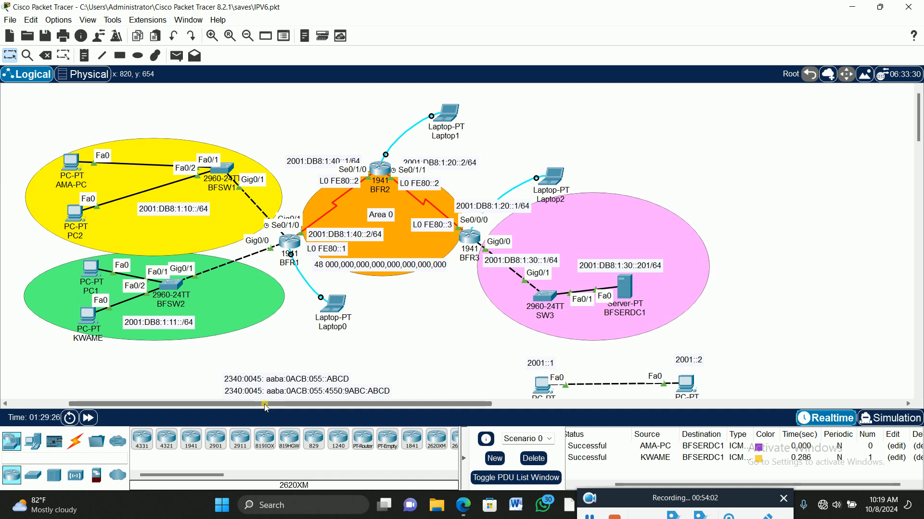
Open a terminal session to router BFR3 from Laptop2 with the default port configuration
left_click(214, 38)
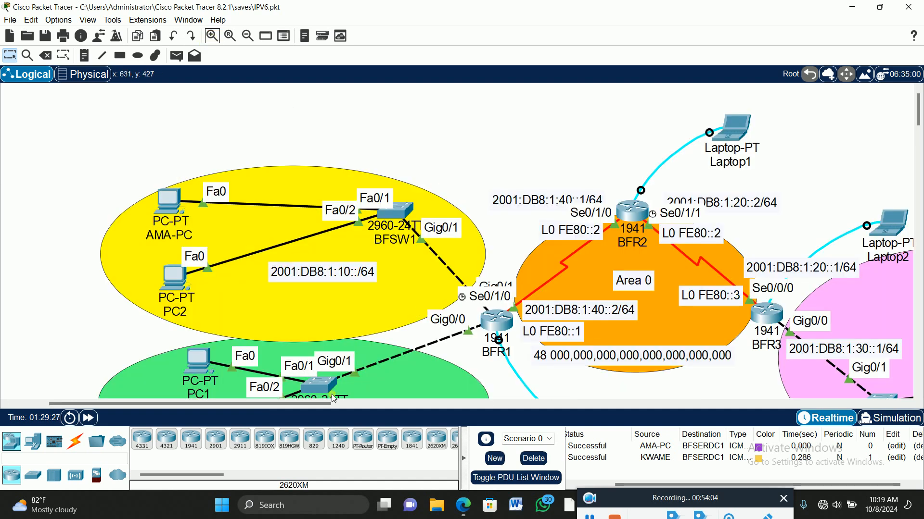
scroll(359, 359, "down", 2)
left_click_drag(268, 403, 408, 403)
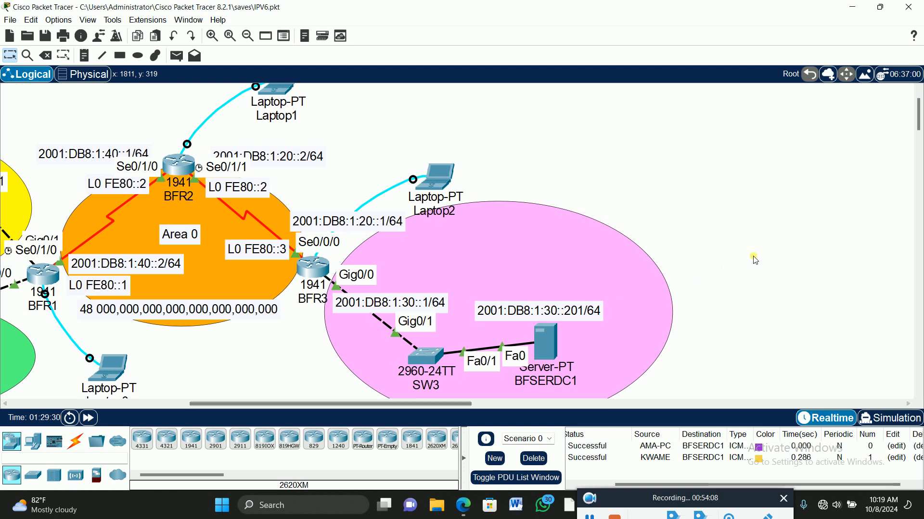
scroll(754, 260, "down", 2)
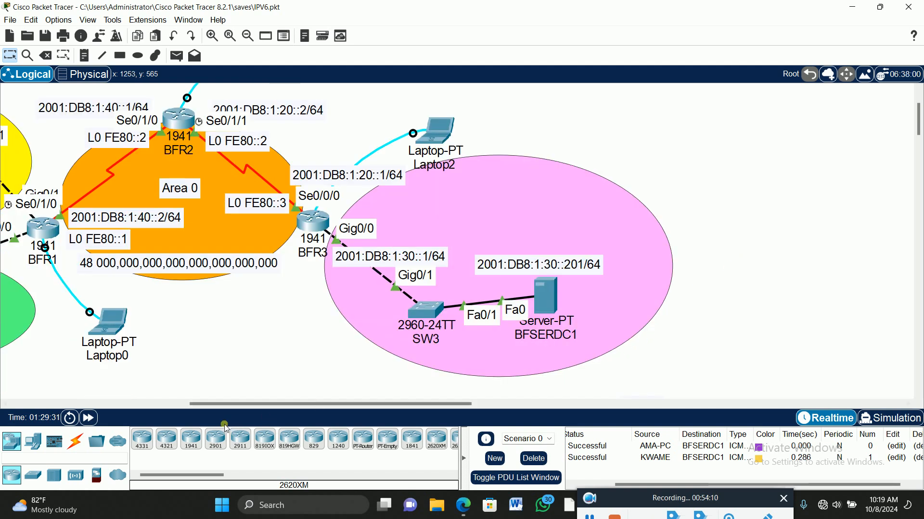
mouse_move(225, 404)
left_mouse_down()
mouse_move(247, 404)
mouse_move(238, 405)
left_mouse_up()
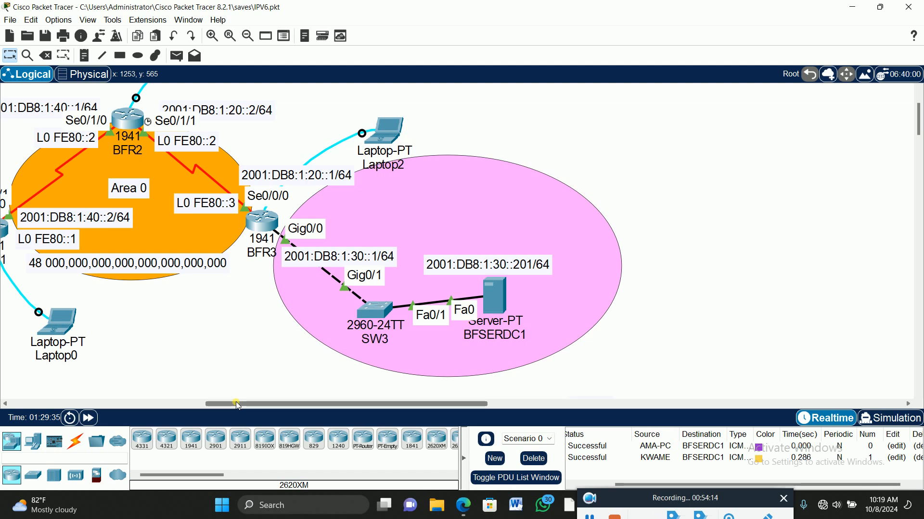
left_click(588, 512)
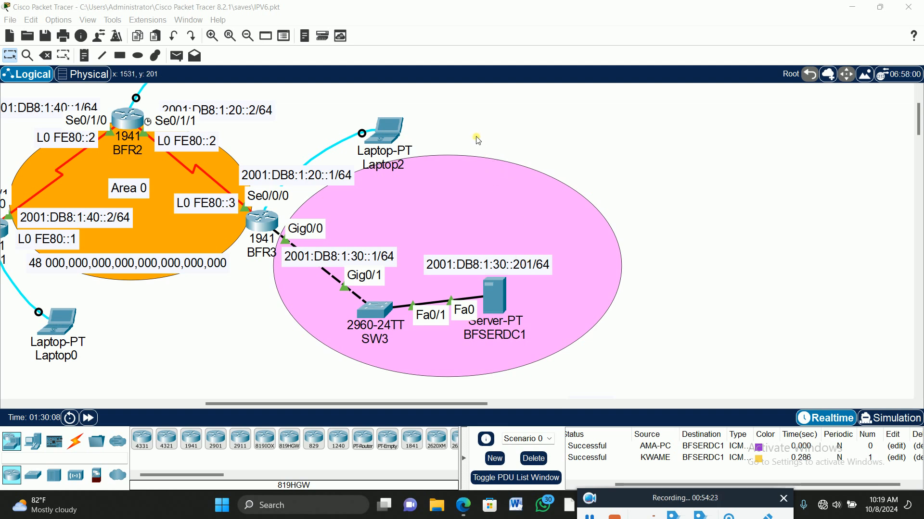
left_click(391, 134)
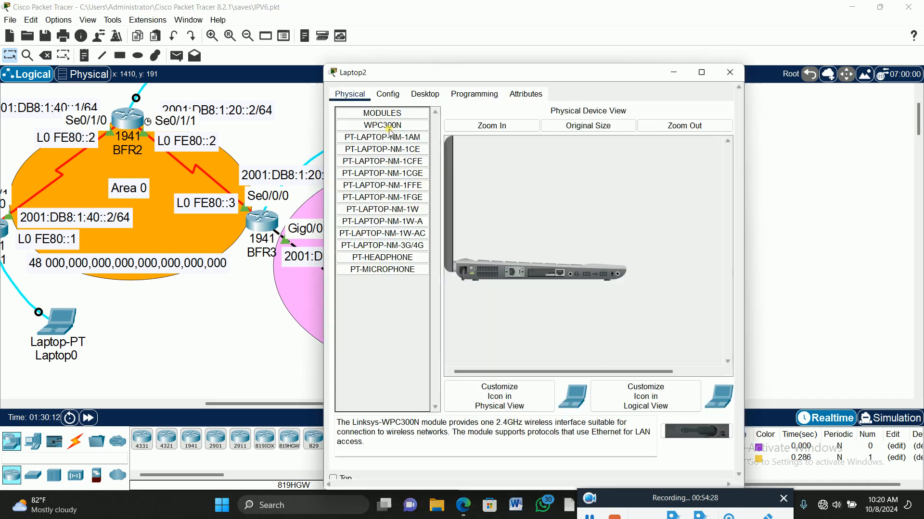
left_click_drag(486, 76, 583, 39)
left_click_drag(333, 407, 372, 401)
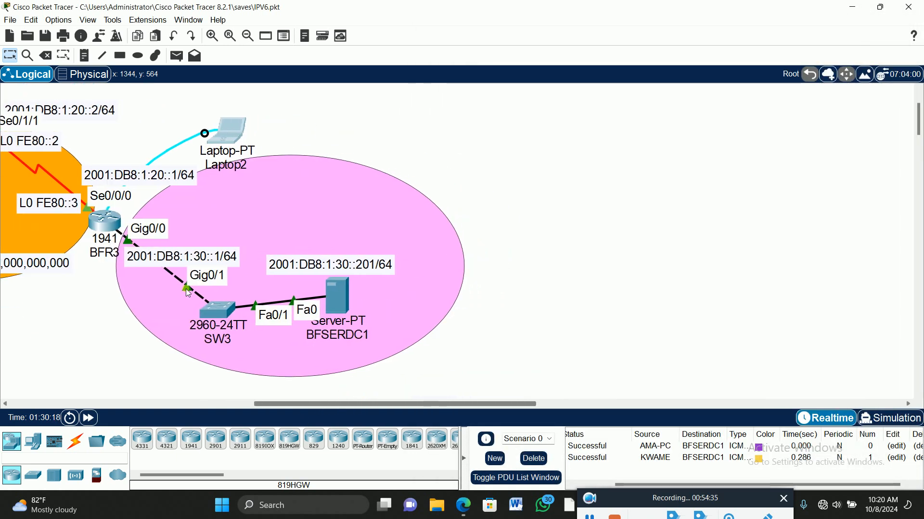
left_click(231, 129)
left_click(527, 55)
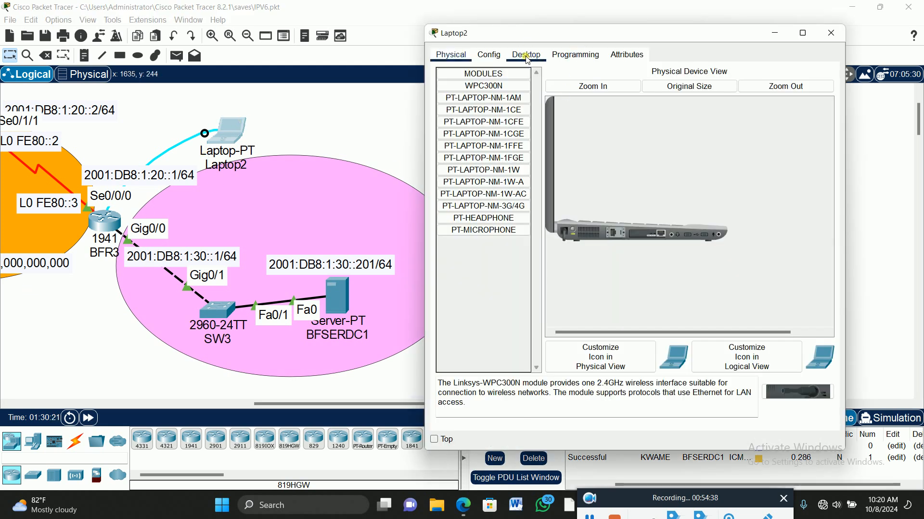
left_click(625, 108)
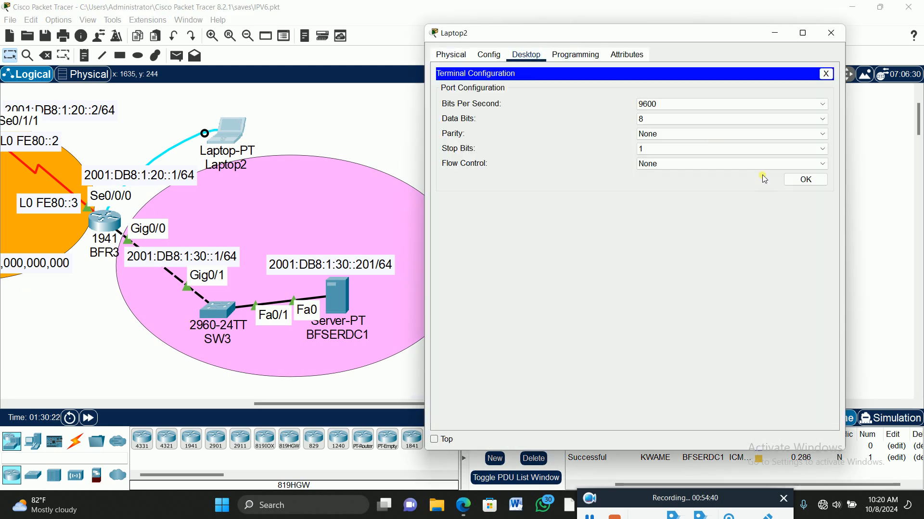
left_click(804, 180)
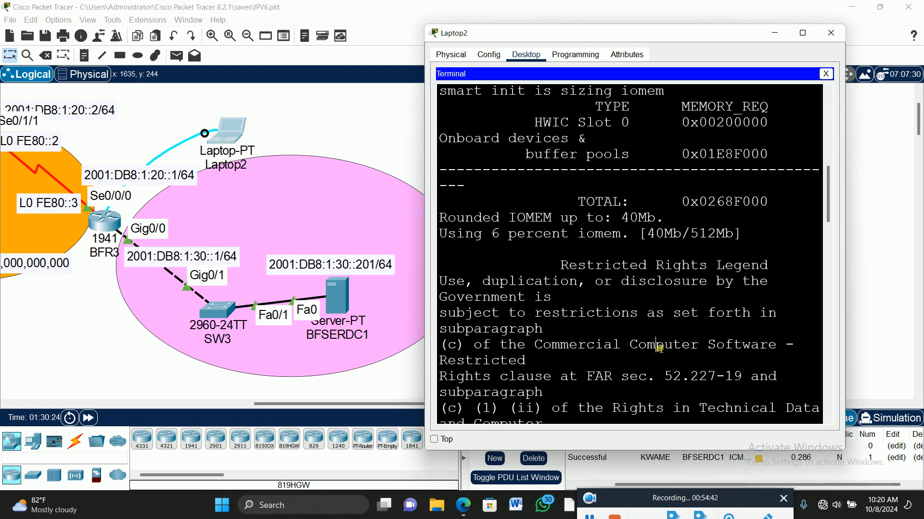
Enter privileged mode and global configuration mode on BFR3 with the commands en and config t
key("Return")
key("Return")
key("Return")
key("Return")
type("e")
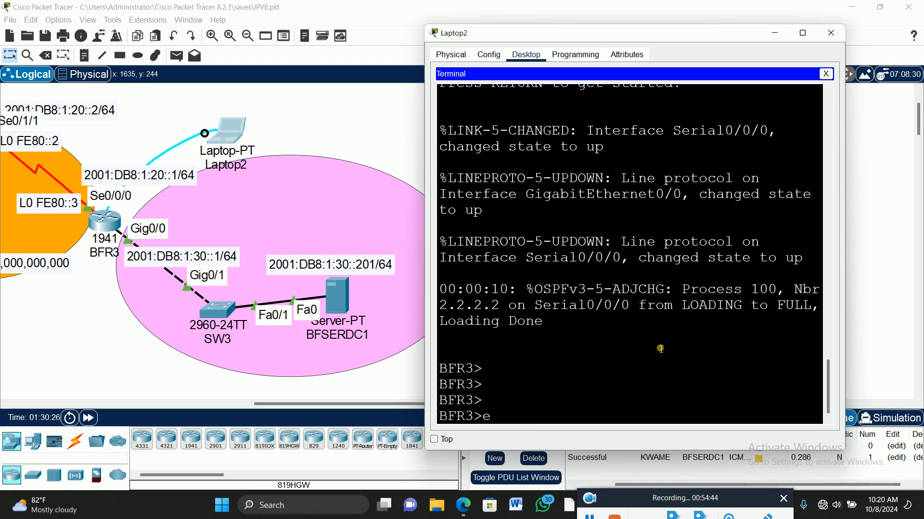
type("n")
key("Return")
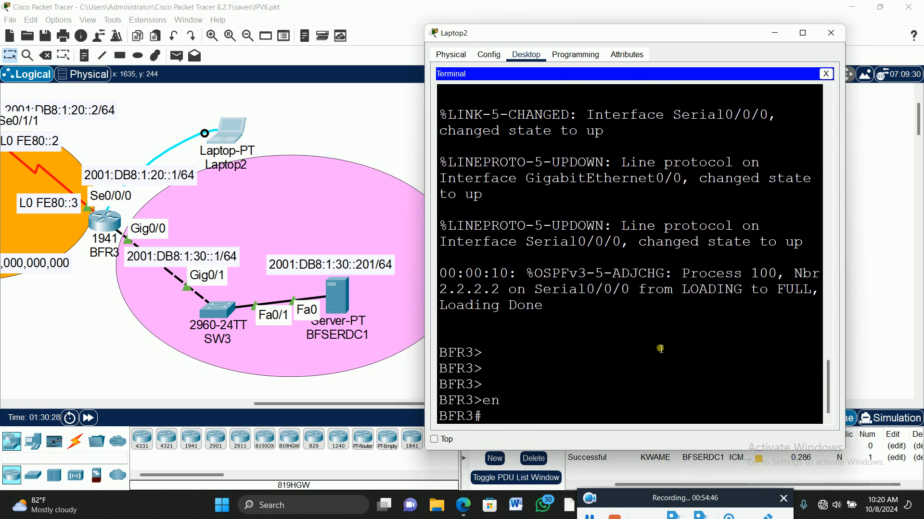
type("config t")
key("Return")
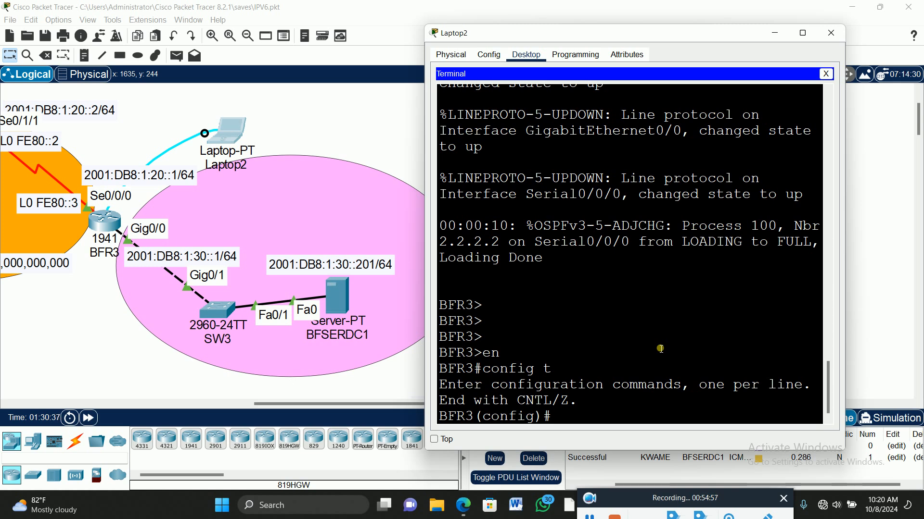
Create an IPv6 access list named BLOCK-ICMP on BFR3, consulting the command help for the name argument
type("ipv")
key("Tab")
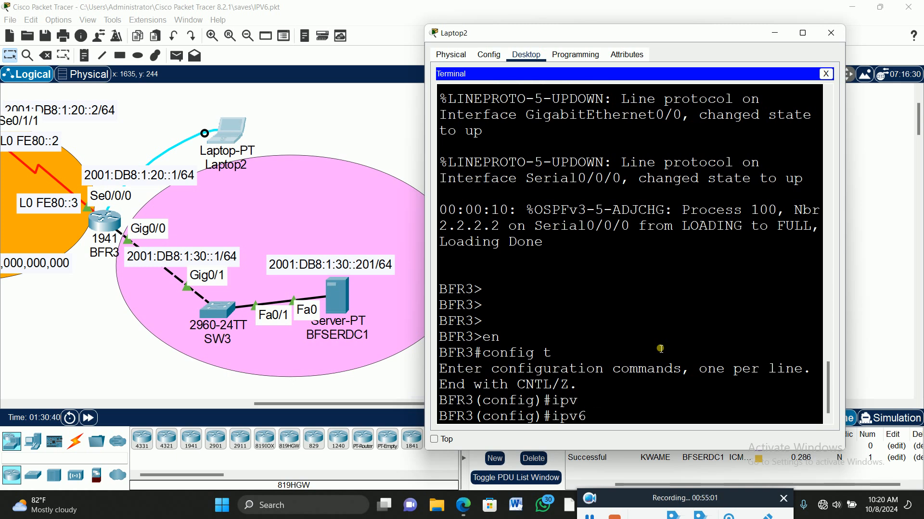
type("acc")
key("Tab")
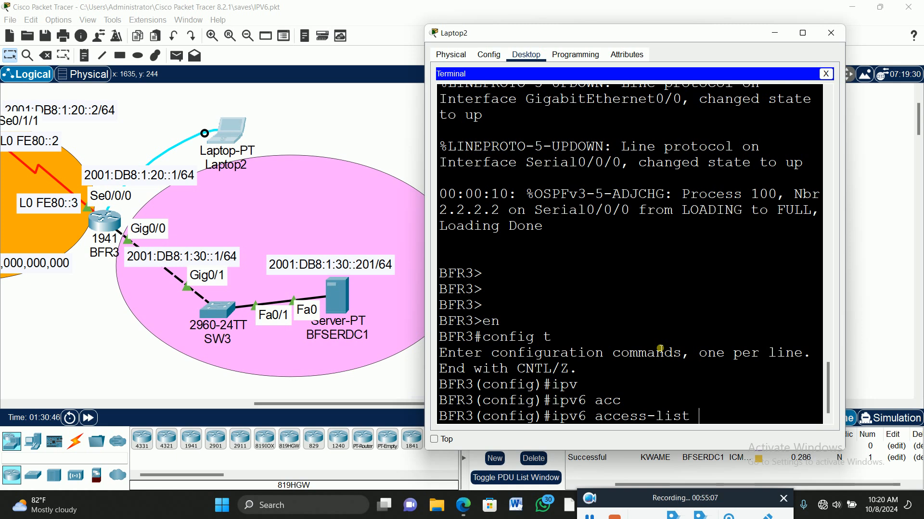
type("ex")
key("Tab")
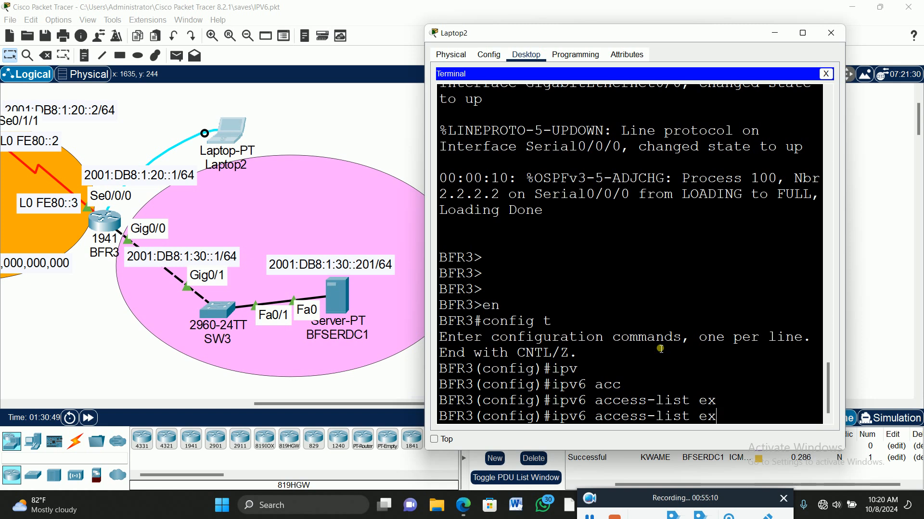
key("BackSpace")
key("BackSpace")
type("?")
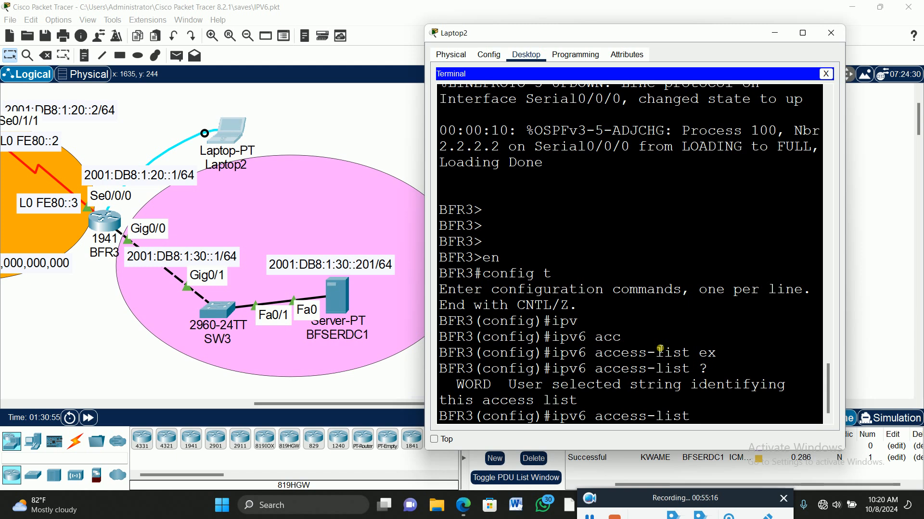
type("BLOCK-")
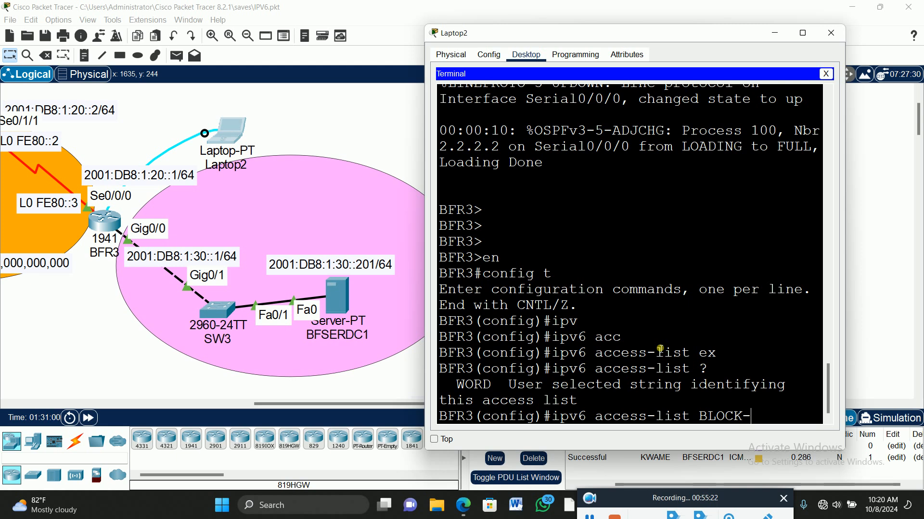
type("ICMP")
key("Return")
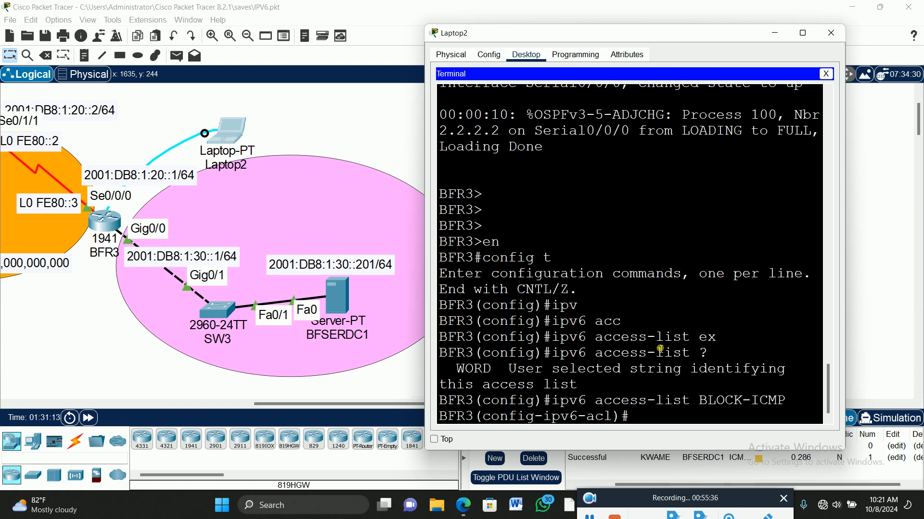
Check the protocol options for deny and add the rule deny icmp any any to the BLOCK-ICMP list
type("den")
key("Tab")
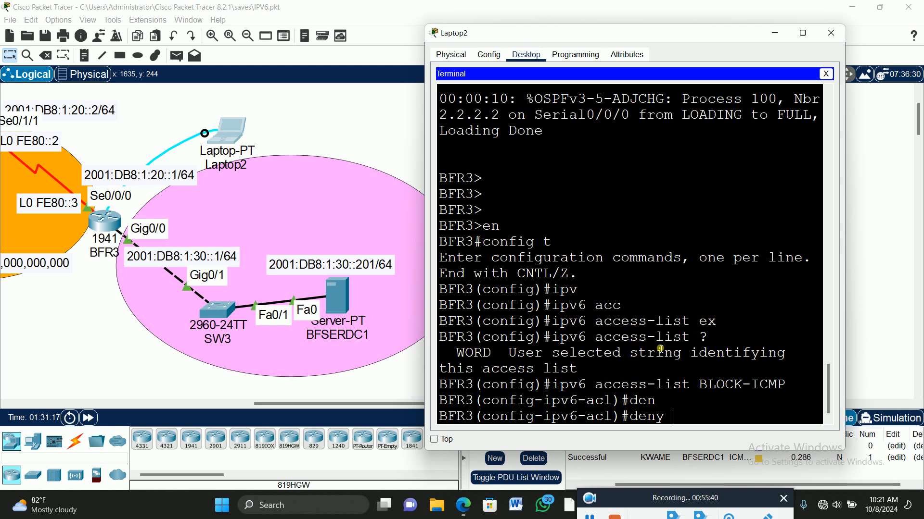
type("?")
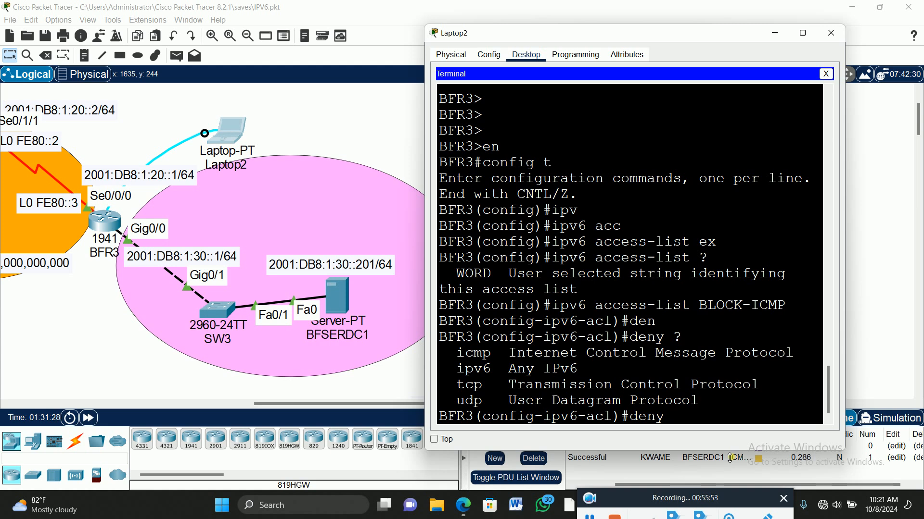
type("ic")
key("Tab")
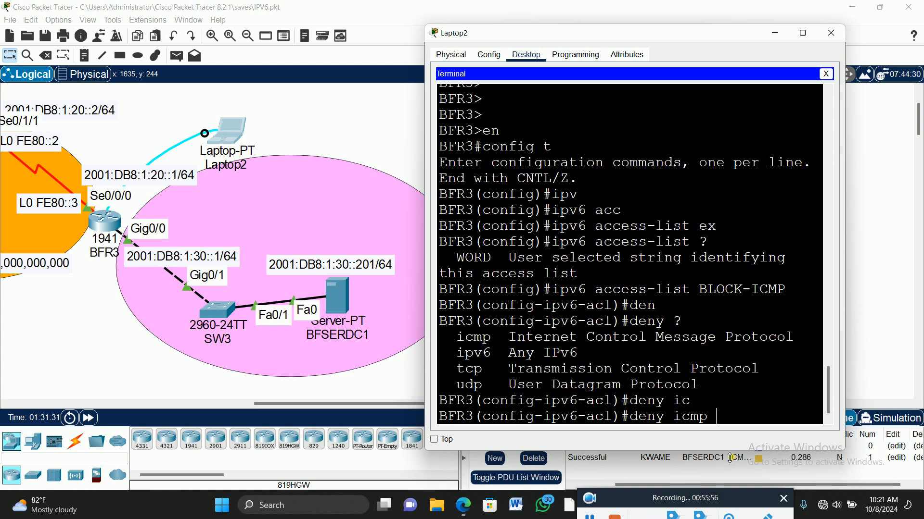
type("an")
key("Tab")
type("an")
key("Tab")
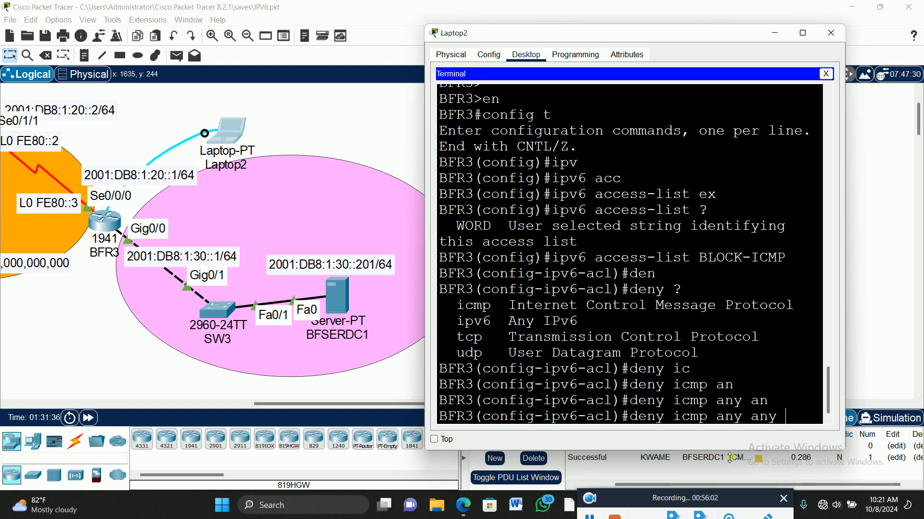
key("Return")
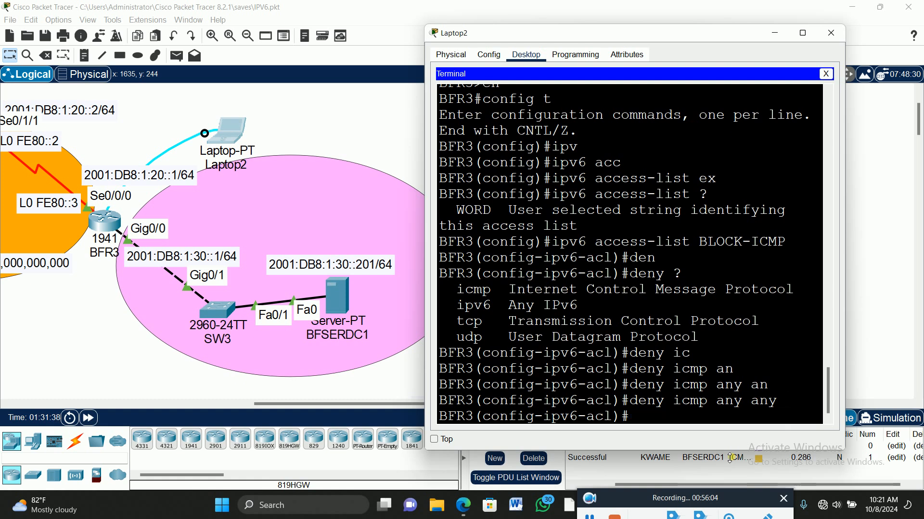
Write the rule permit ipv6 any any for the BLOCK-ICMP list and compare it with the deny rule
type("per")
key("Tab")
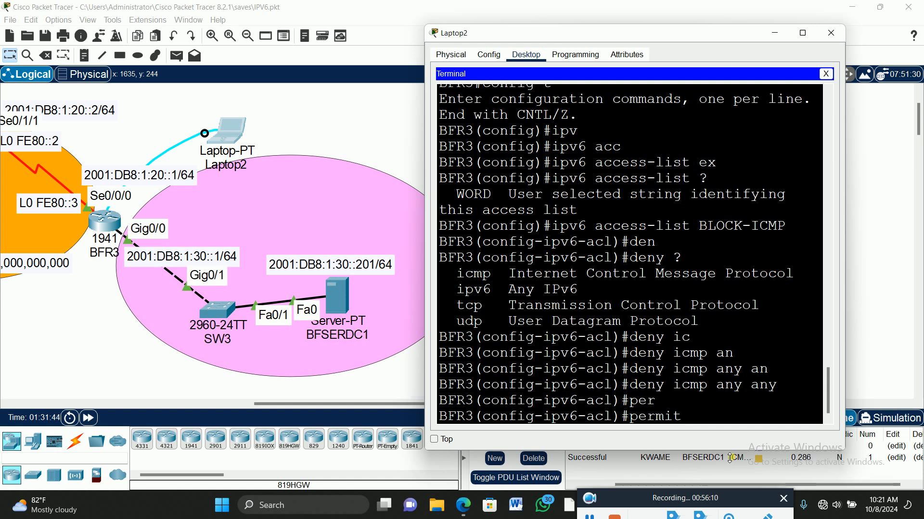
type("ipv")
key("Tab")
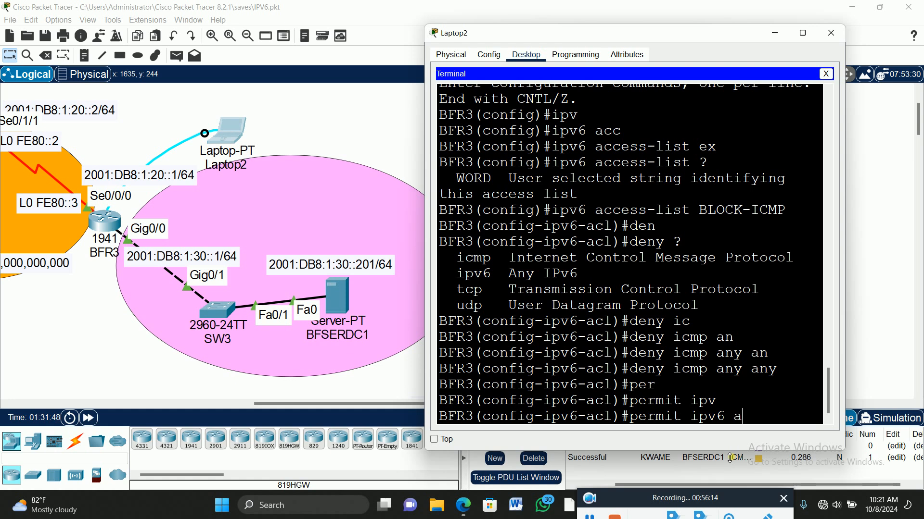
type("an")
key("Tab")
type("an")
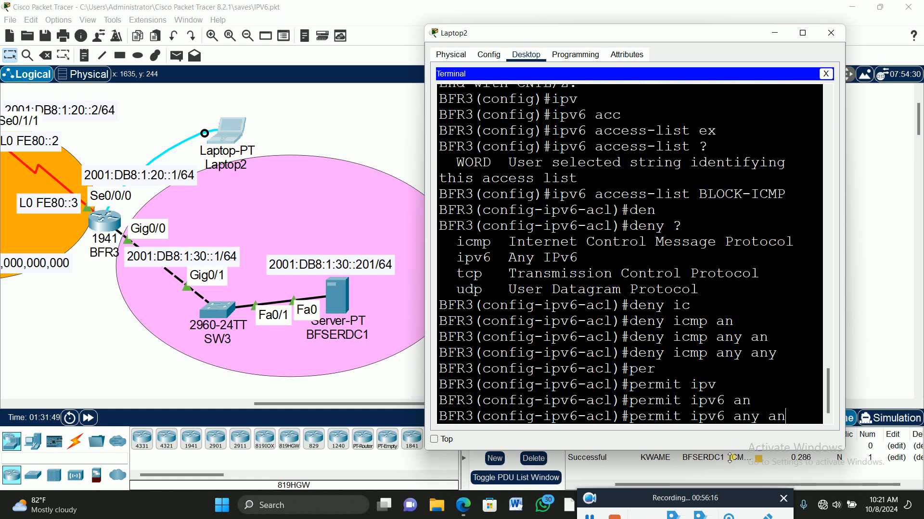
key("Tab")
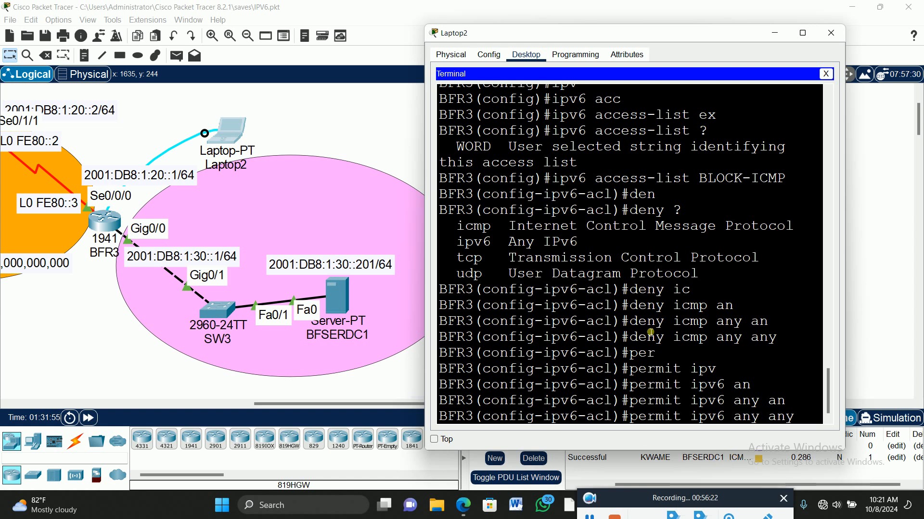
left_click_drag(629, 339, 785, 345)
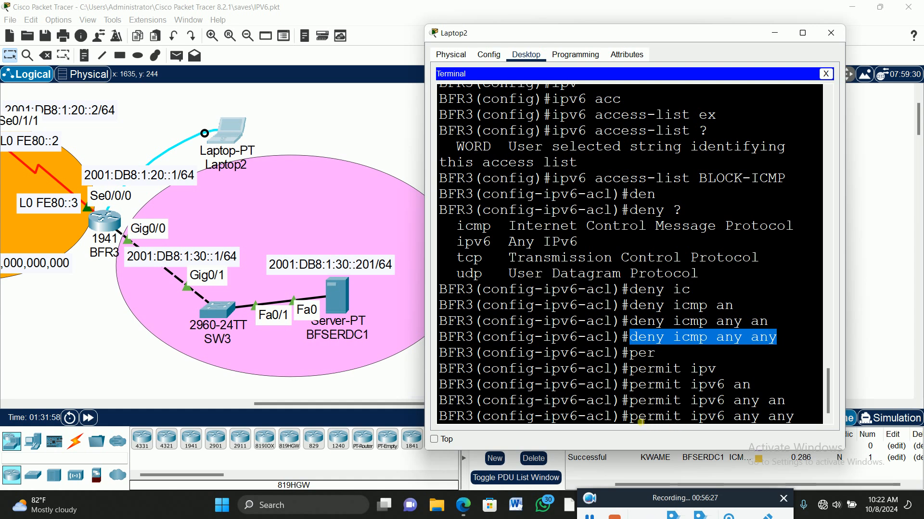
left_click_drag(631, 418, 805, 417)
left_click(802, 417)
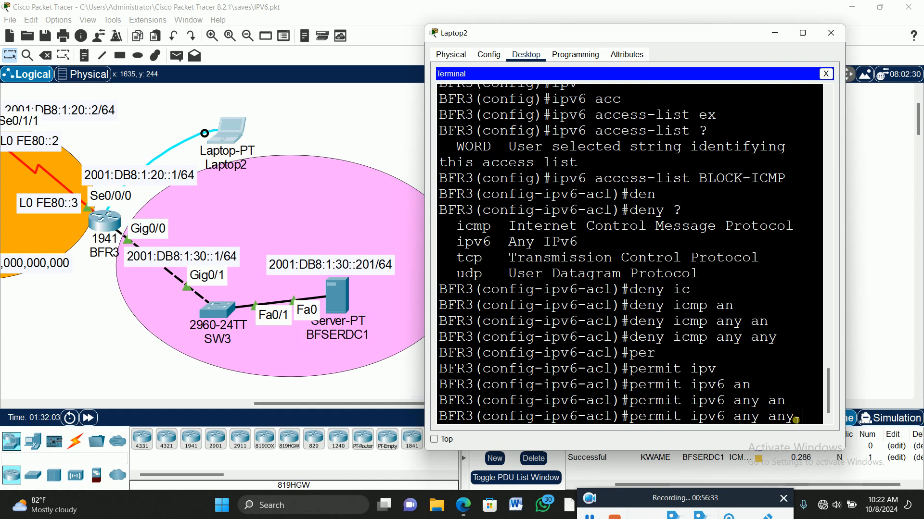
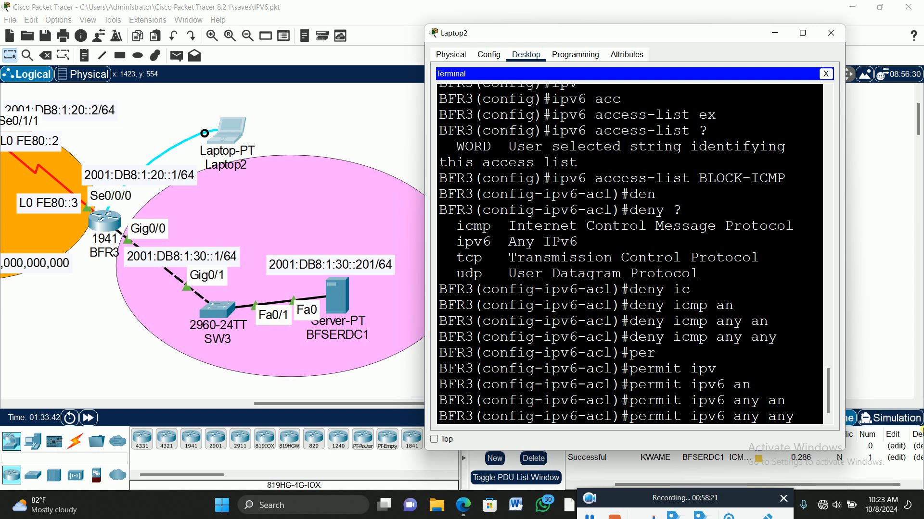
Submit the permit ipv6 any any rule in the BLOCK-ICMP list and exit to global configuration mode on BFR3
key("Return")
type("exit")
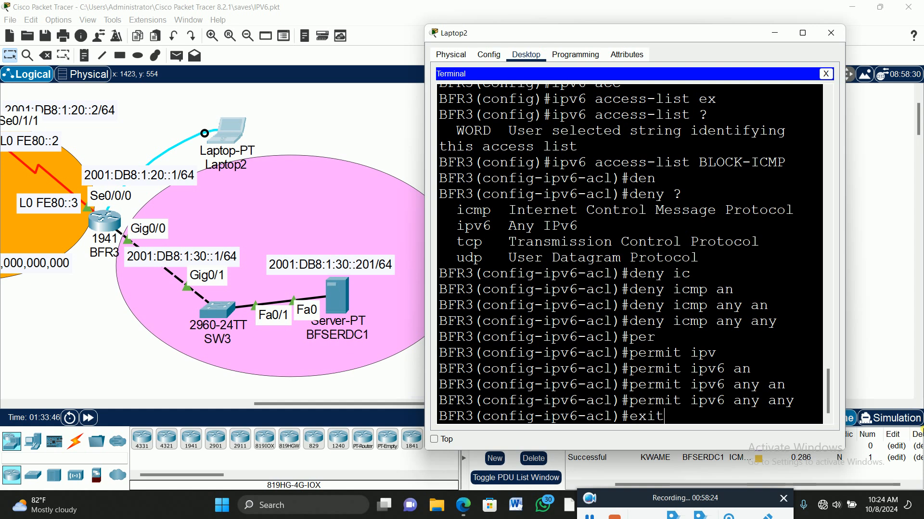
key("Return")
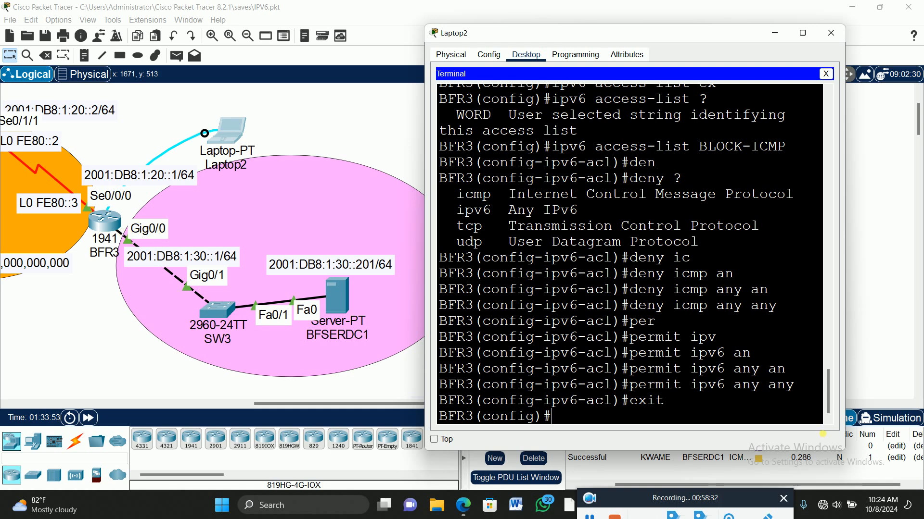
Enter interface configuration mode for gig0/0 on BFR3 with the command int gig0/0
type("int gig")
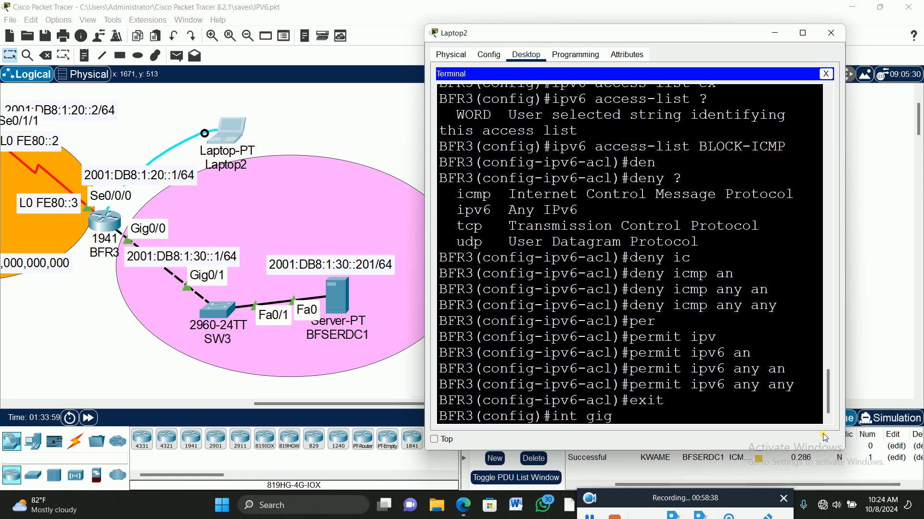
type("0/0")
key("Return")
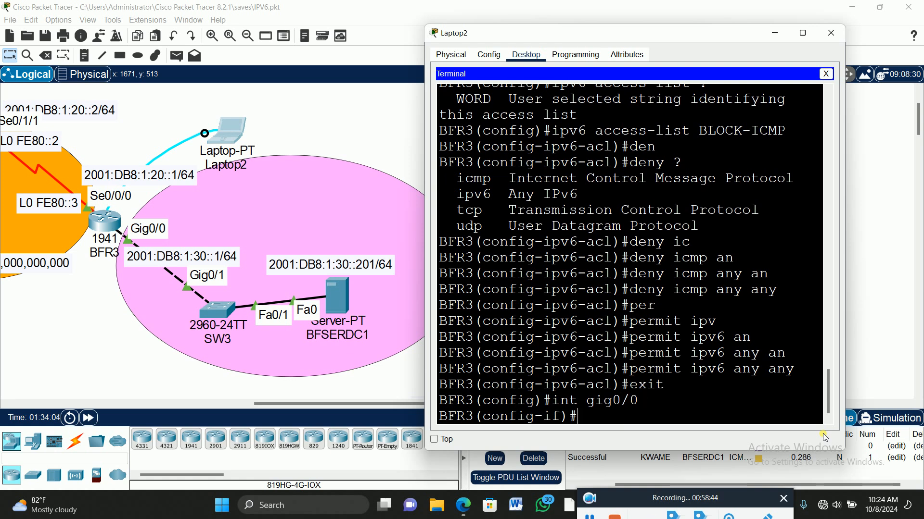
Apply the access list to BFR3's gig0/0 with the command ipv6 traffic-filter BLOCK-ICMP out
type("ipv")
key("Tab")
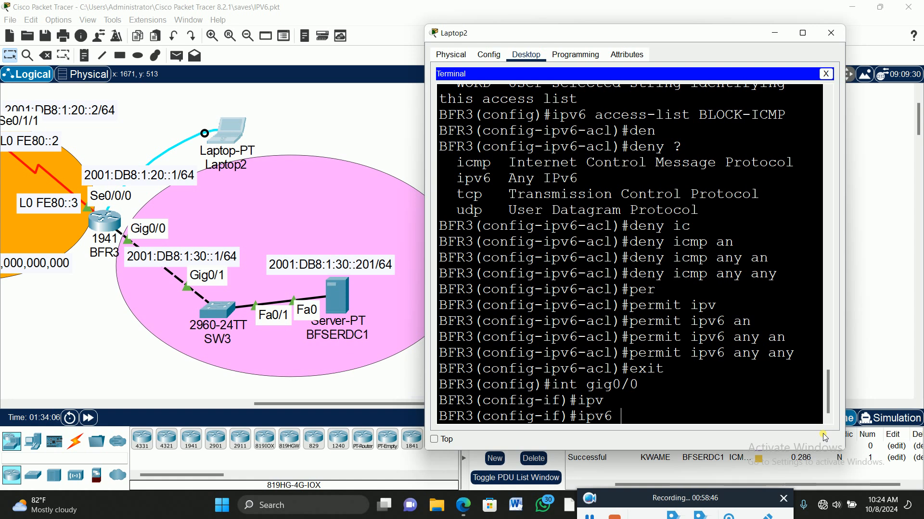
type("tr")
key("Tab")
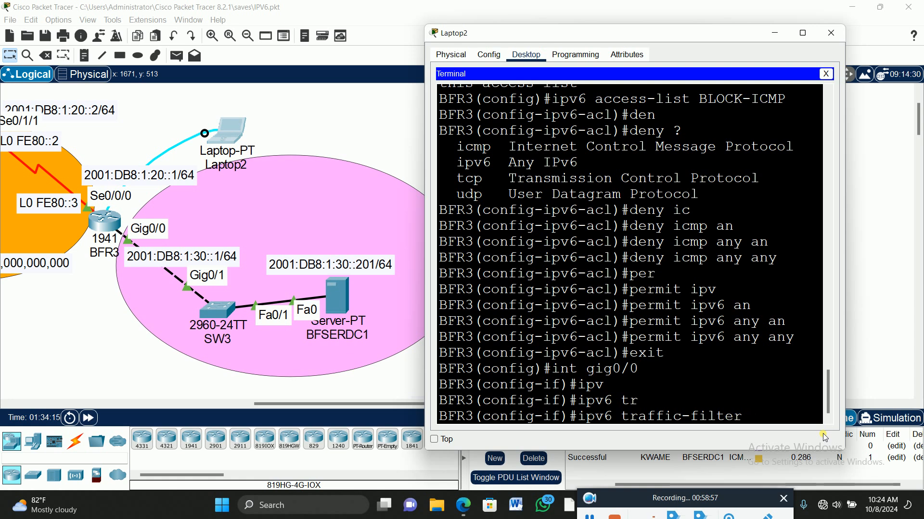
type("BLOCK")
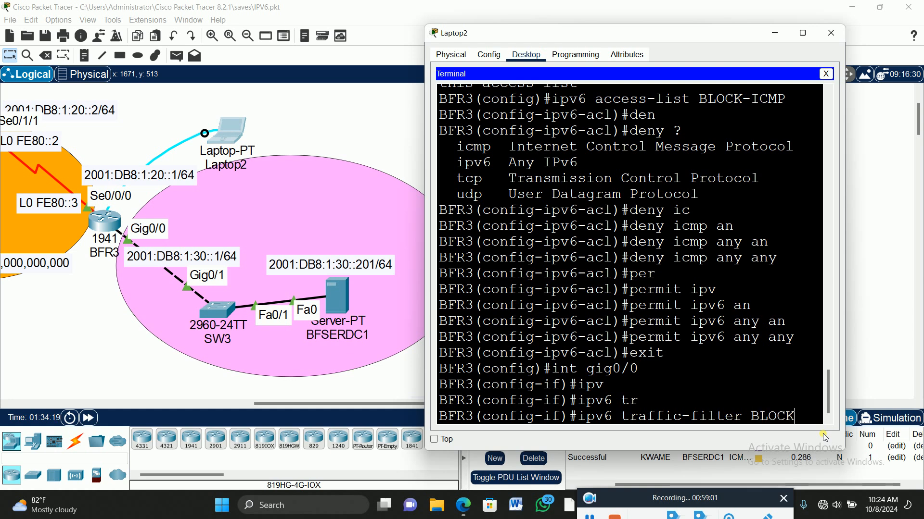
type("-ICMP")
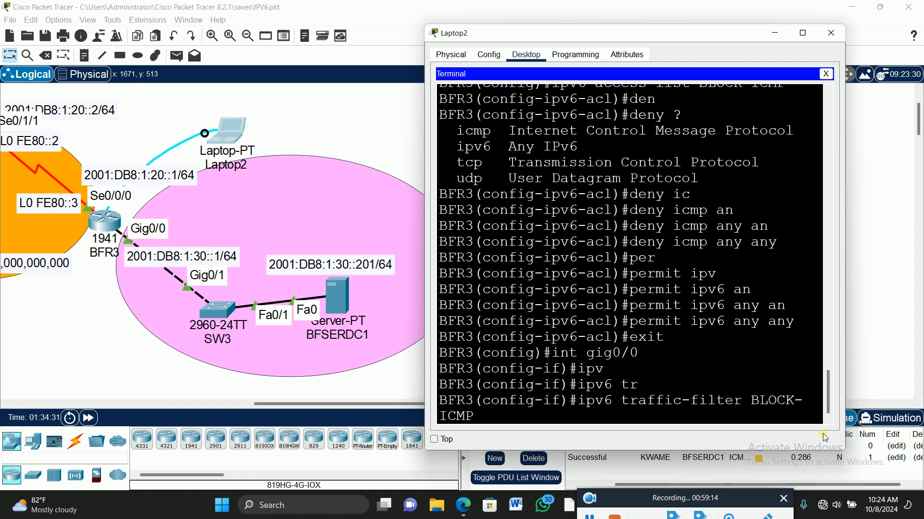
type("out")
key("Return")
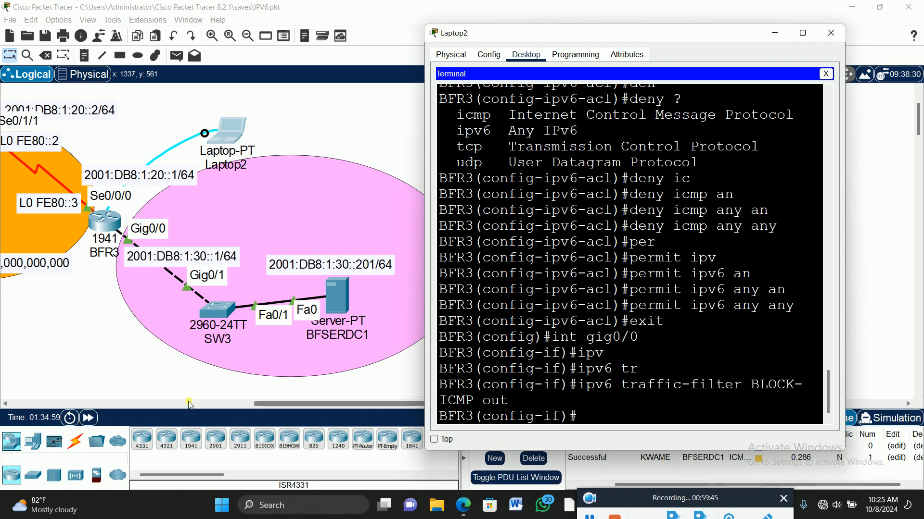
Ping the server at 2001:DB8:1:30::201 from AMA-PC and widen its command prompt window to read the replies
left_click_drag(377, 406, 183, 369)
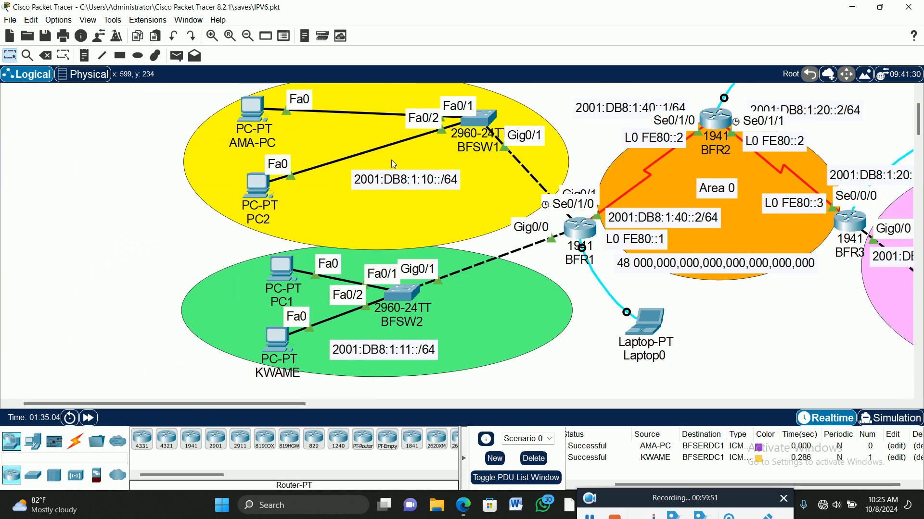
left_click(255, 110)
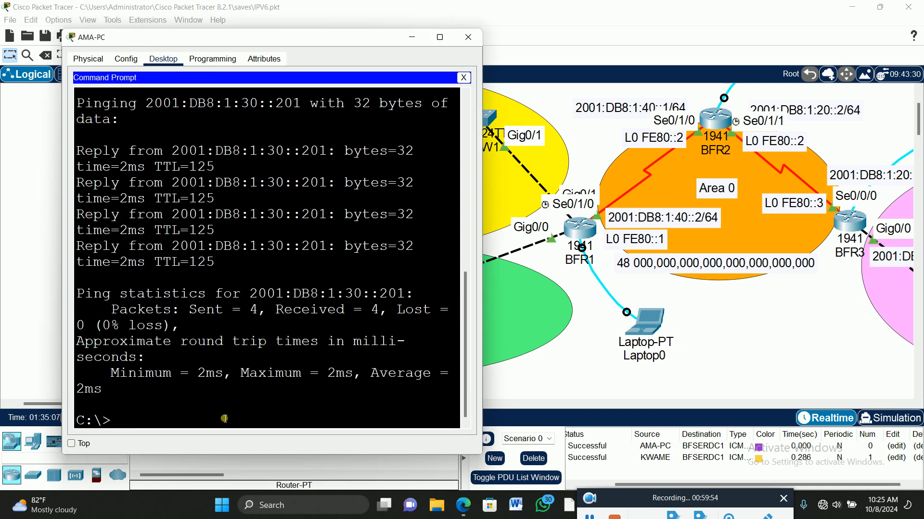
key("Up")
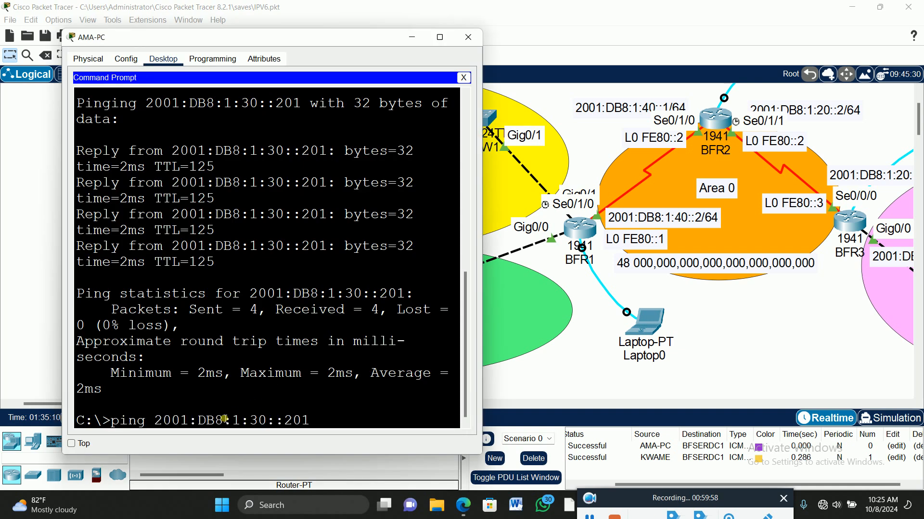
key("Return")
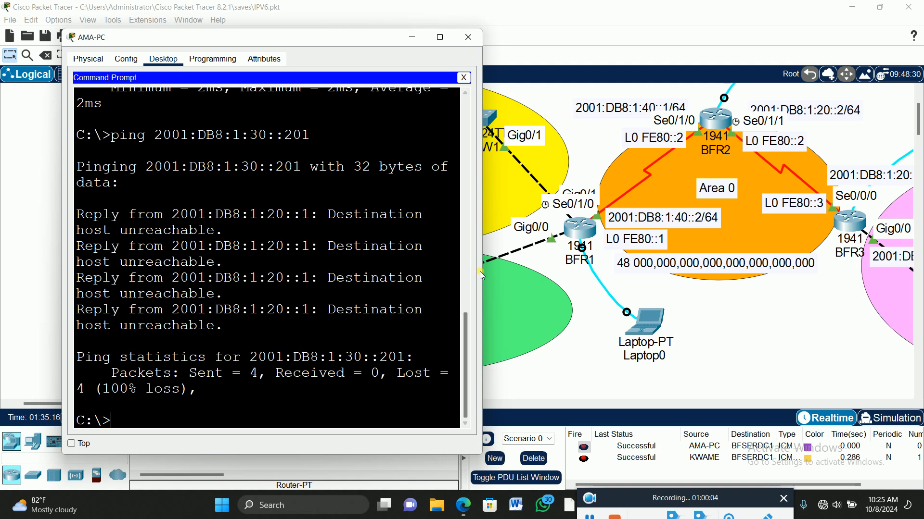
left_click_drag(484, 274, 680, 305)
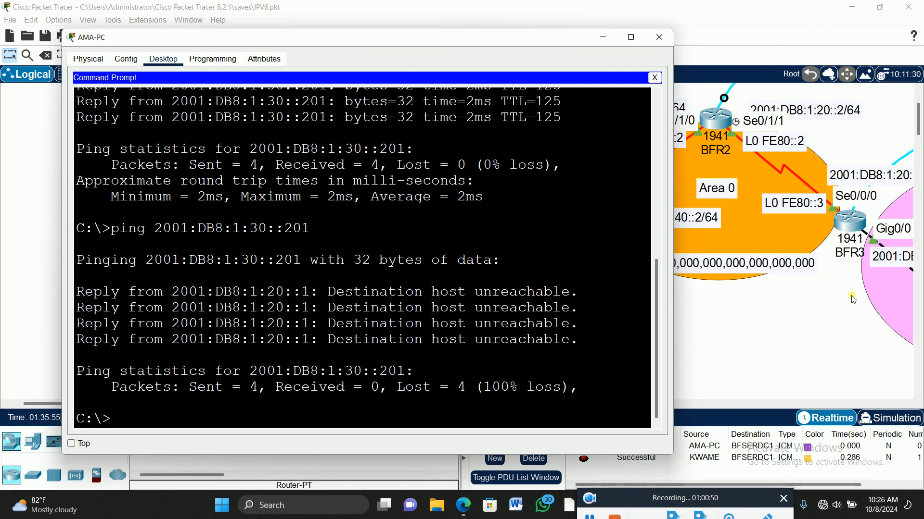
left_click(736, 330)
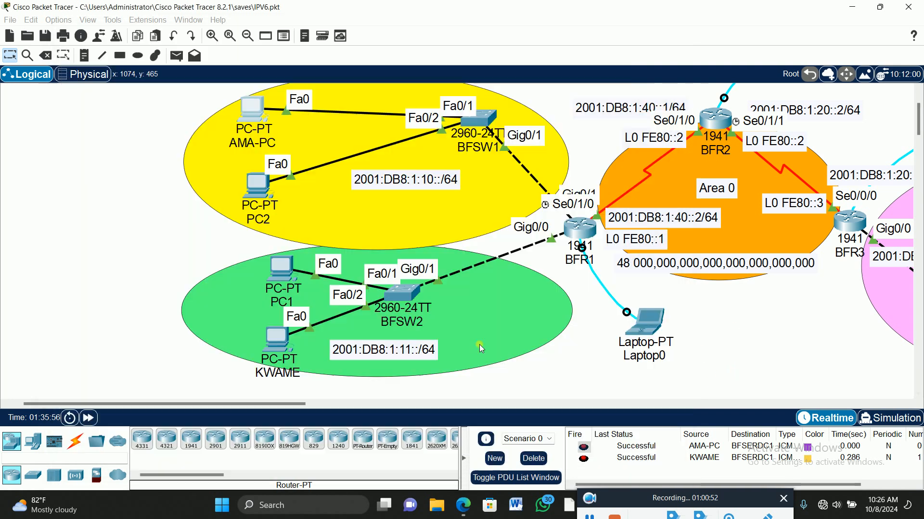
Ping 2001:DB8:1:30::201 from the command prompt of the PC on BFSW2's Fa0/2, with its window maximized, then close it
left_click(276, 335)
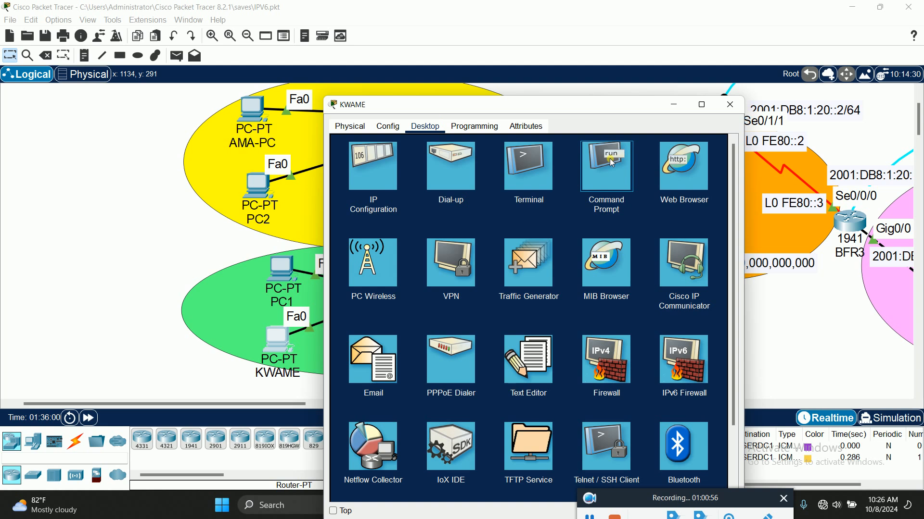
left_click(607, 166)
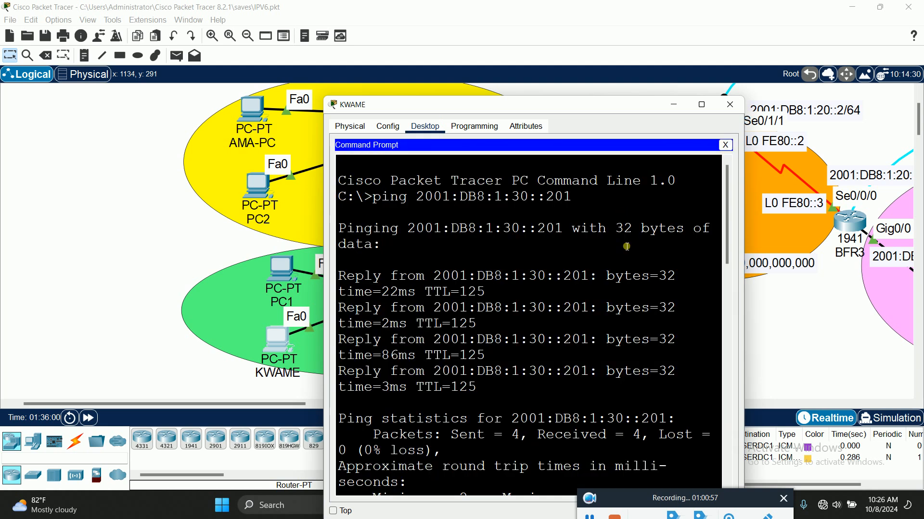
left_click(703, 105)
left_click(413, 452)
key("Return")
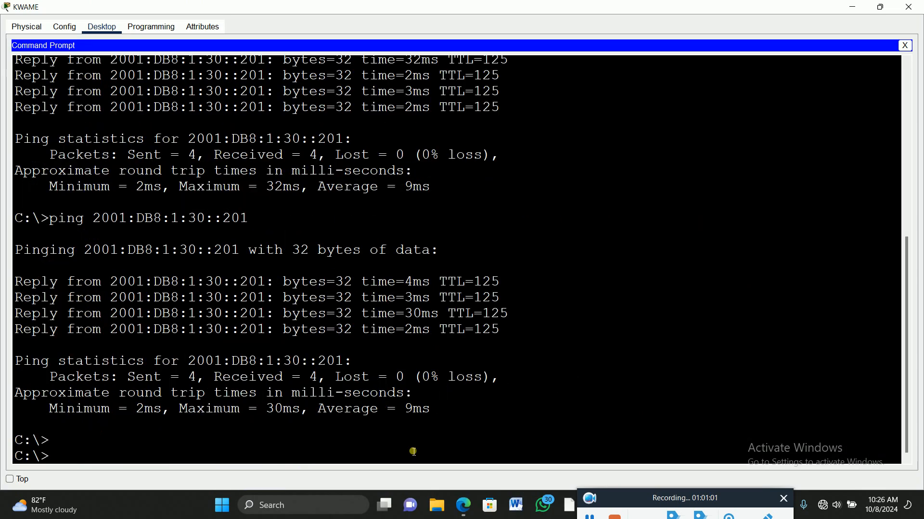
key("Up")
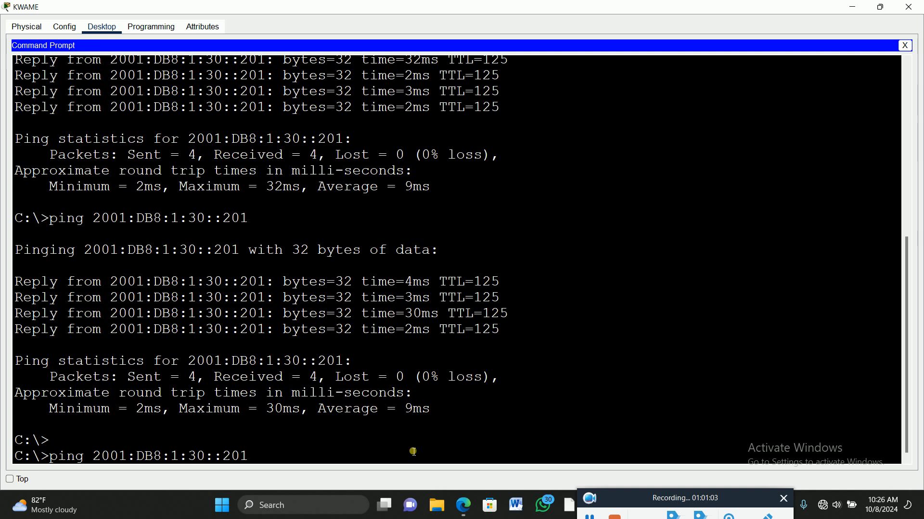
key("Return")
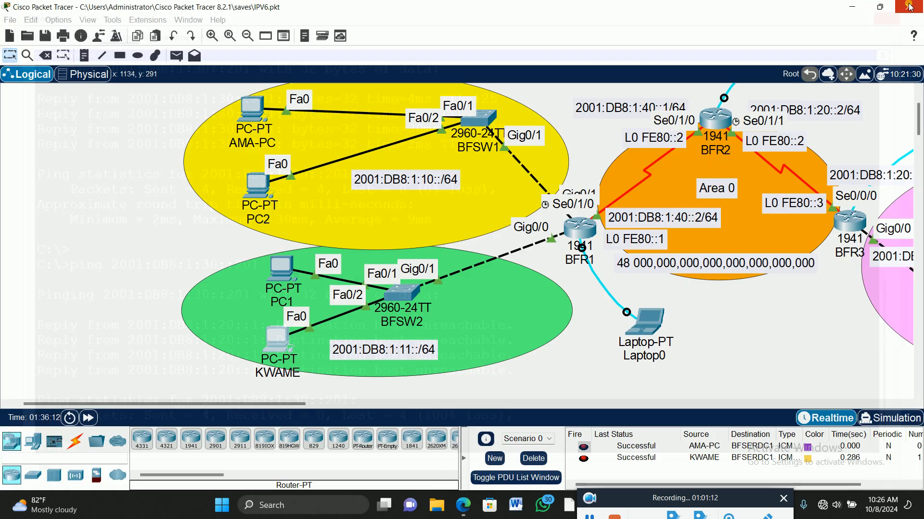
left_click(909, 6)
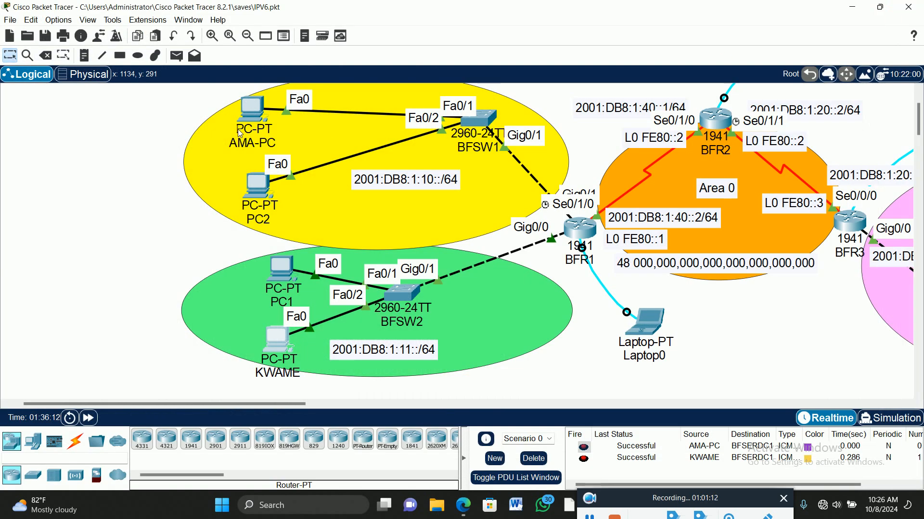
left_click(260, 111)
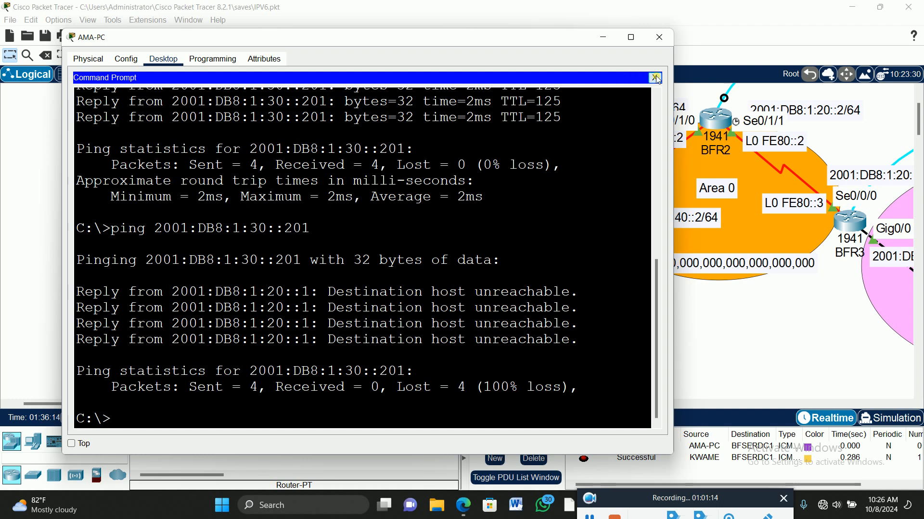
left_click(655, 77)
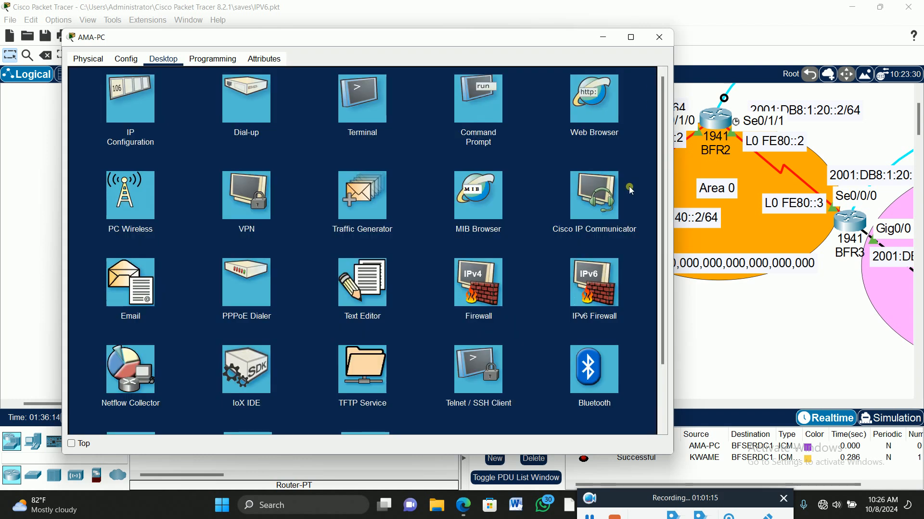
left_click(593, 103)
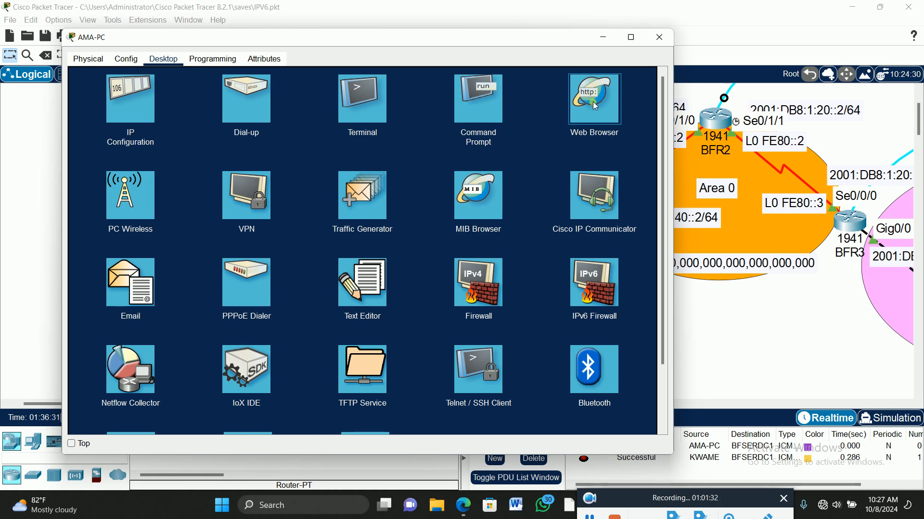
left_click(596, 106)
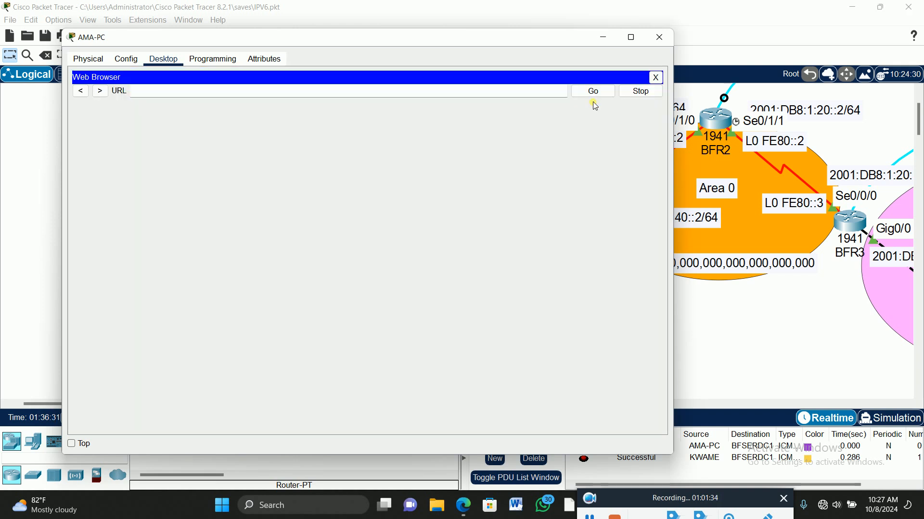
right_click(229, 91)
left_click(268, 146)
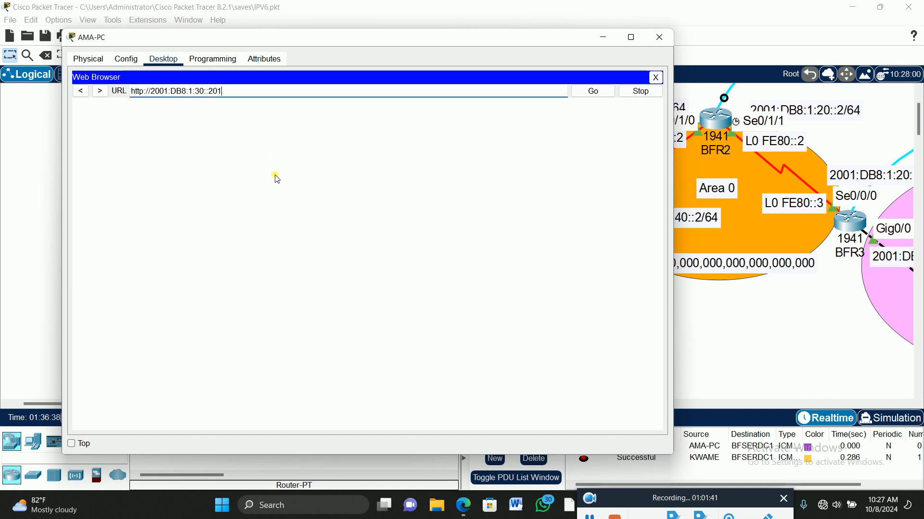
key("Return")
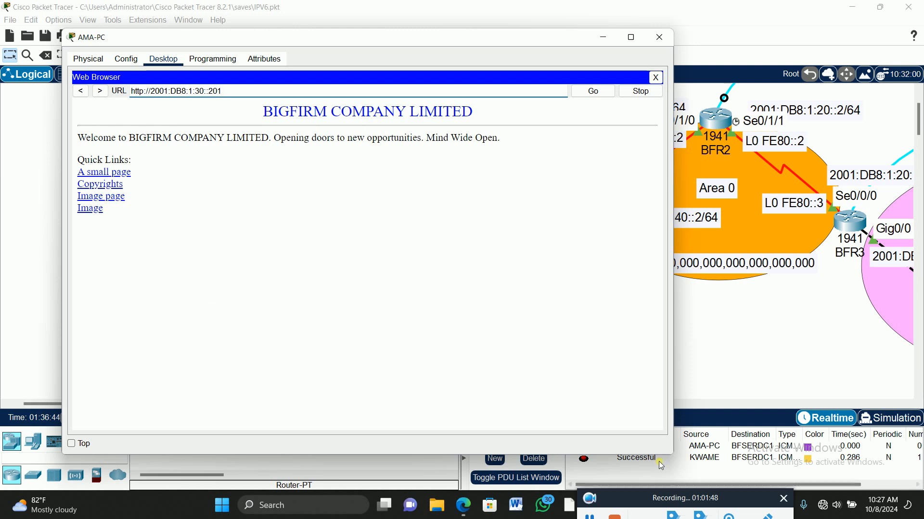
left_click(758, 317)
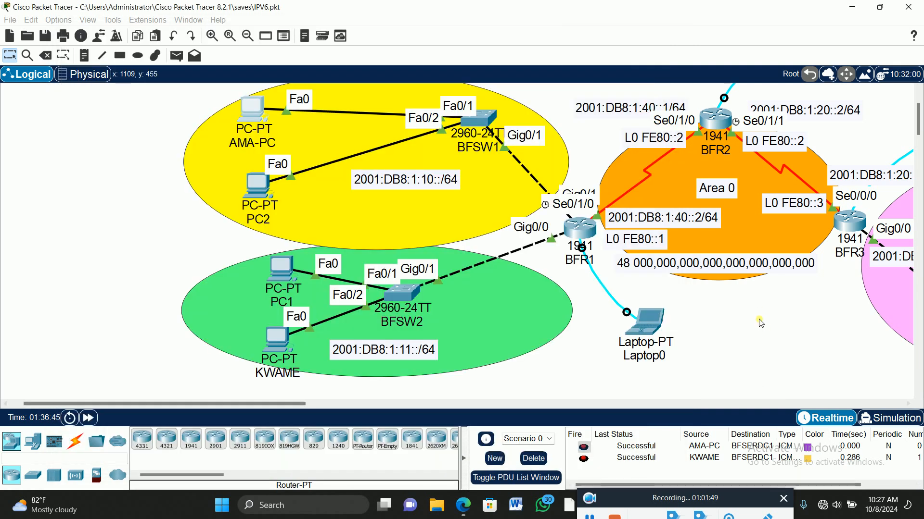
left_click(282, 340)
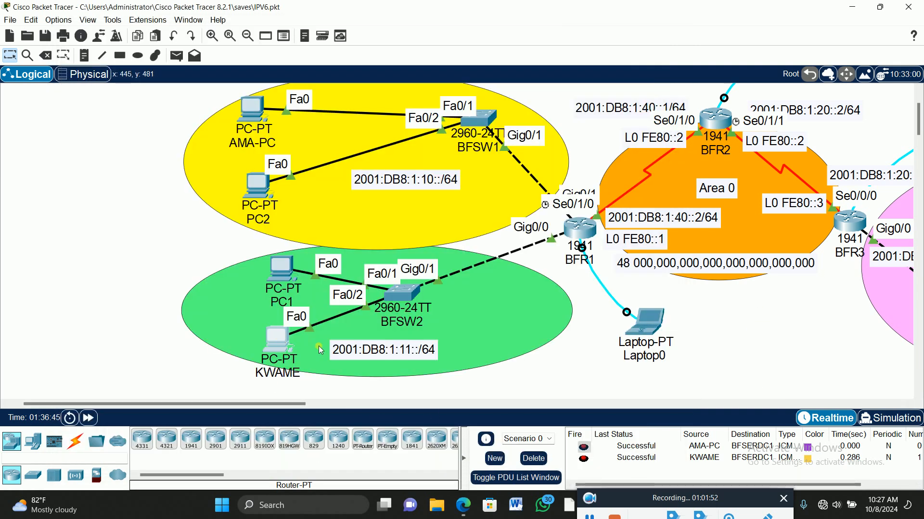
left_click(276, 343)
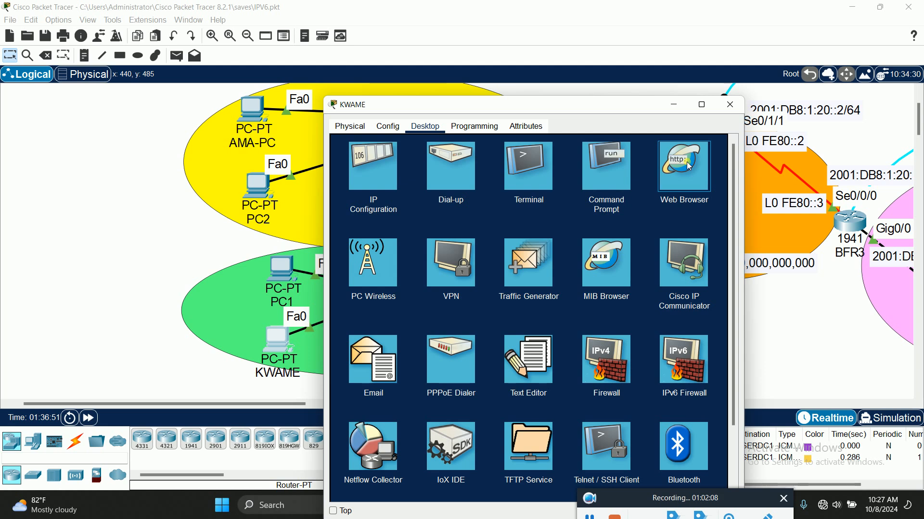
left_click(700, 177)
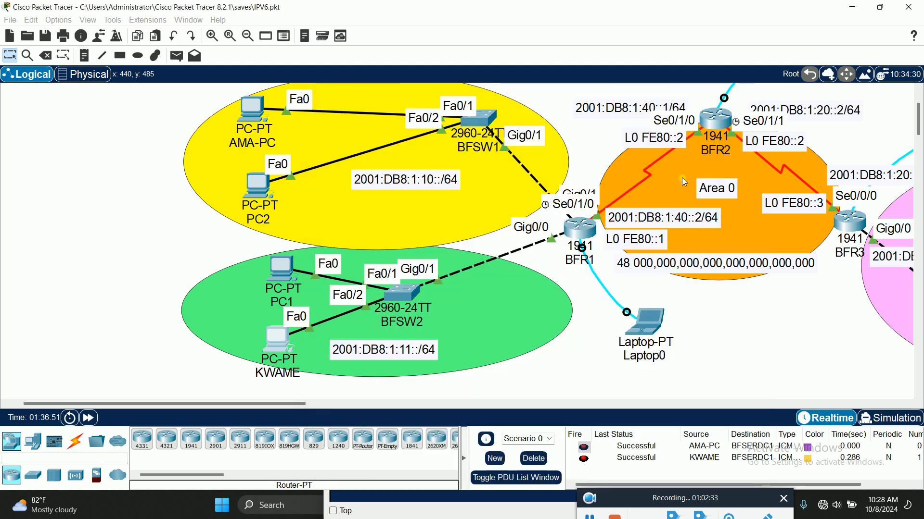
left_click(278, 337)
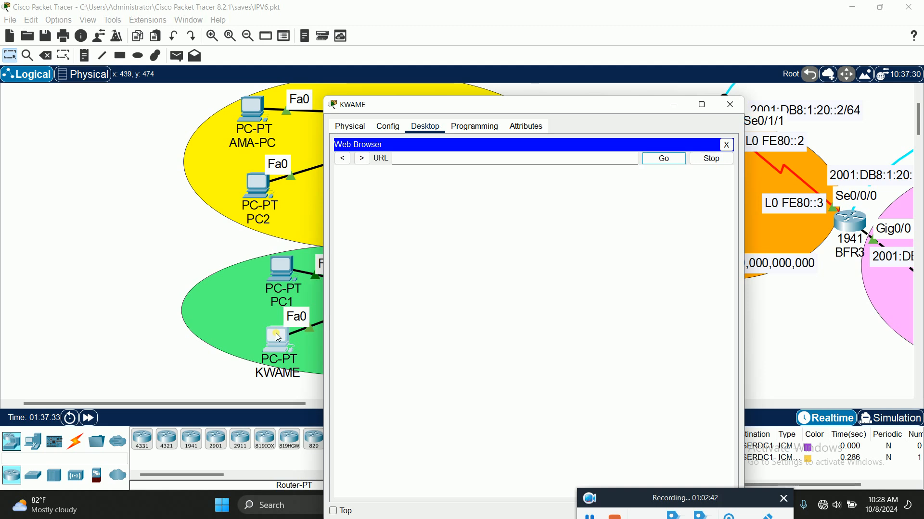
right_click(472, 158)
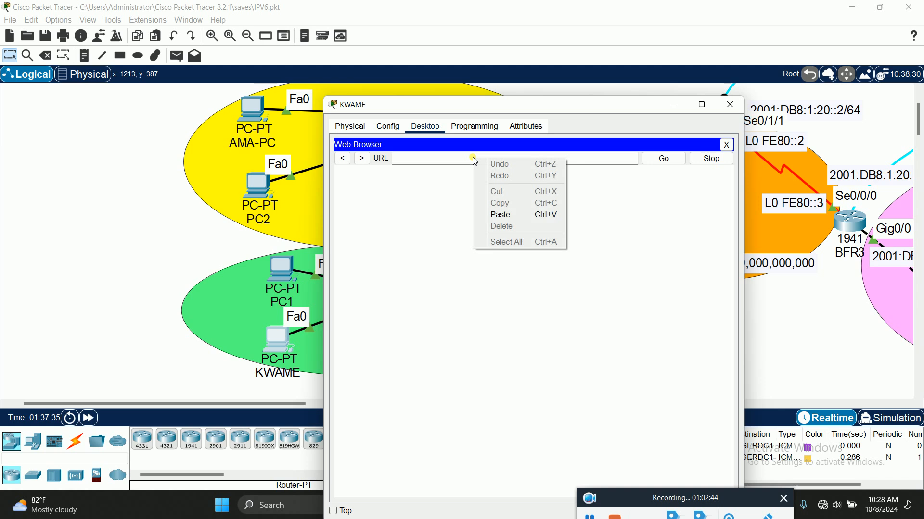
left_click(514, 215)
left_click(670, 164)
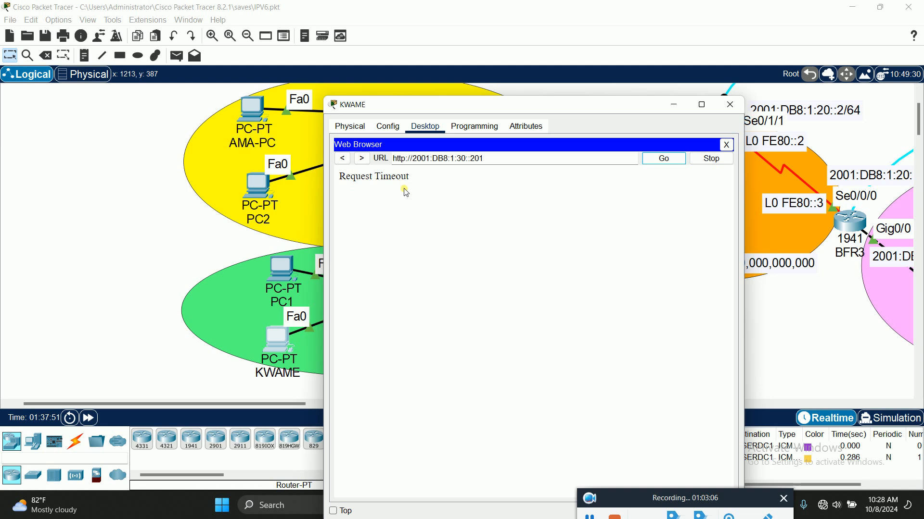
left_click_drag(626, 104, 328, 51)
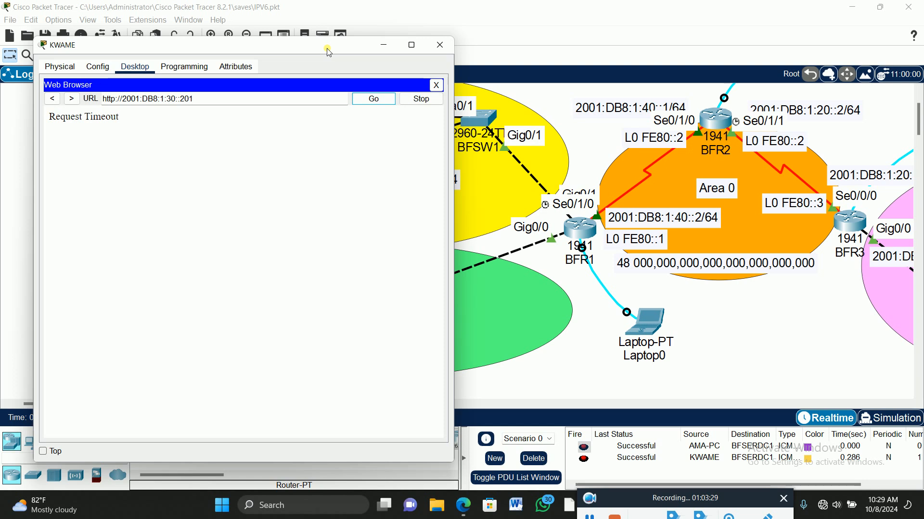
left_click(447, 48)
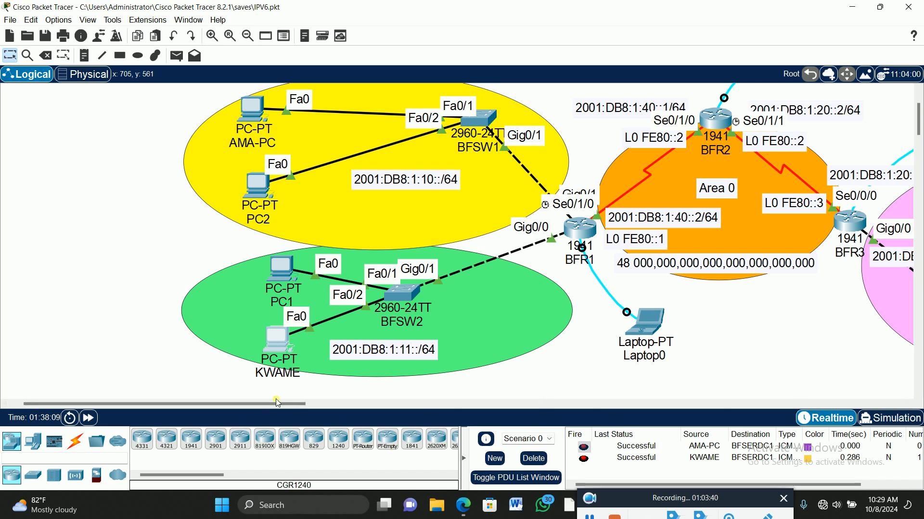
Switch to simulation mode, play the PDU from AMA-PC to BFSERDC1 and check its status in the PDU list
left_click_drag(288, 404, 335, 400)
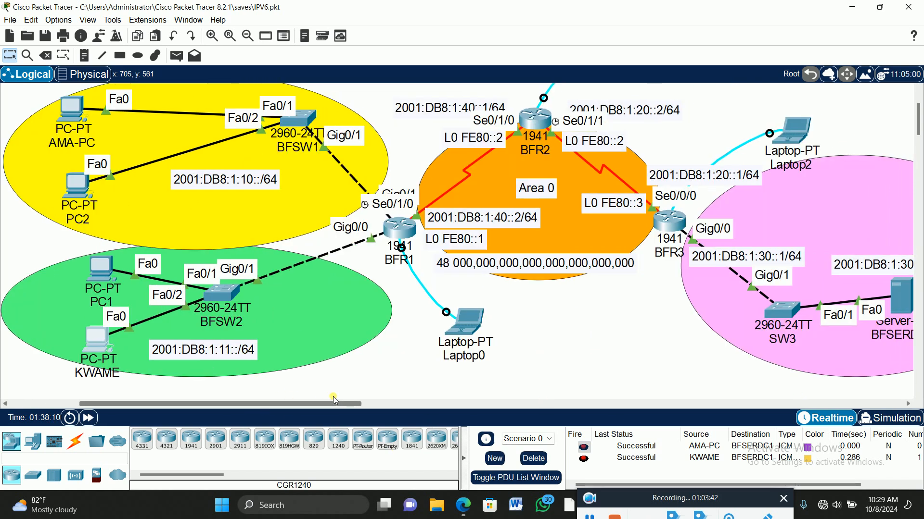
left_click(892, 419)
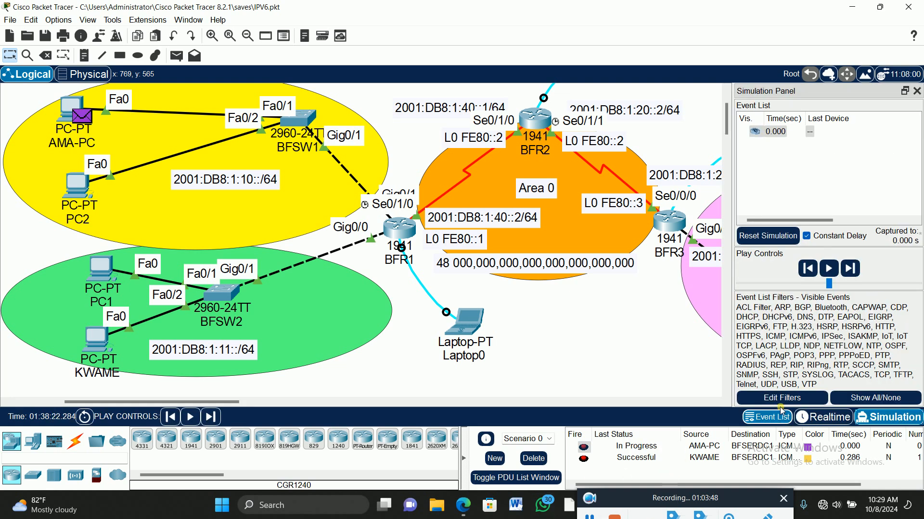
left_click(829, 268)
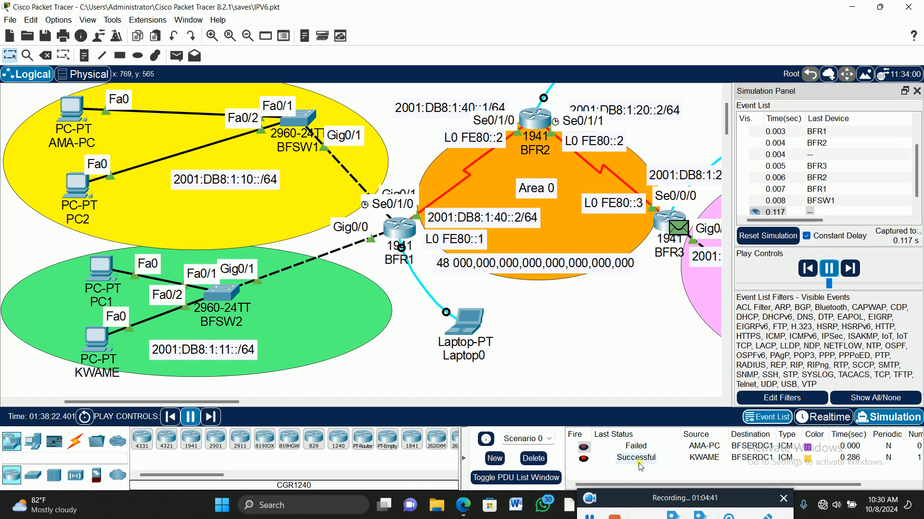
left_click(637, 447)
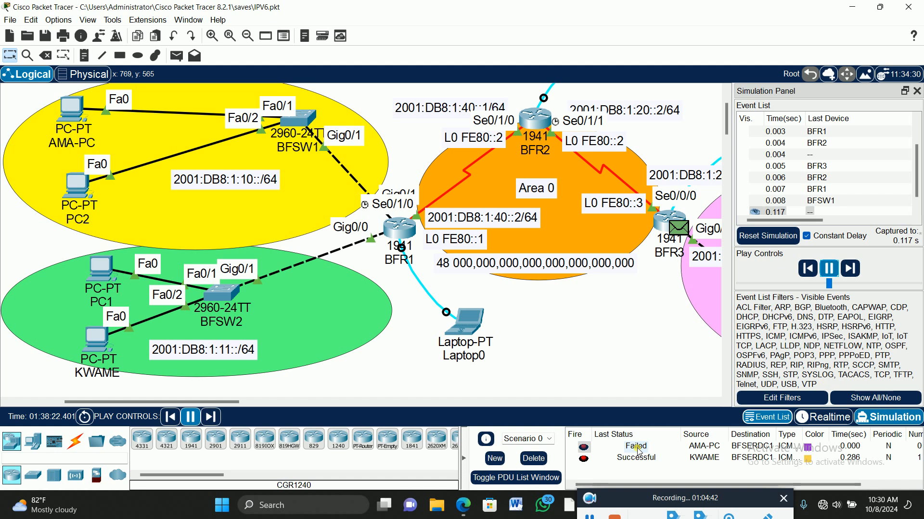